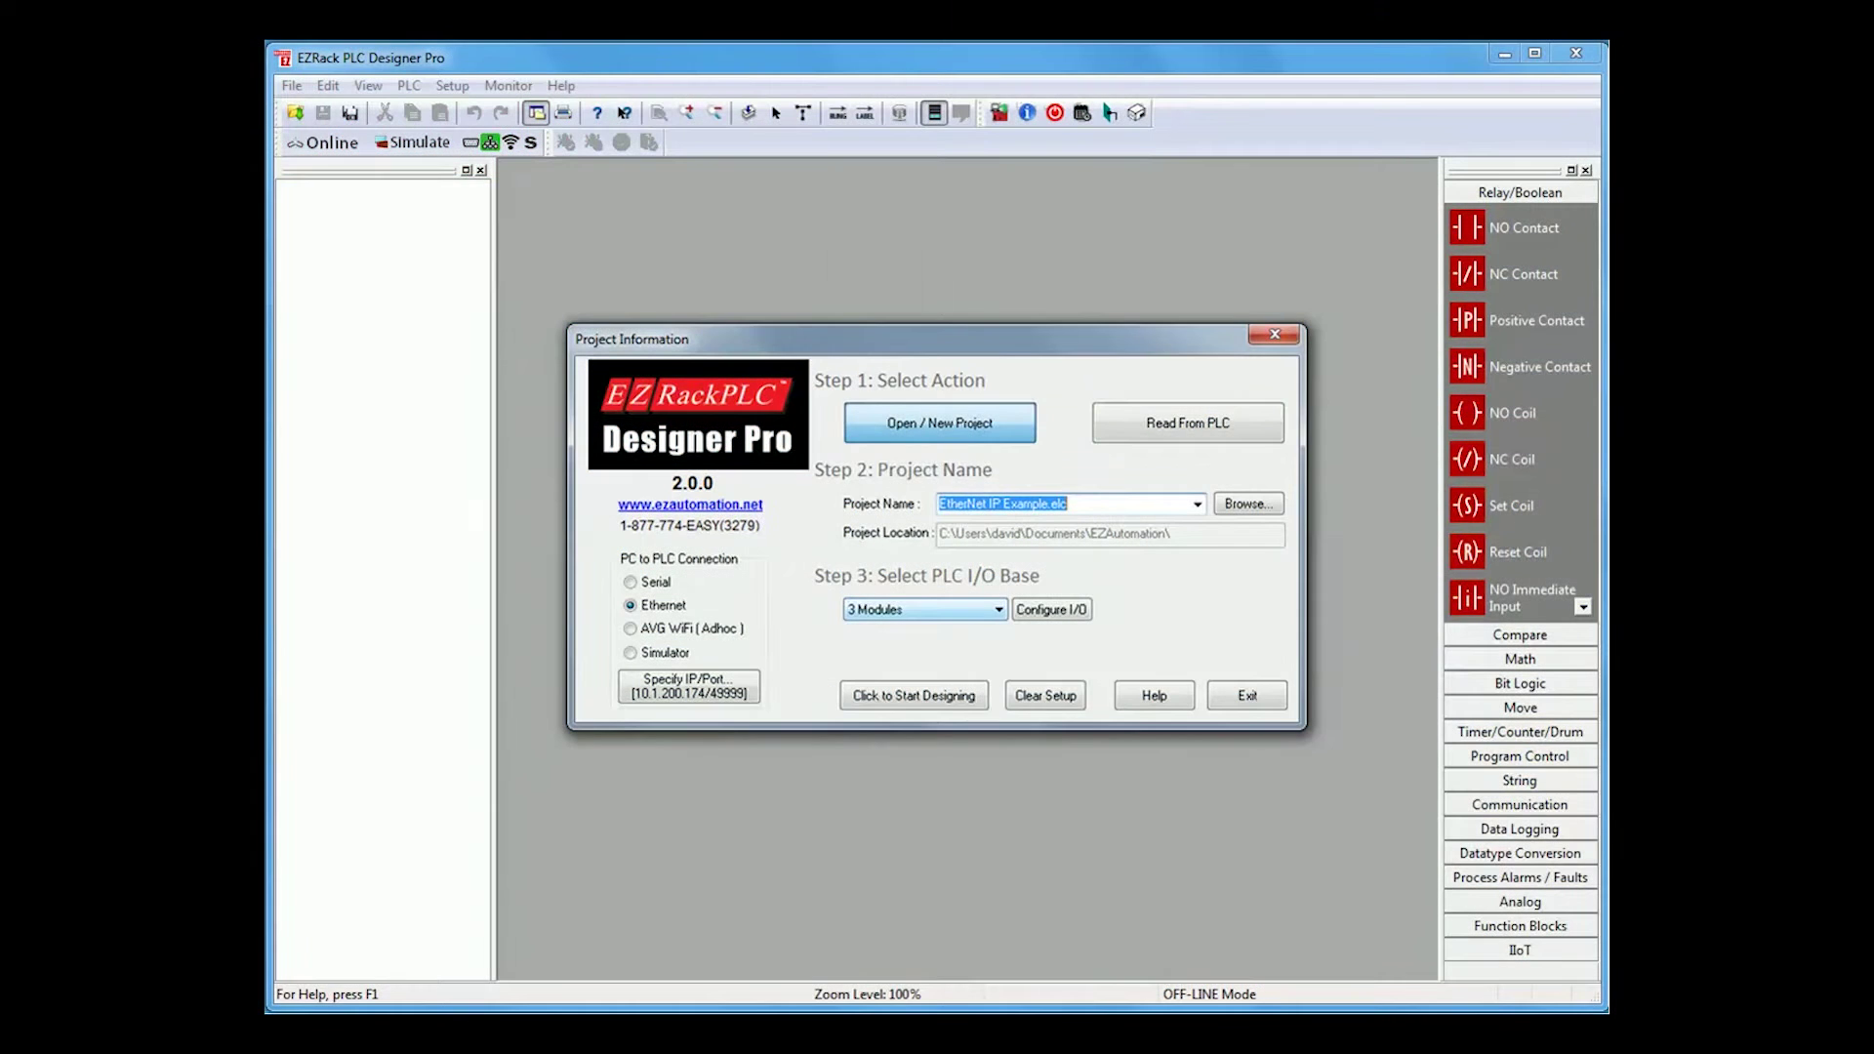
Step: Keep the project name EtherNet IP Example.elc and open it in the ladder editor
{"action": "left_click", "coordinate": [1107, 504]}
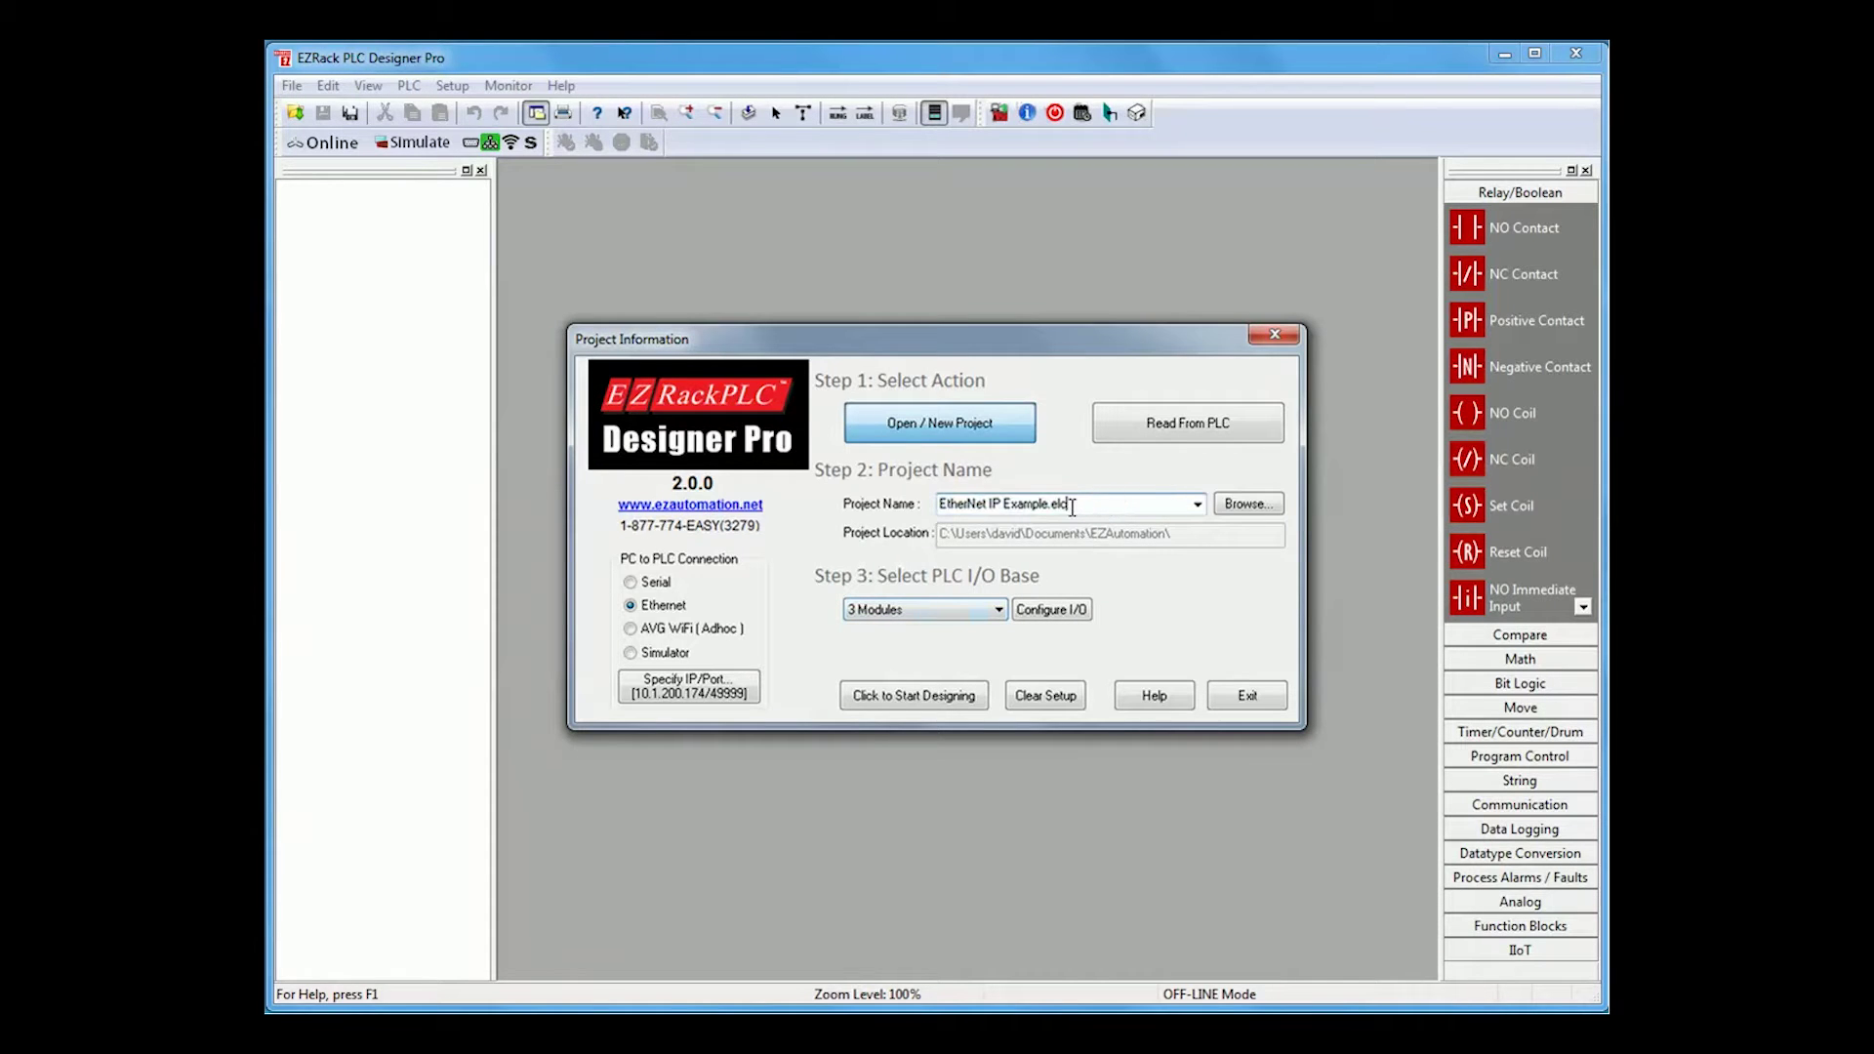
{"action": "left_click_drag", "start_coordinate": [964, 504], "coordinate": [1119, 502]}
{"action": "left_click", "coordinate": [1118, 503]}
{"action": "left_click", "coordinate": [933, 697]}
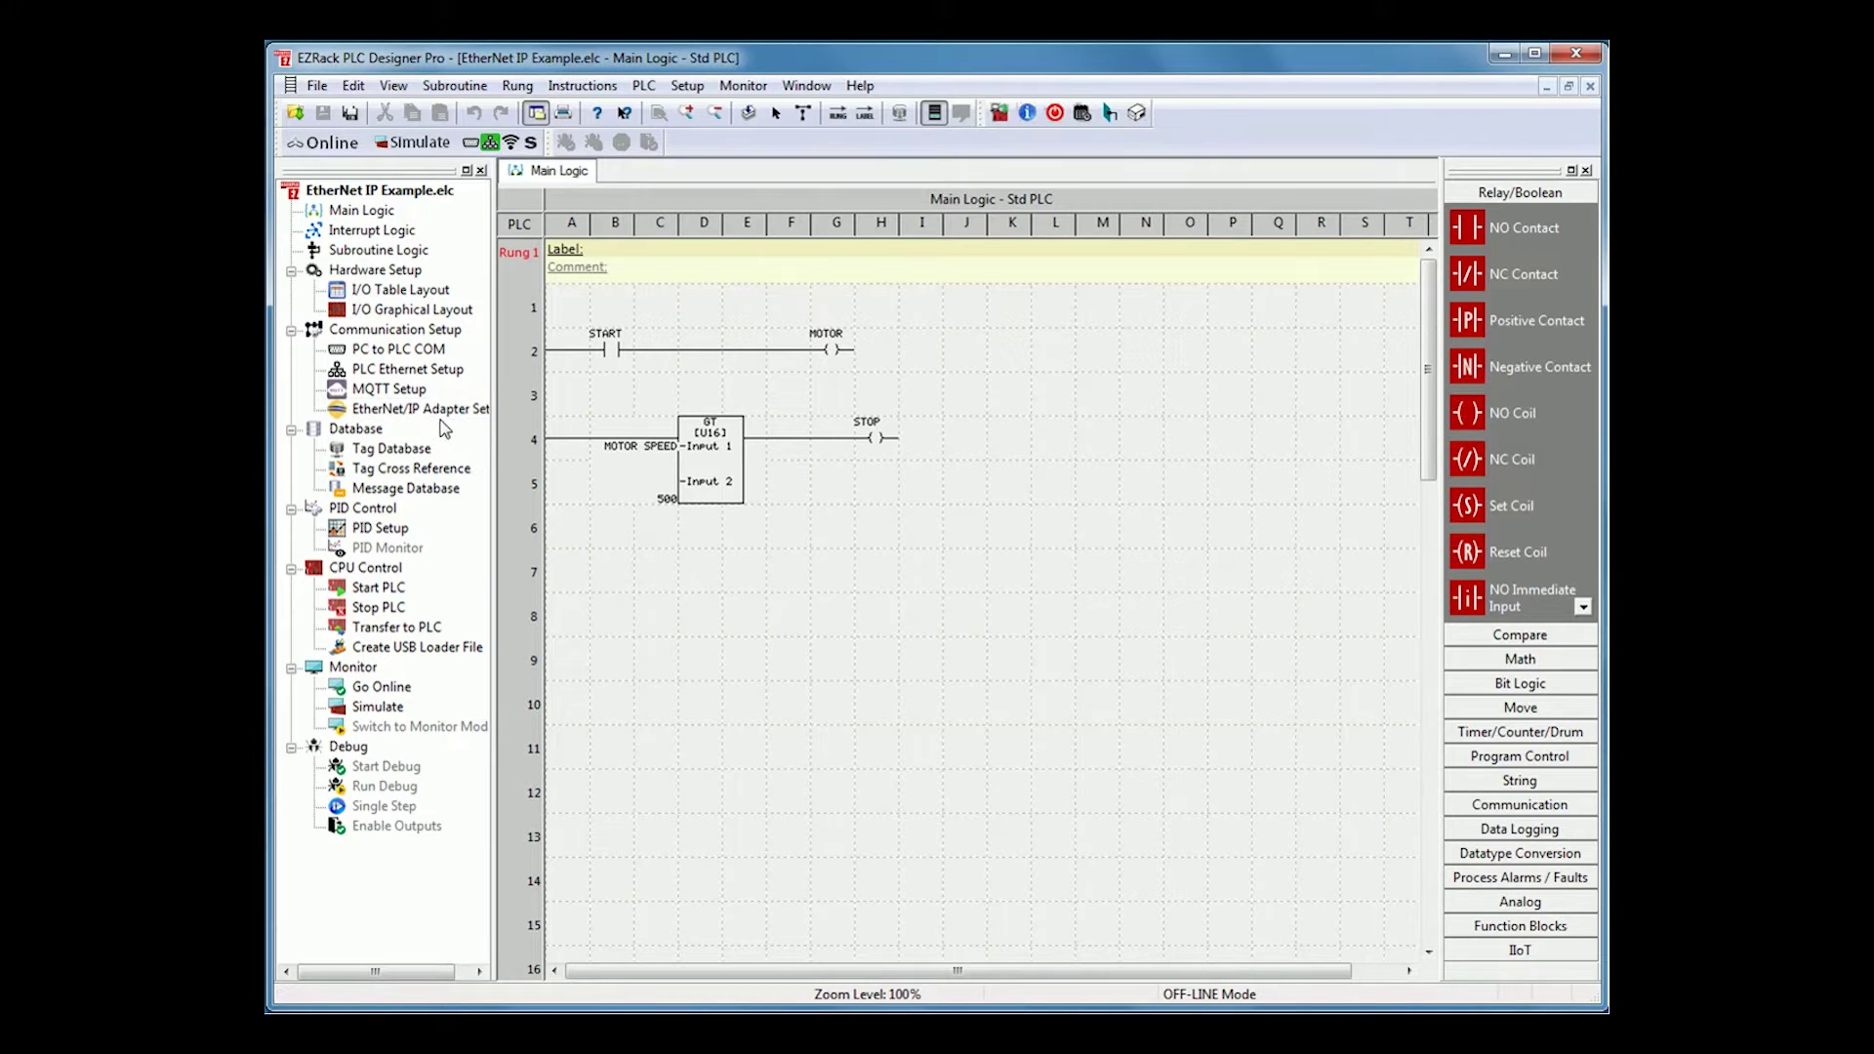
Step: Open EtherNet/IP Adapter Setup from the Setup menu
{"action": "left_click", "coordinate": [687, 86]}
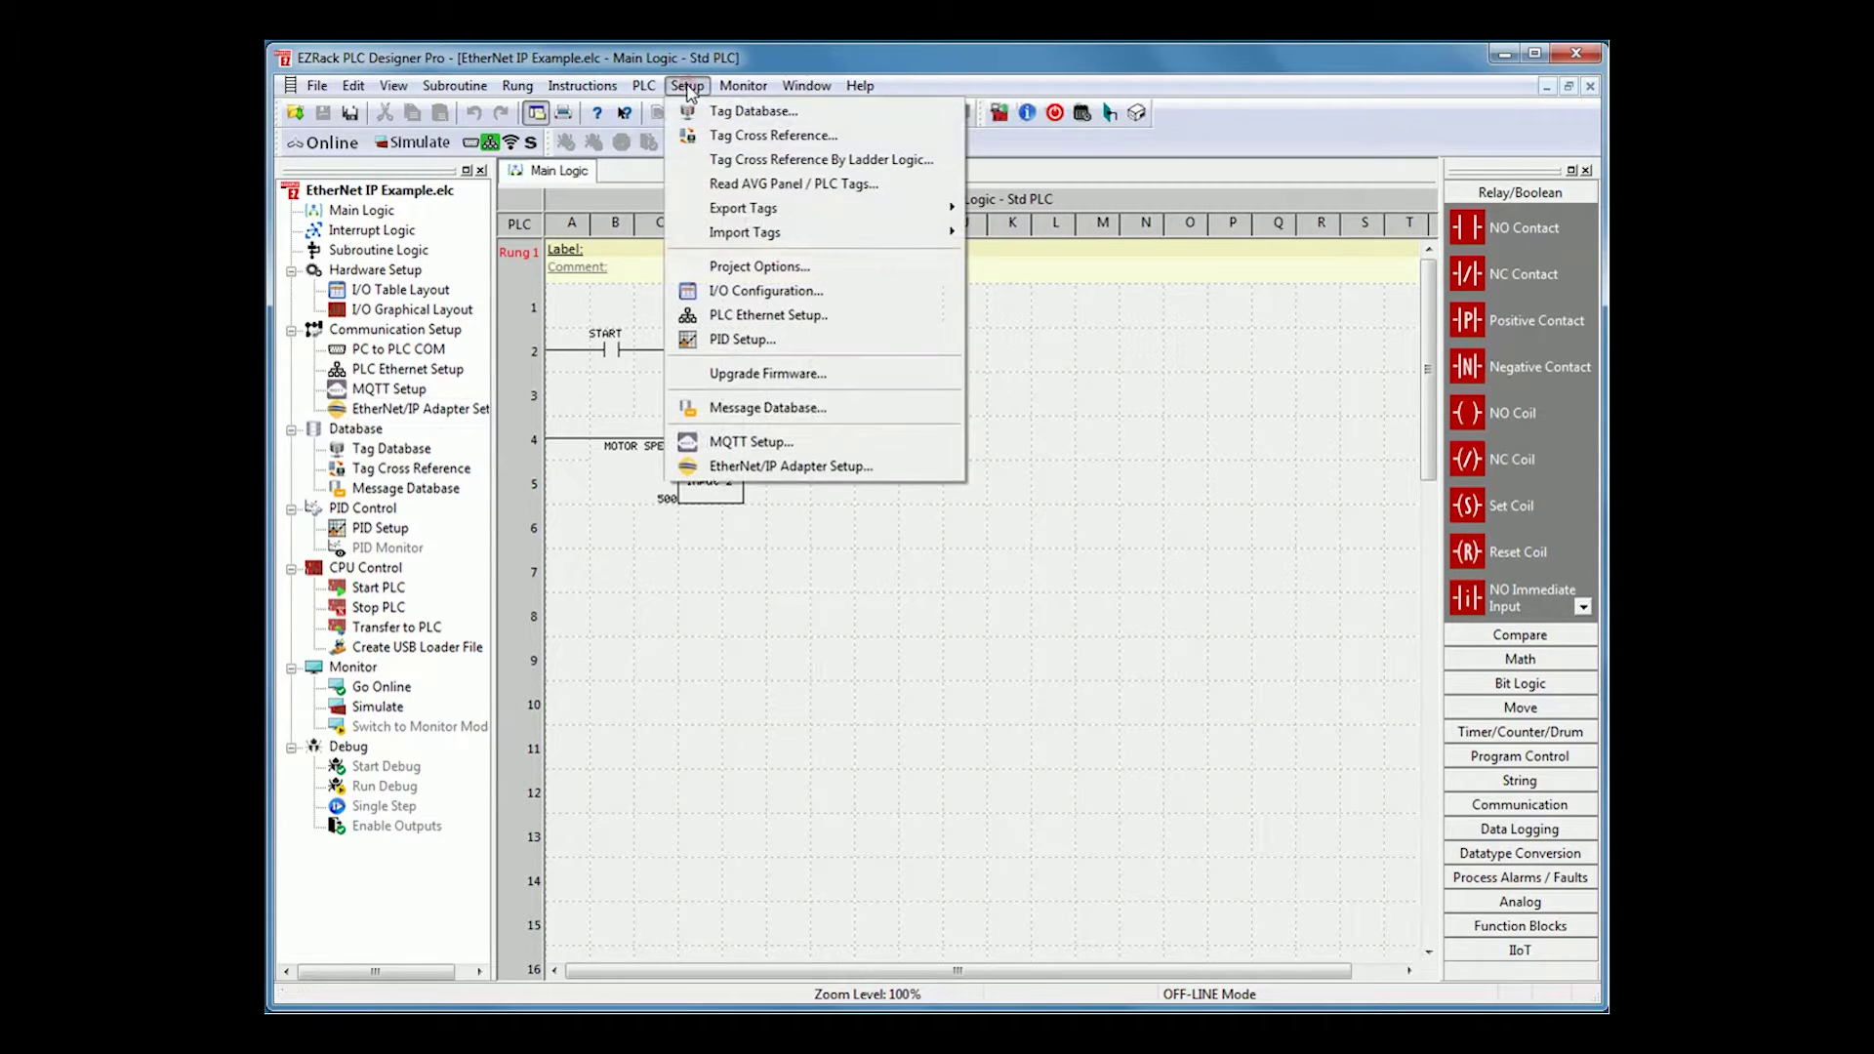
{"action": "left_click", "coordinate": [806, 476]}
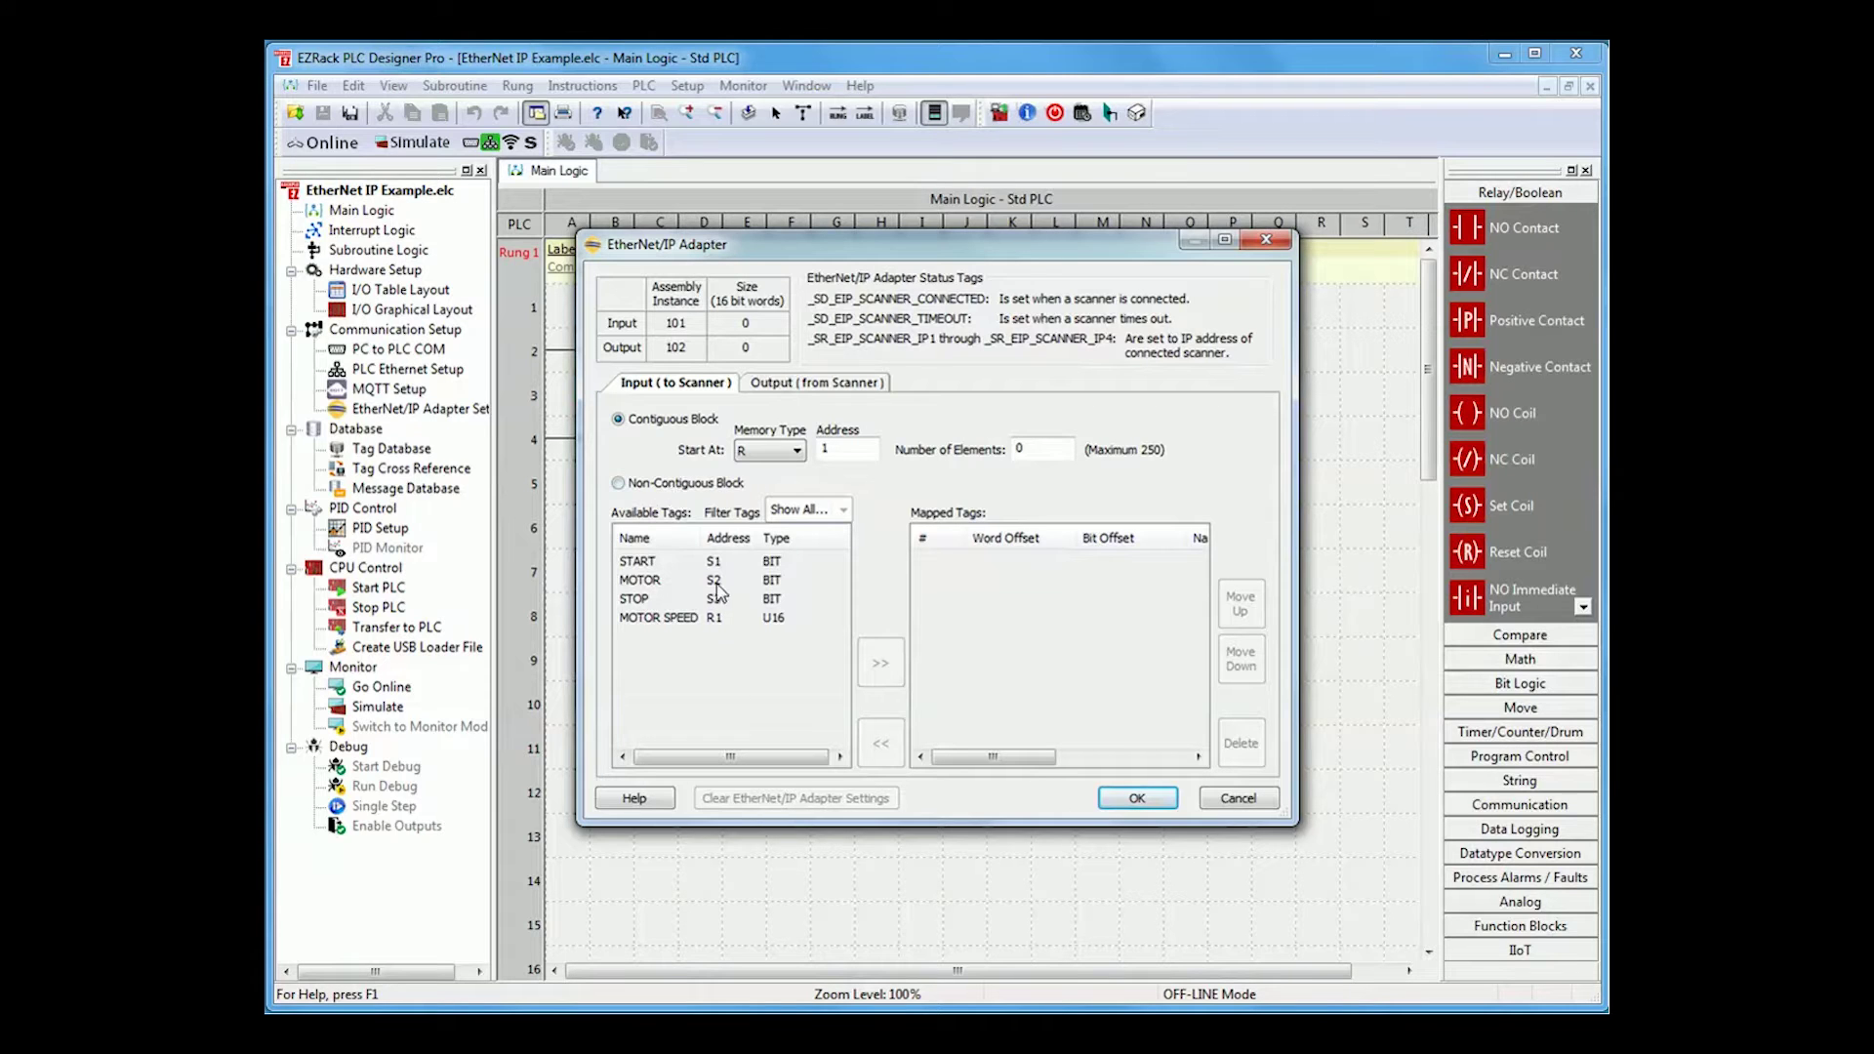
Step: Map START, MOTOR, STOP and MOTOR SPEED as a non-contiguous Input (to Scanner) block
{"action": "left_click", "coordinate": [676, 484]}
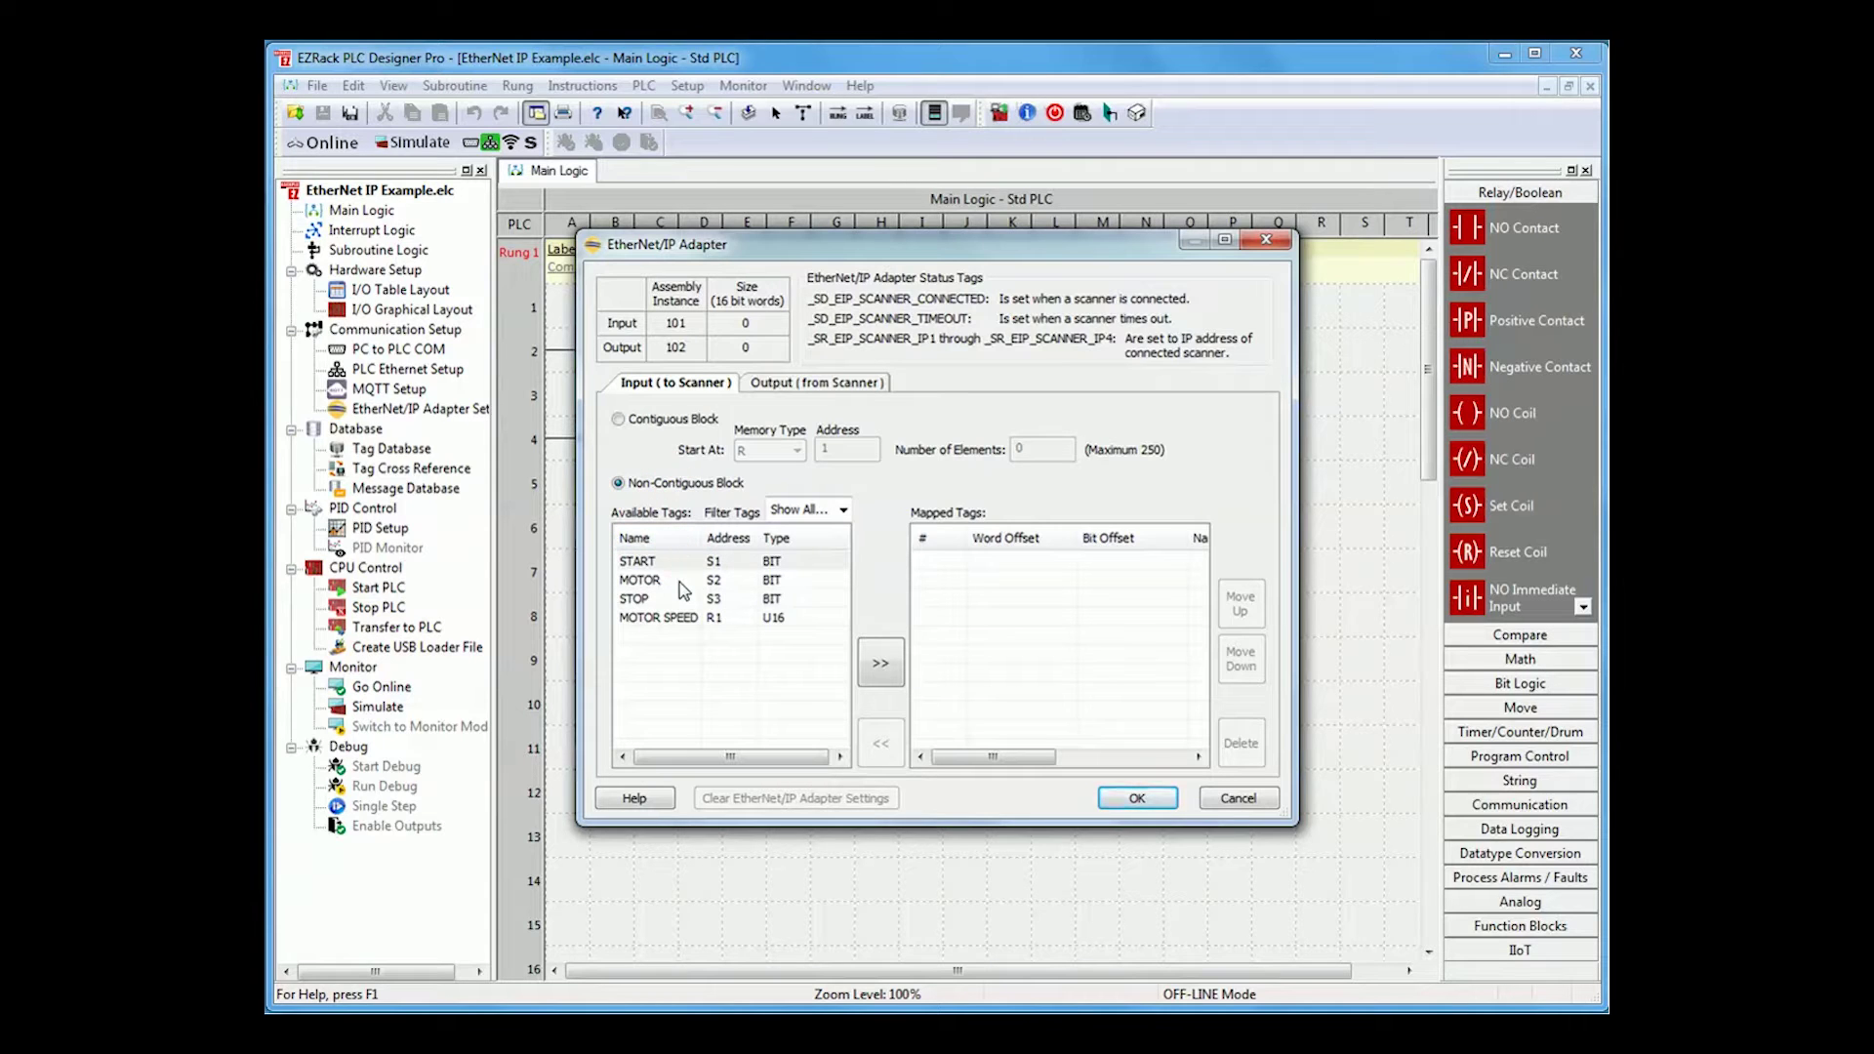
{"action": "left_click_drag", "start_coordinate": [678, 581], "coordinate": [691, 627]}
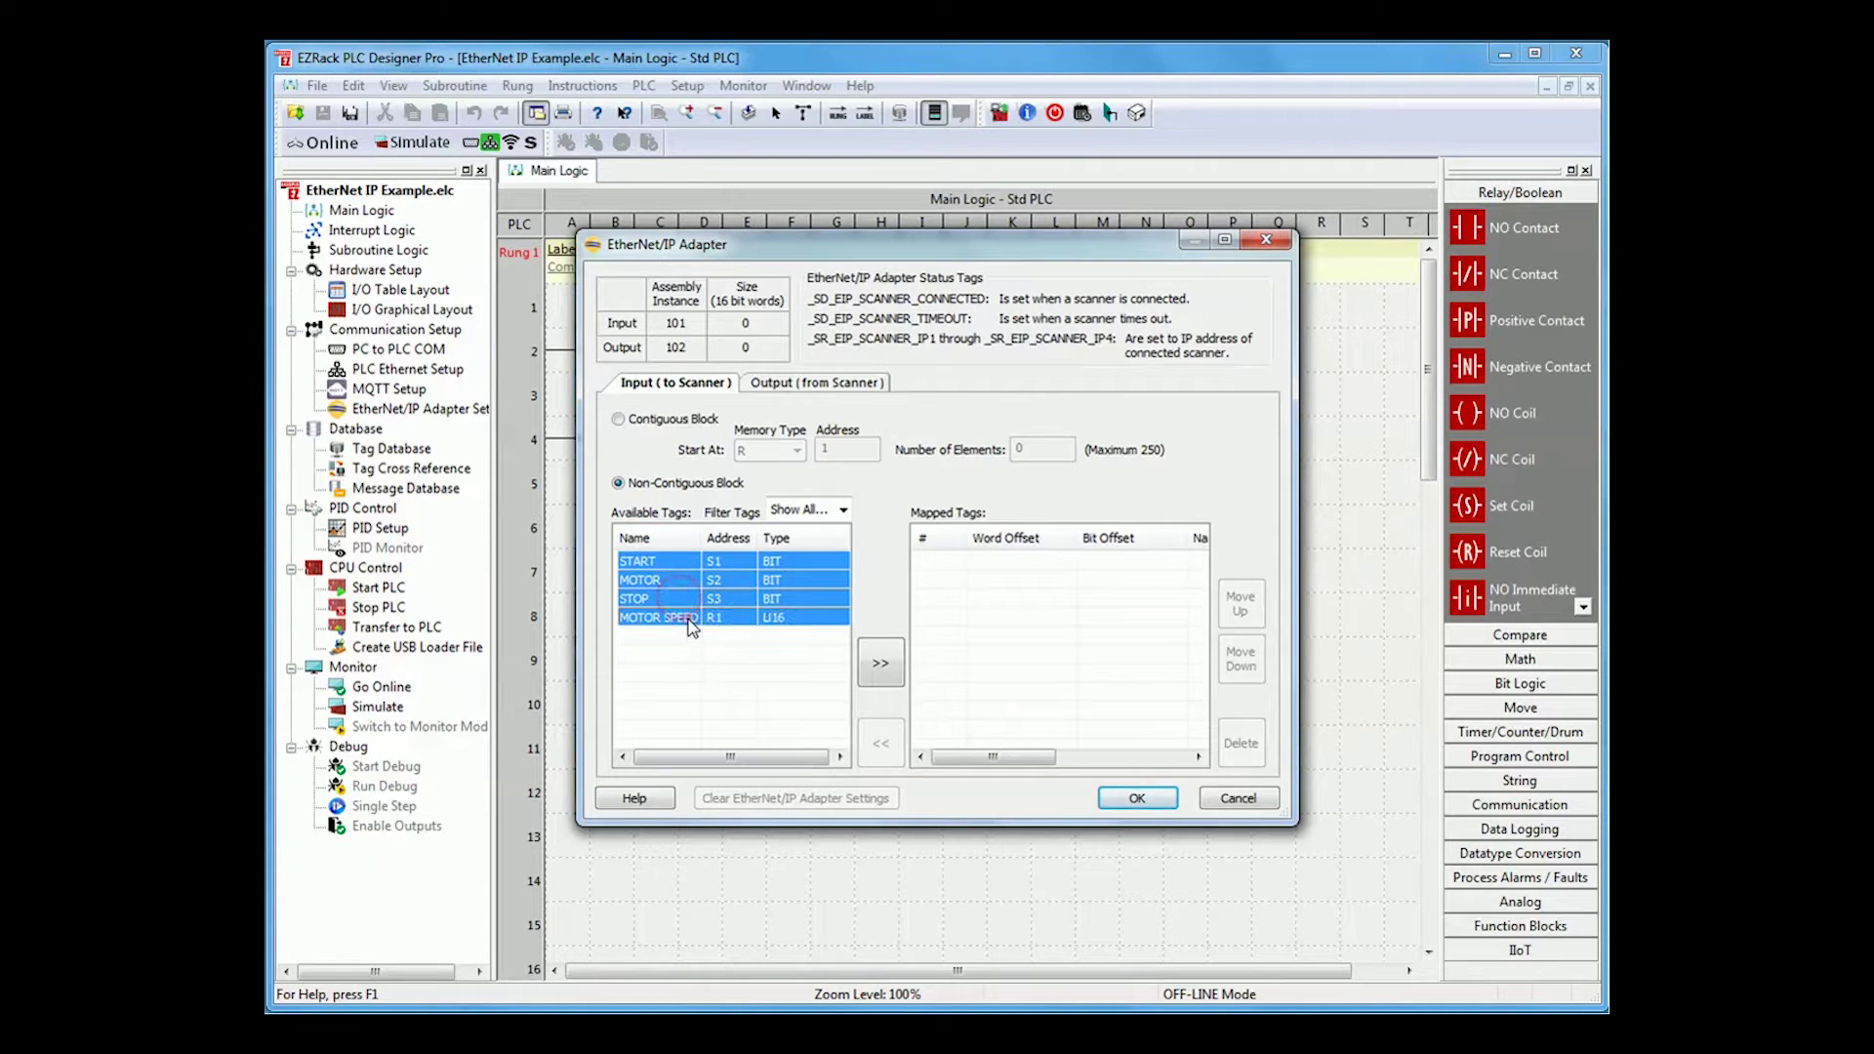
{"action": "left_click", "coordinate": [881, 663]}
{"action": "mouse_move", "coordinate": [1022, 760]}
{"action": "left_mouse_down"}
{"action": "mouse_move", "coordinate": [1054, 762]}
{"action": "mouse_move", "coordinate": [1031, 761]}
{"action": "left_mouse_up"}
Step: Review each tag's bit and word offsets, then show the Output (from Scanner) settings
{"action": "left_click", "coordinate": [977, 564]}
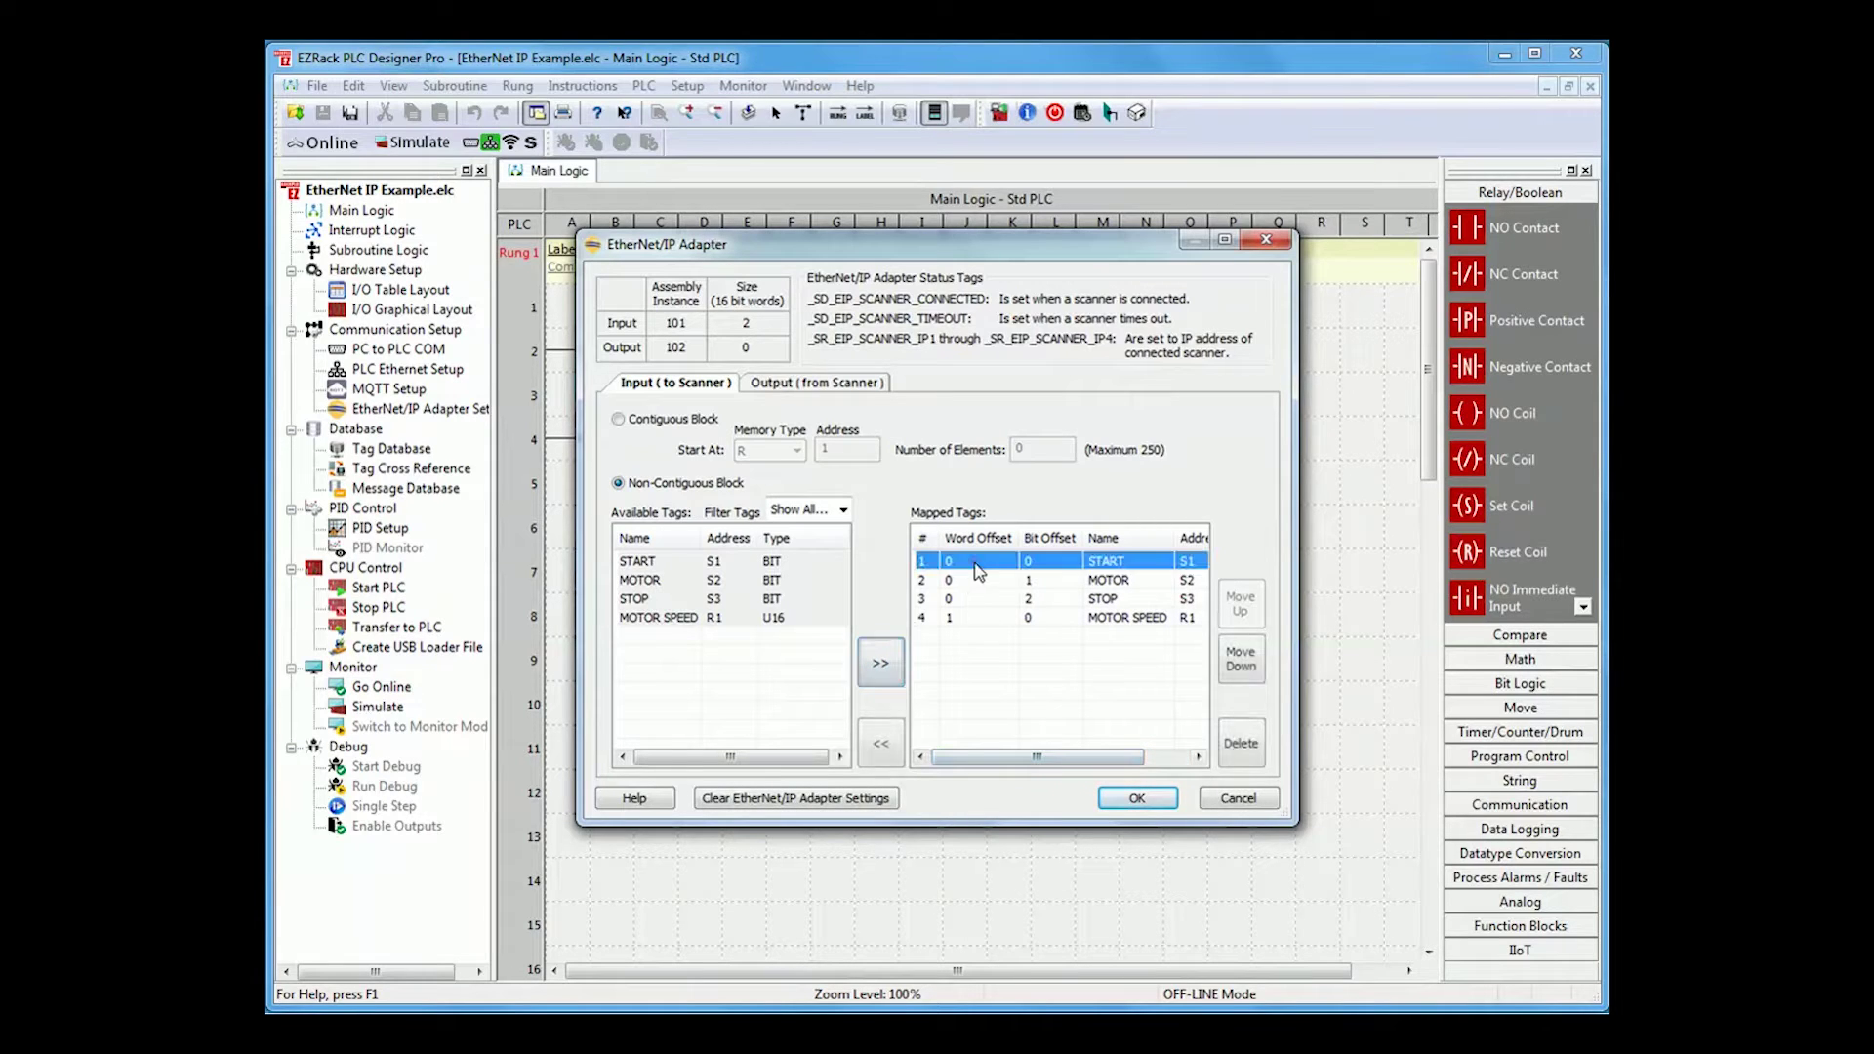
{"action": "left_click", "coordinate": [980, 580]}
{"action": "left_click", "coordinate": [983, 600]}
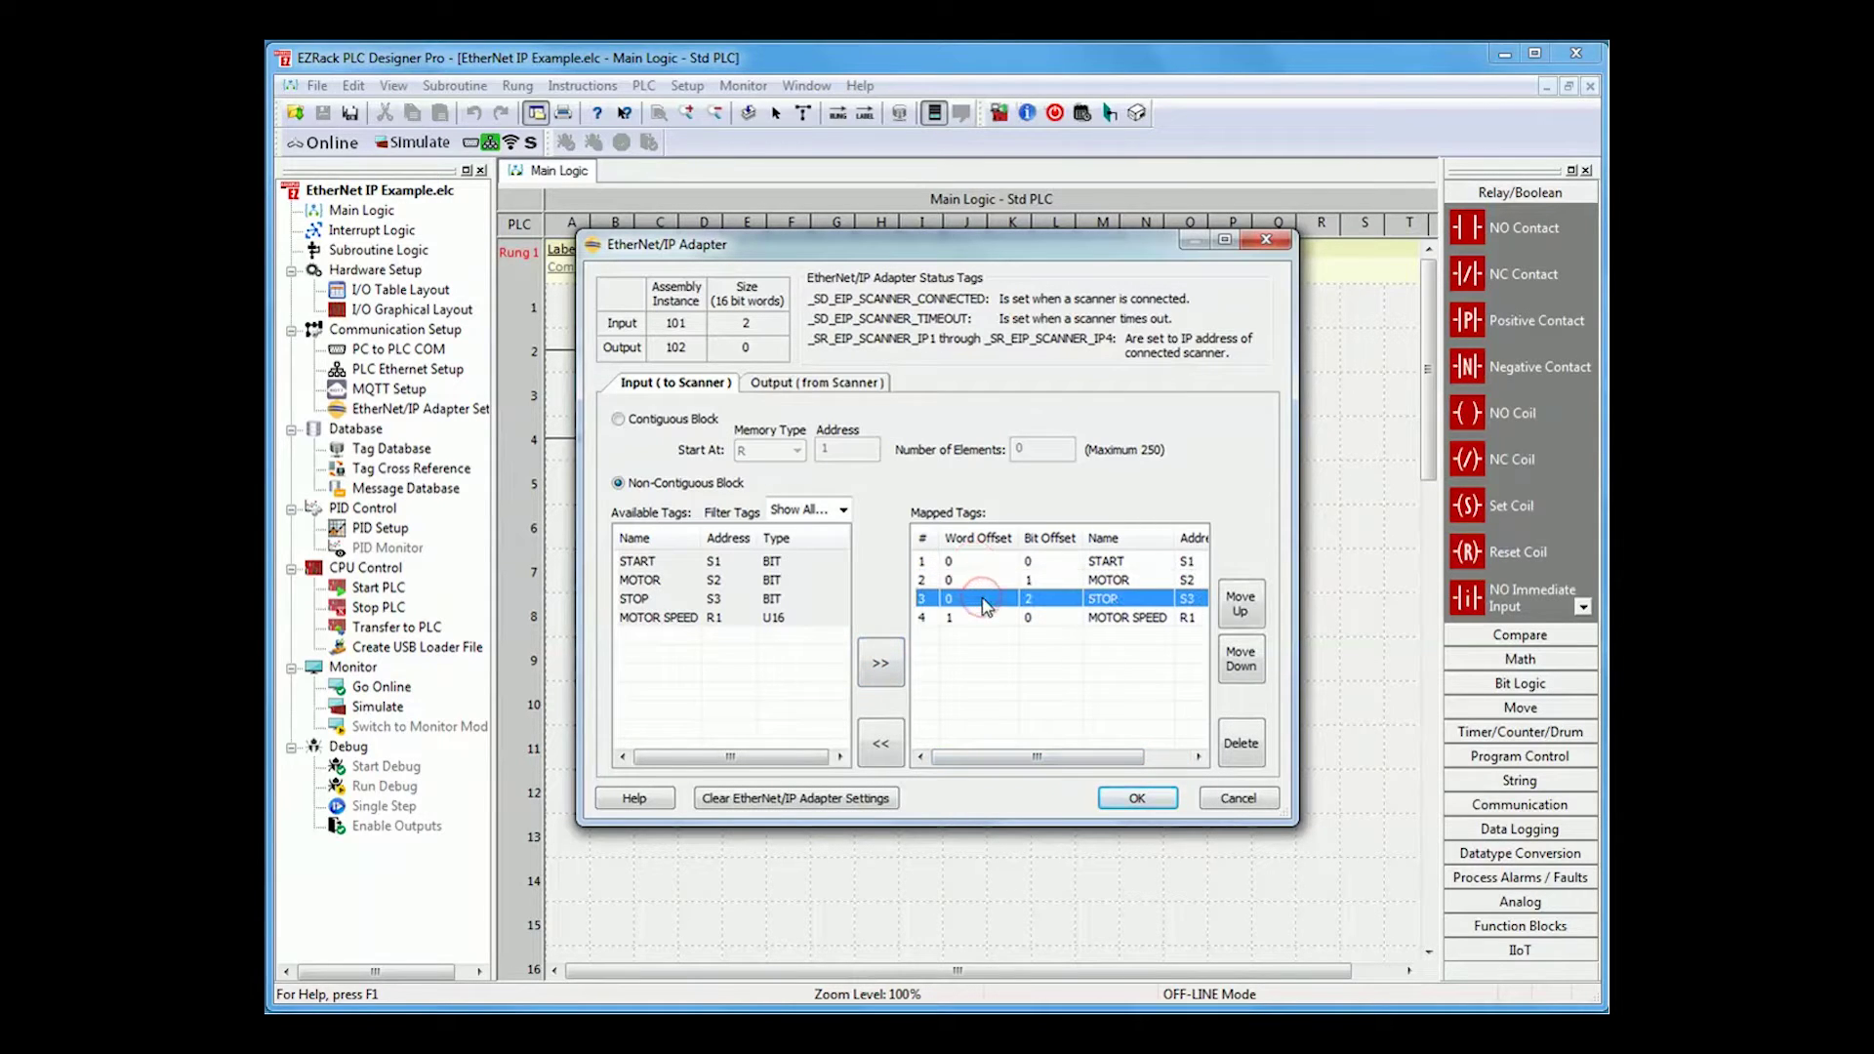
{"action": "left_click", "coordinate": [1003, 618]}
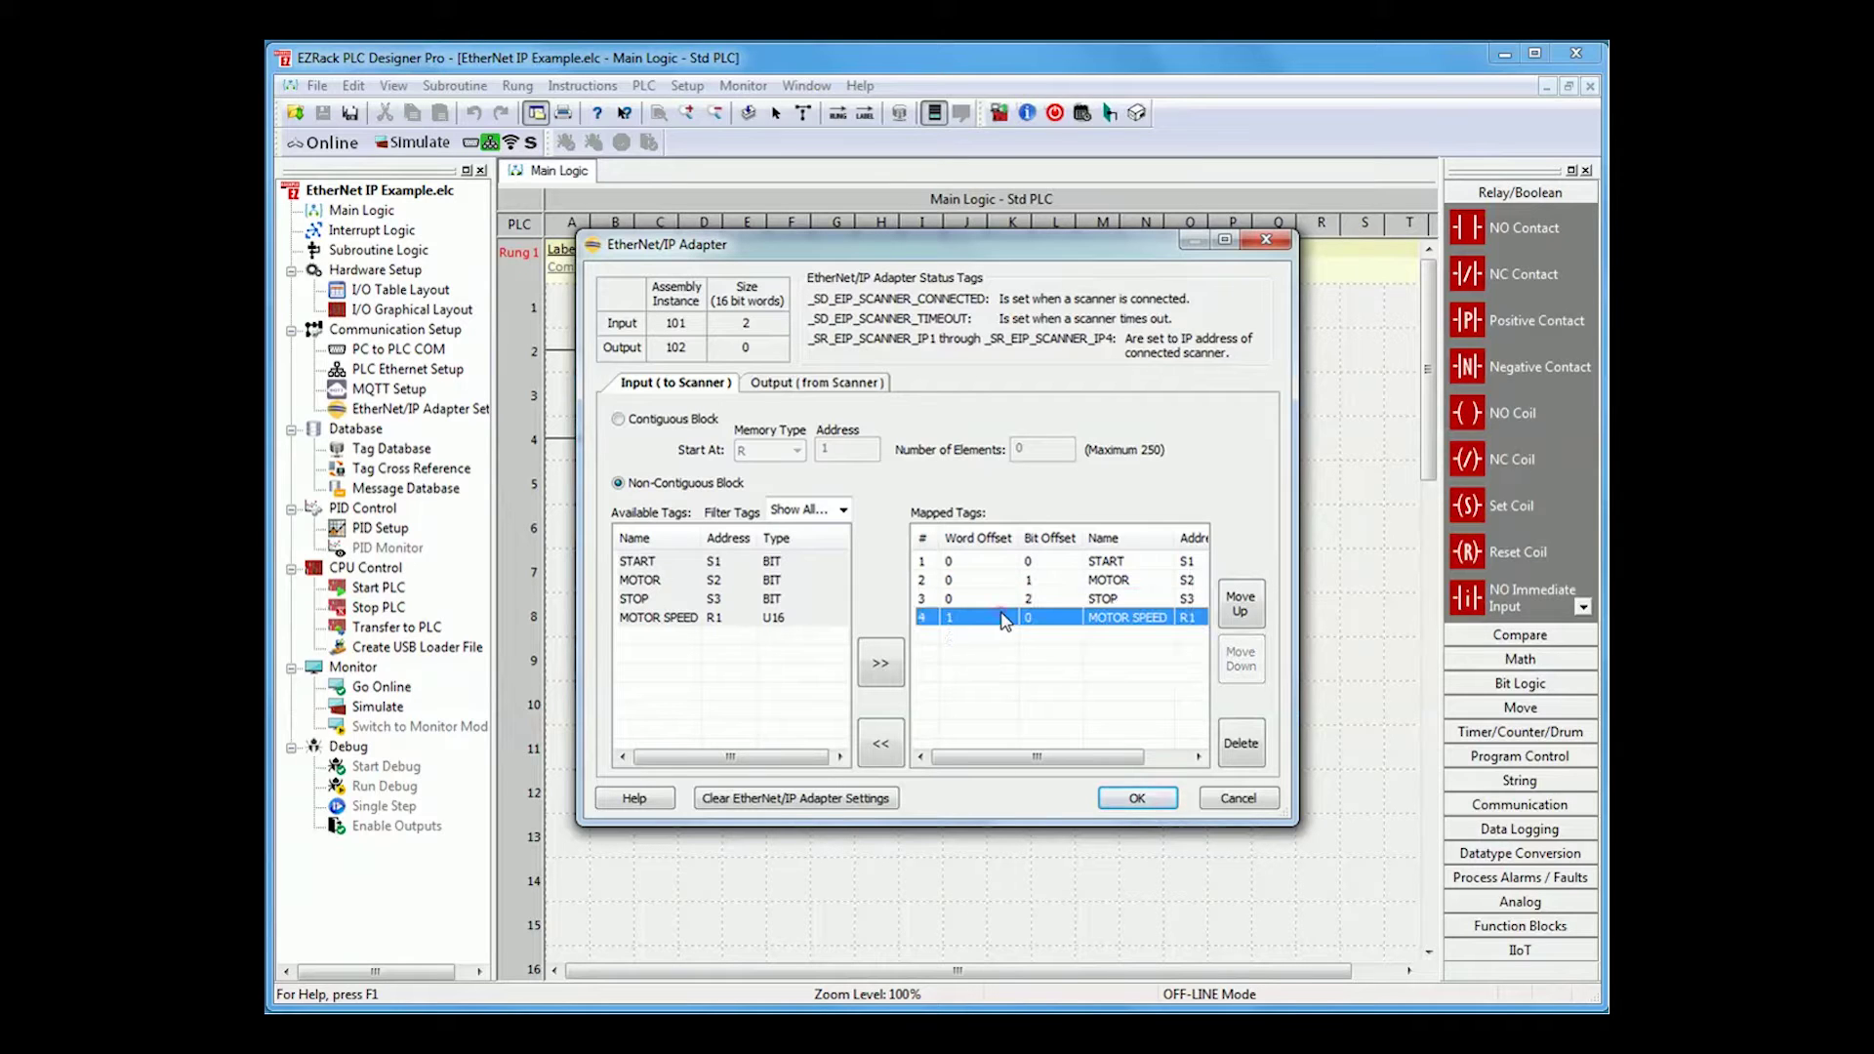
{"action": "left_click", "coordinate": [1061, 565]}
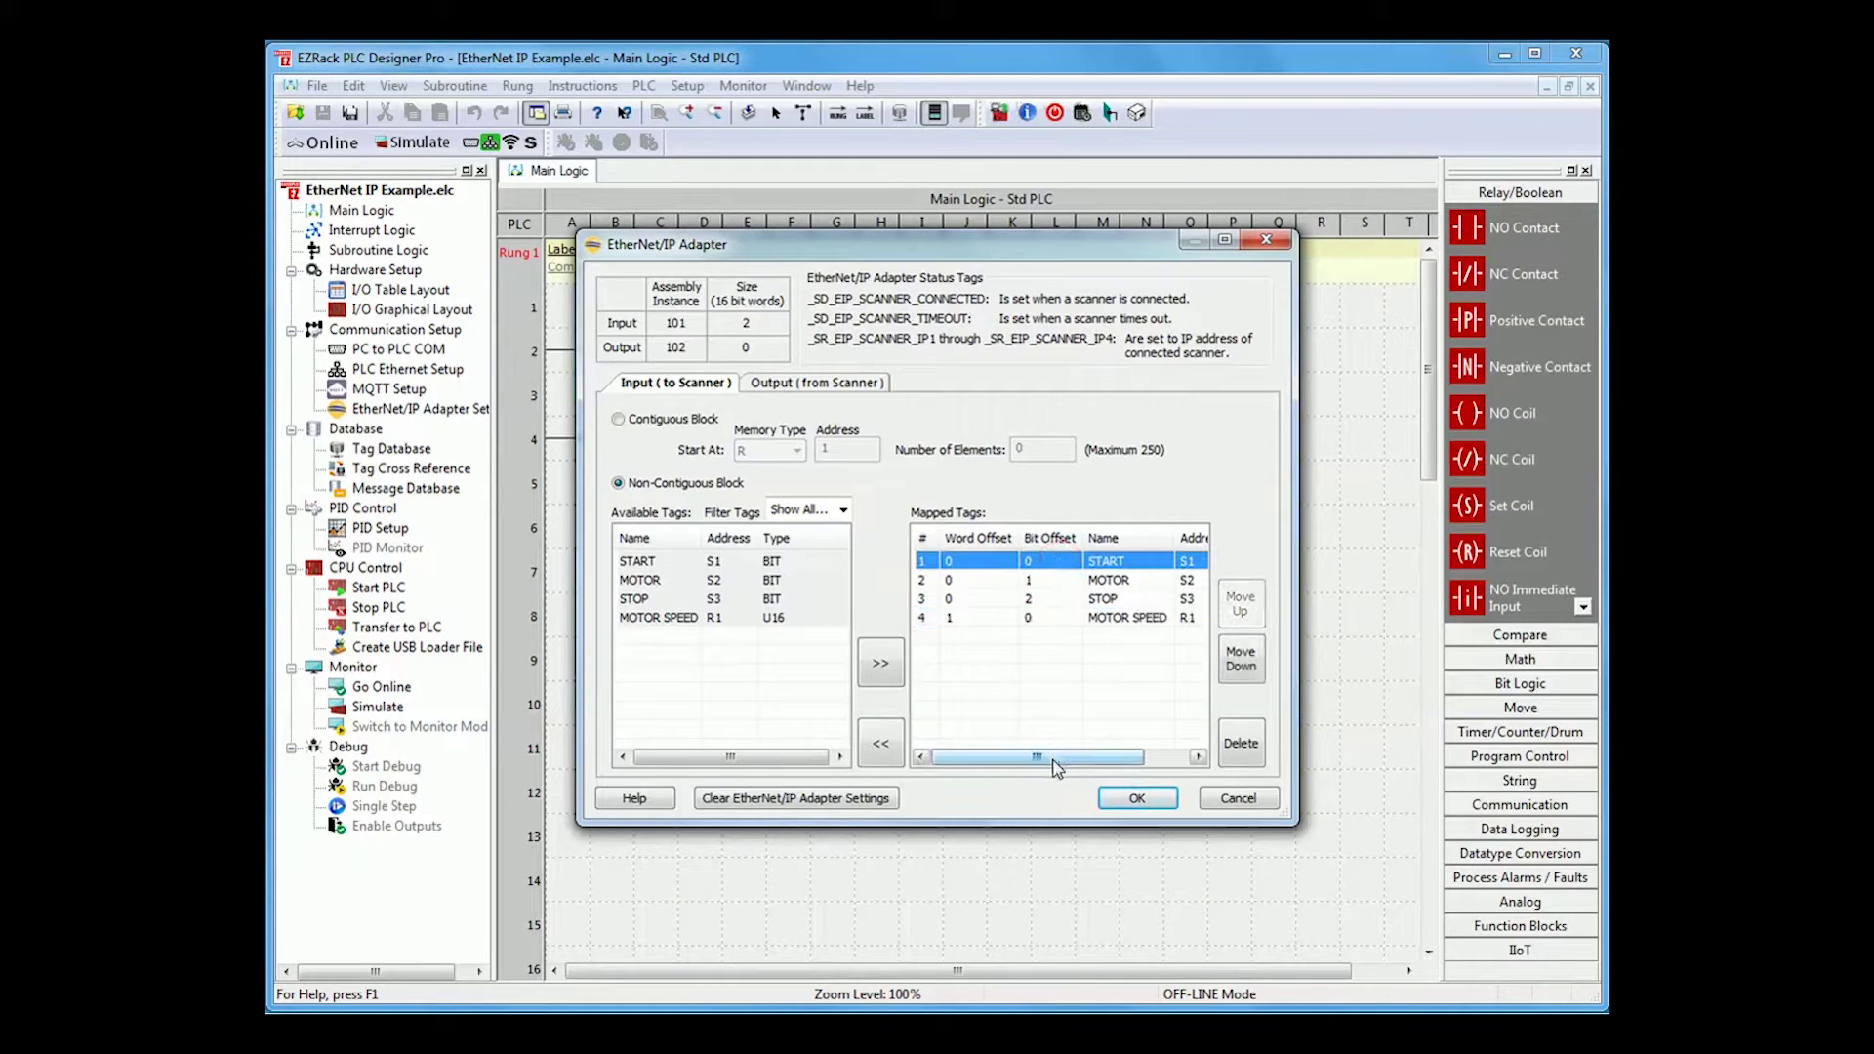
{"action": "left_click_drag", "start_coordinate": [1058, 768], "coordinate": [1132, 764]}
{"action": "left_click", "coordinate": [849, 388]}
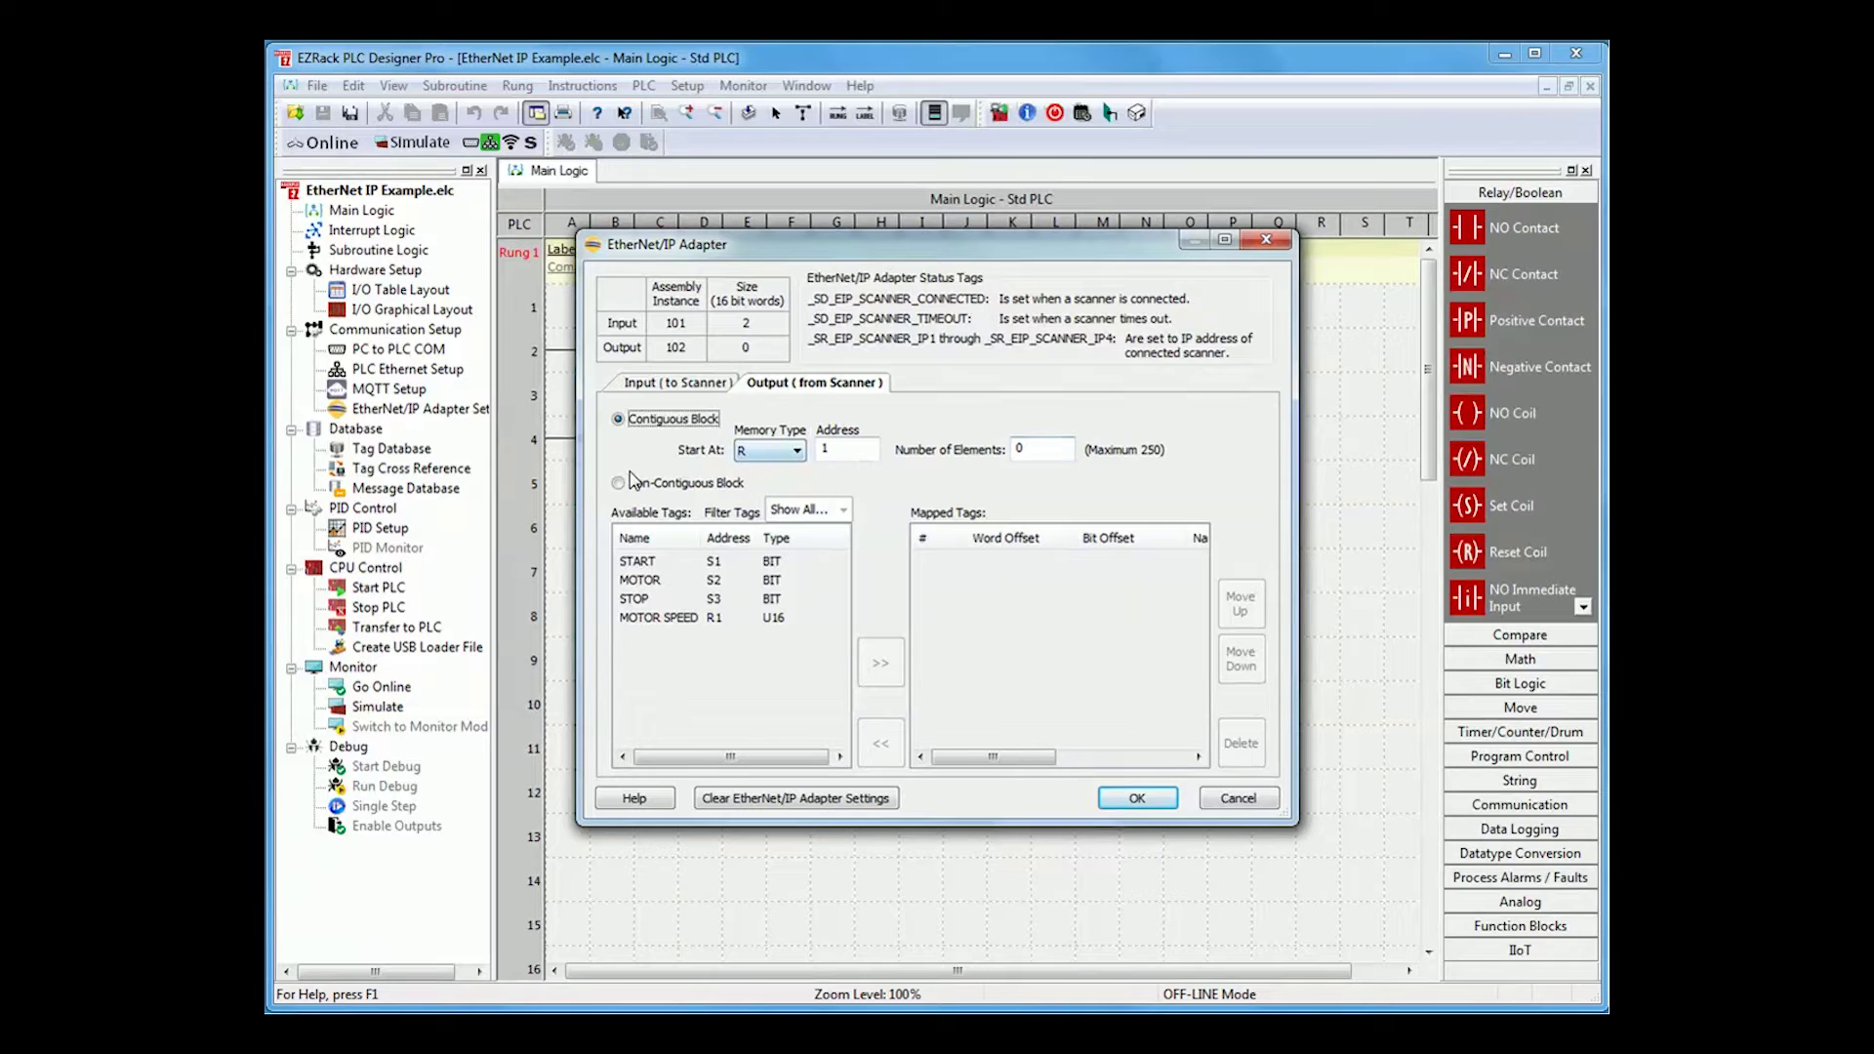
Step: Set the contiguous R output block to start at address 10 with 10 elements
{"action": "left_click", "coordinate": [849, 455]}
{"action": "type", "text": "0"}
{"action": "double_click", "coordinate": [1050, 450]}
{"action": "type", "text": "10"}
{"action": "left_click", "coordinate": [872, 447]}
Step: Save the adapter settings and write the project to the PLC, stopping and restarting it
{"action": "left_click", "coordinate": [1135, 799]}
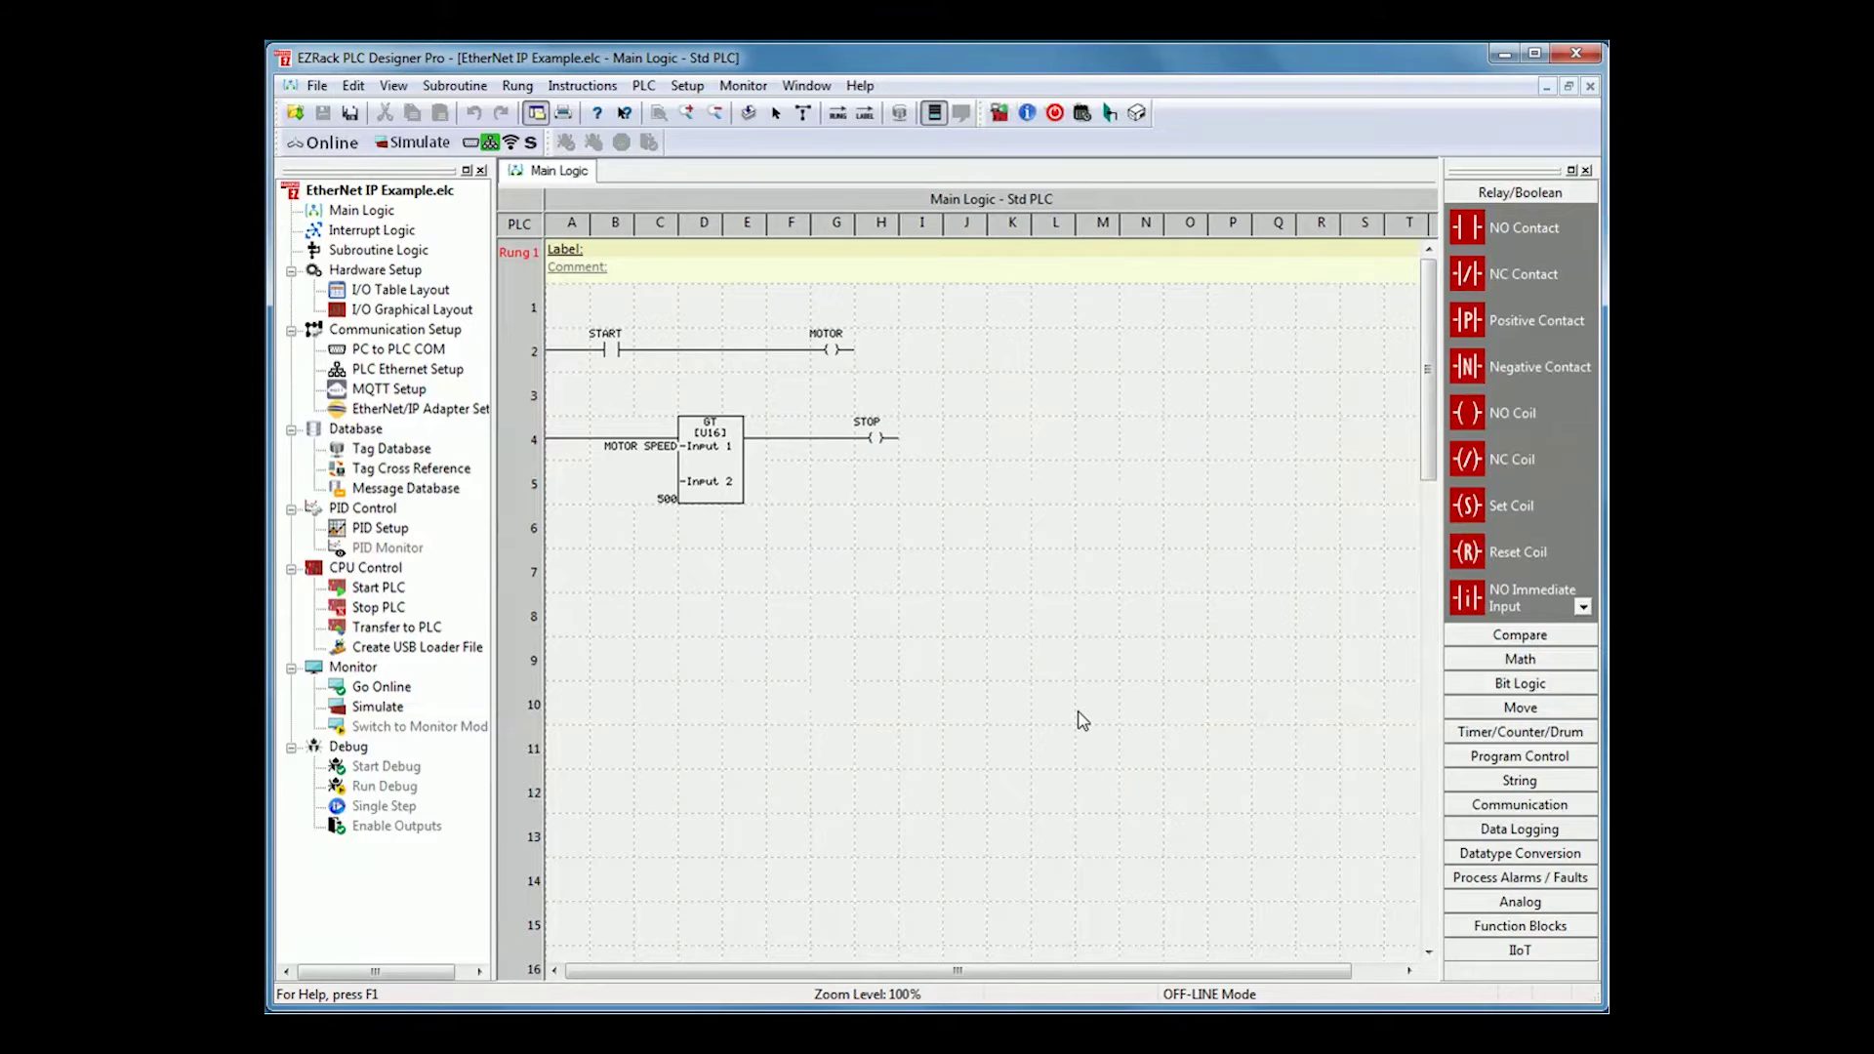
{"action": "left_click", "coordinate": [998, 112]}
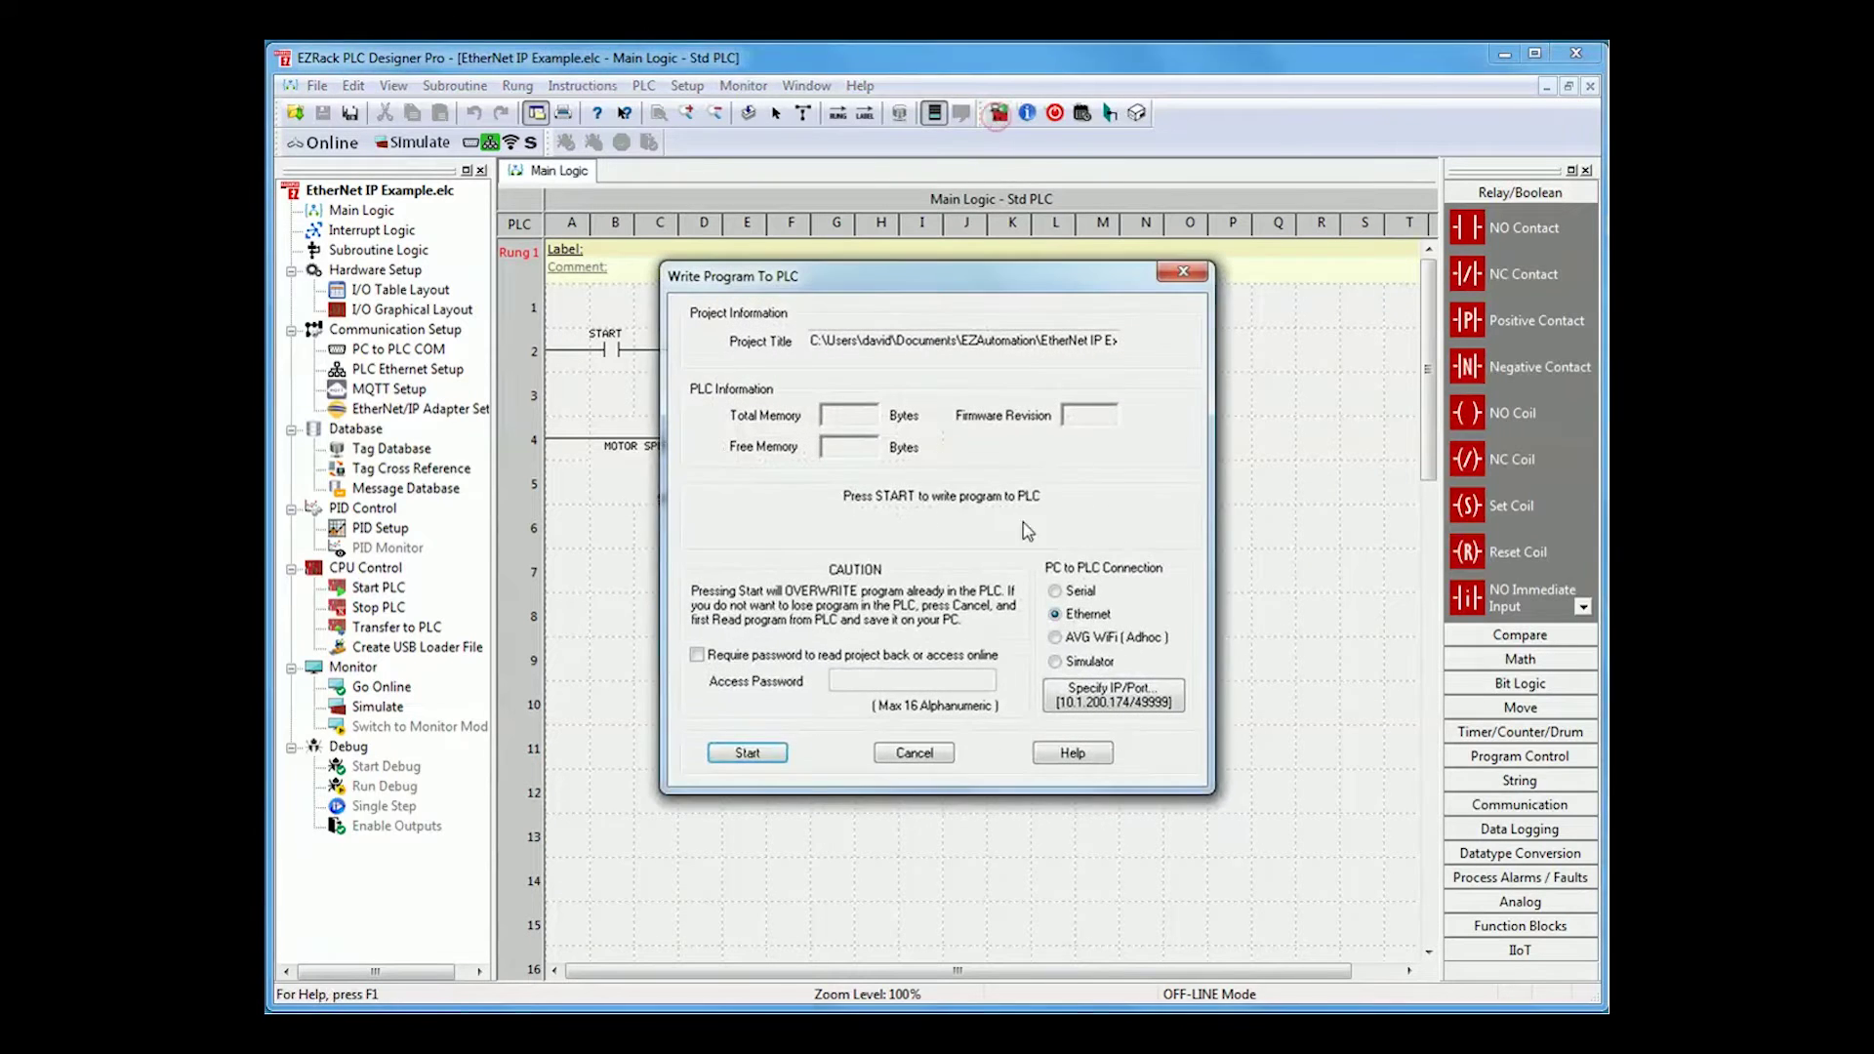
{"action": "left_click", "coordinate": [748, 754]}
{"action": "left_click", "coordinate": [952, 580]}
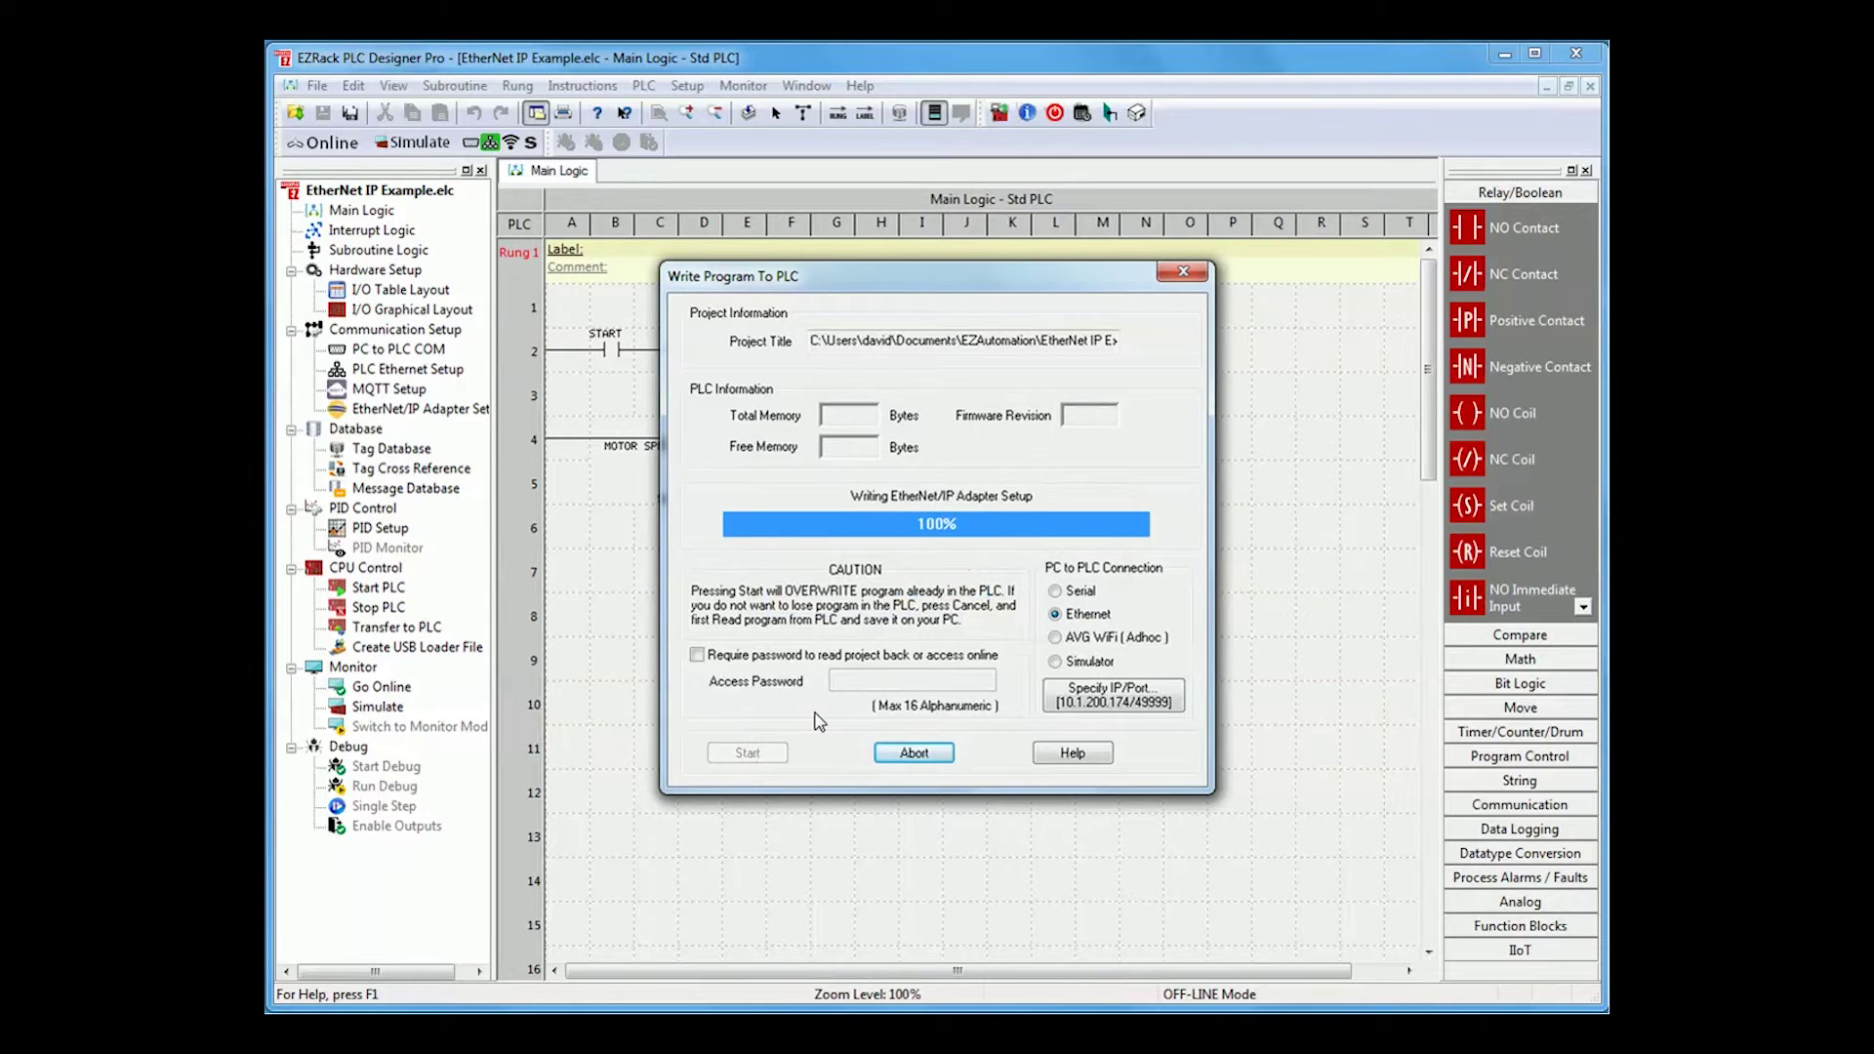
{"action": "left_click", "coordinate": [900, 584]}
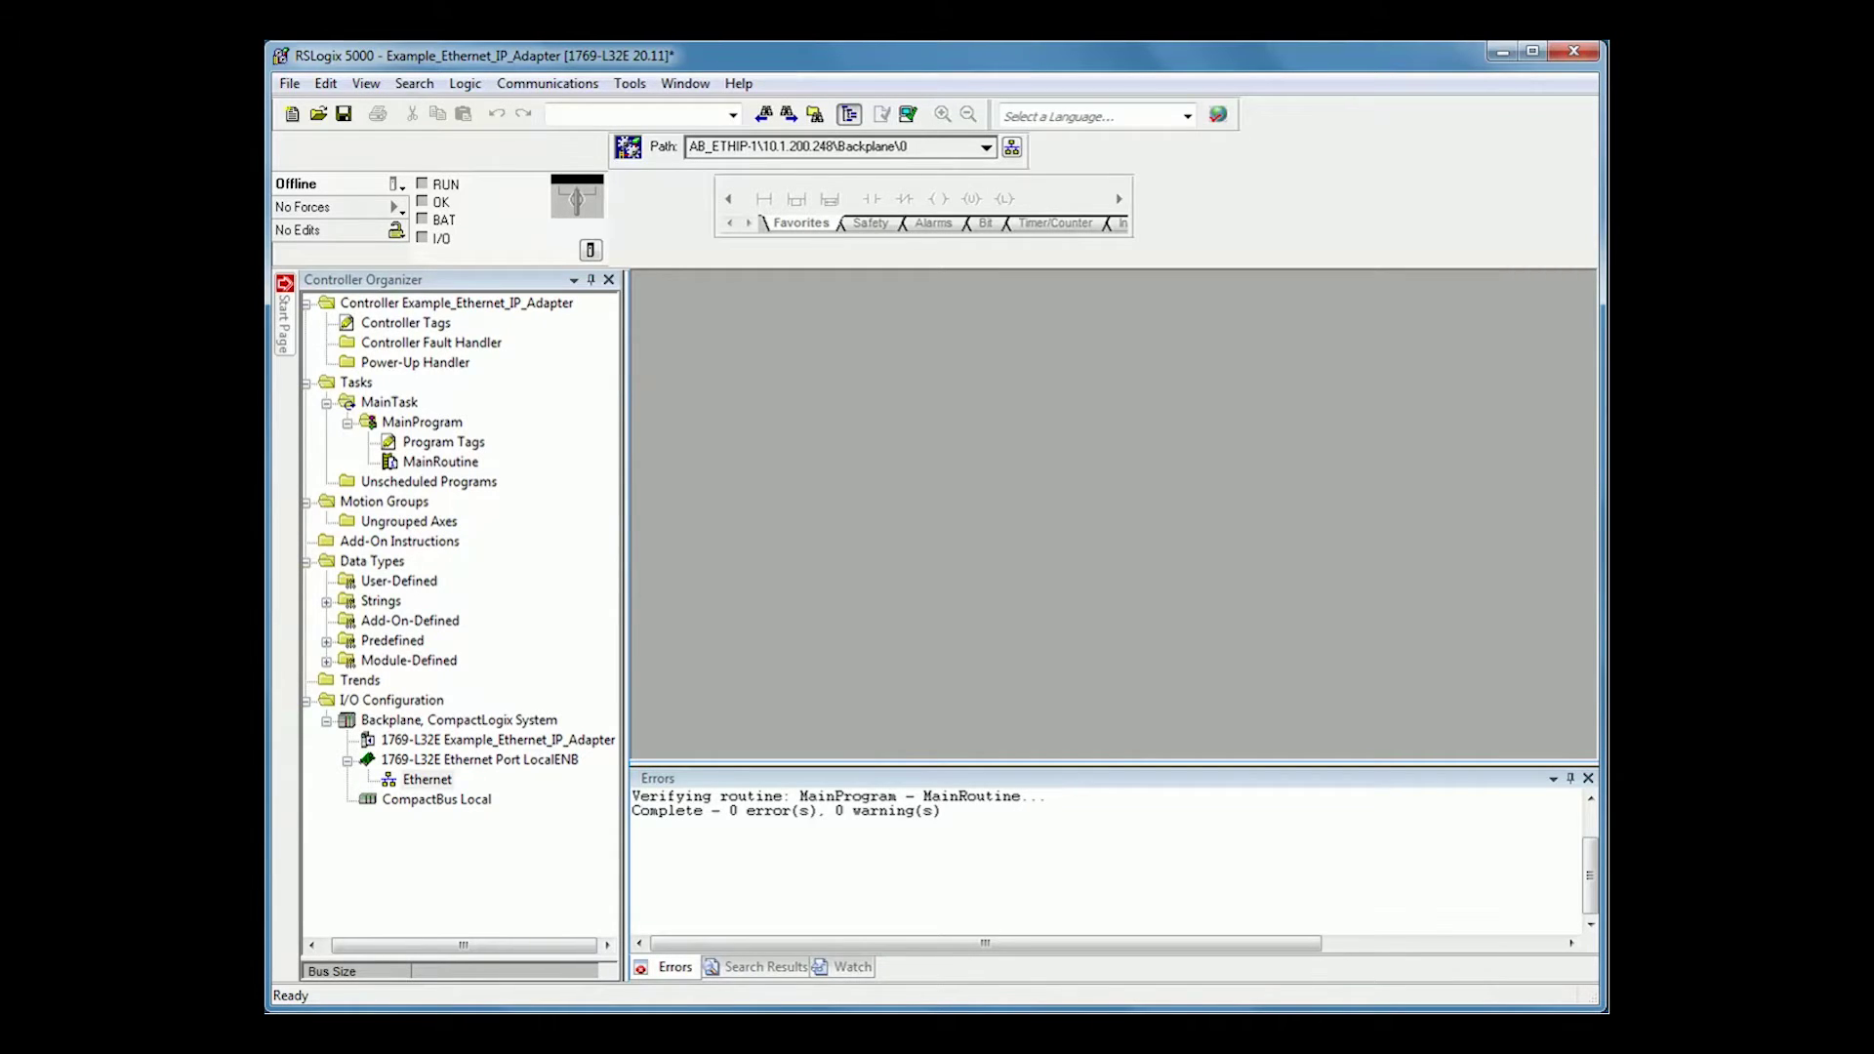
Step: Bring up the options for the 1769-L32E controller's Ethernet port in I/O Configuration
{"action": "right_click", "coordinate": [419, 779]}
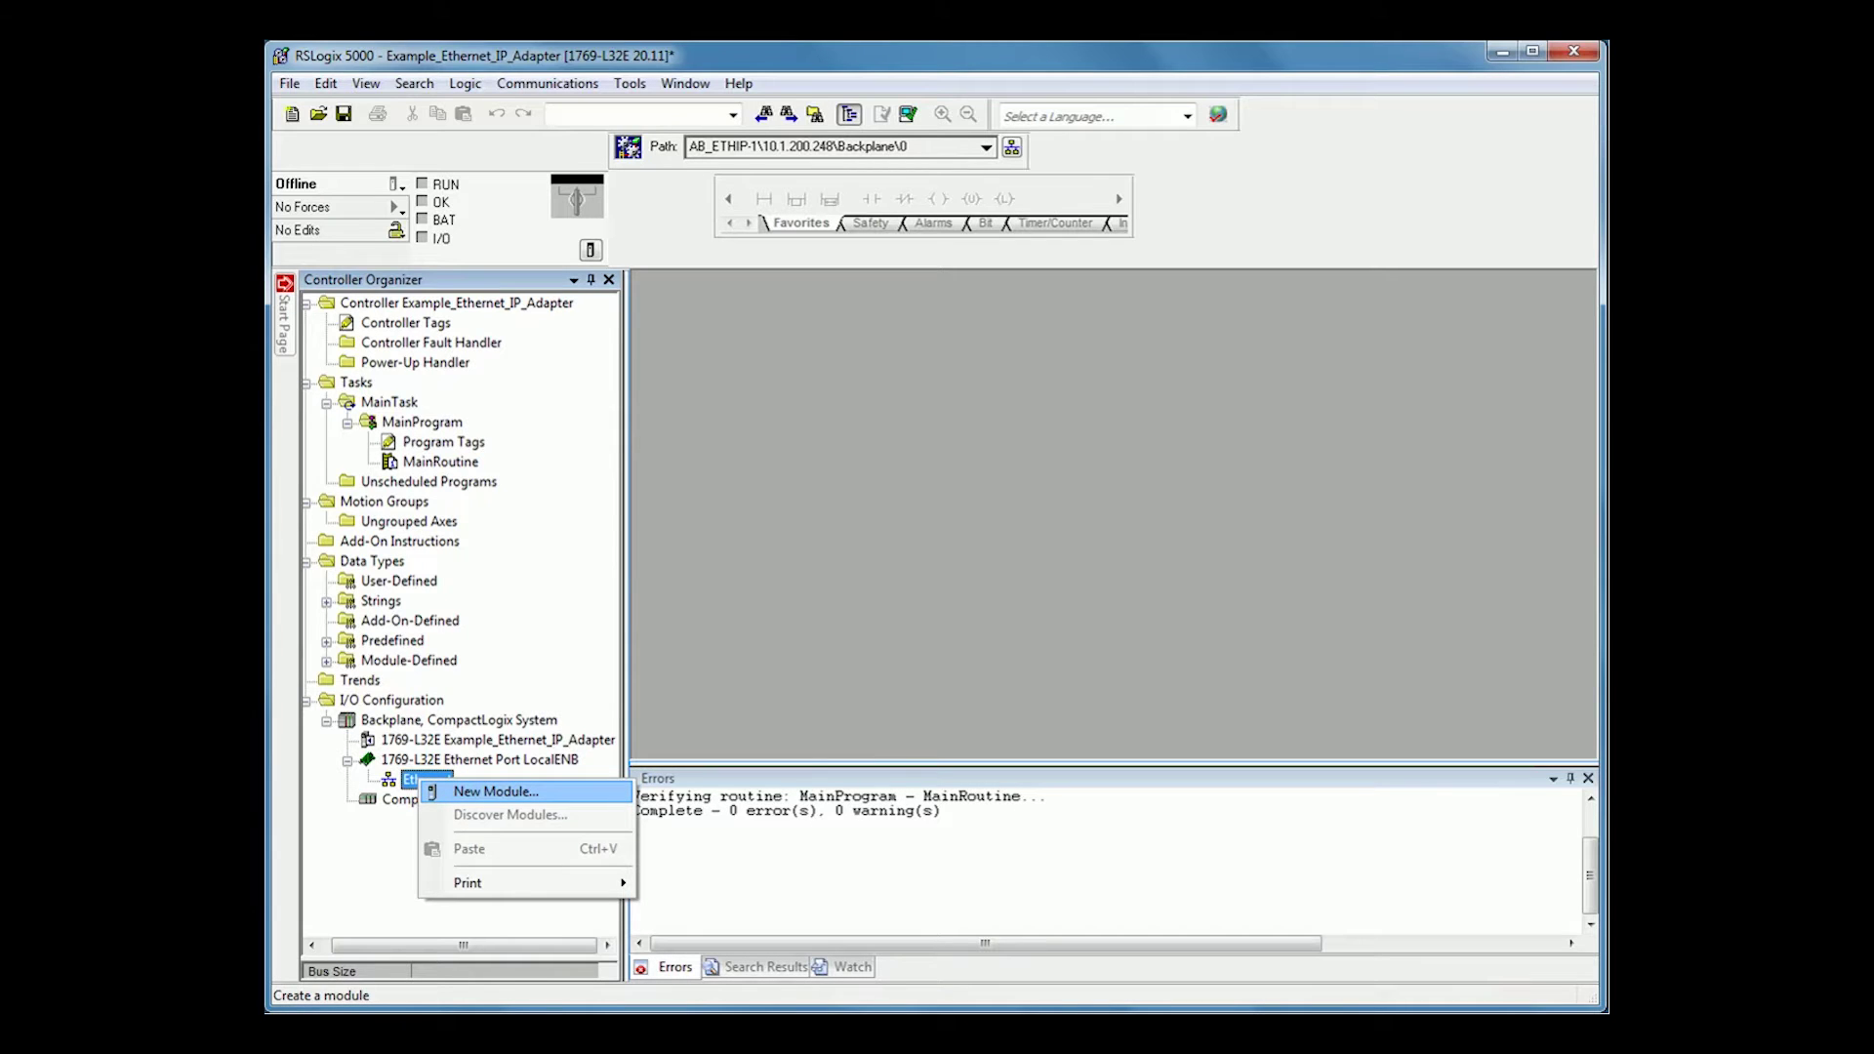
Step: Start a new Generic ETHERNET-MODULE under the Ethernet port, found by searching 'Generic'
{"action": "key", "text": "Return"}
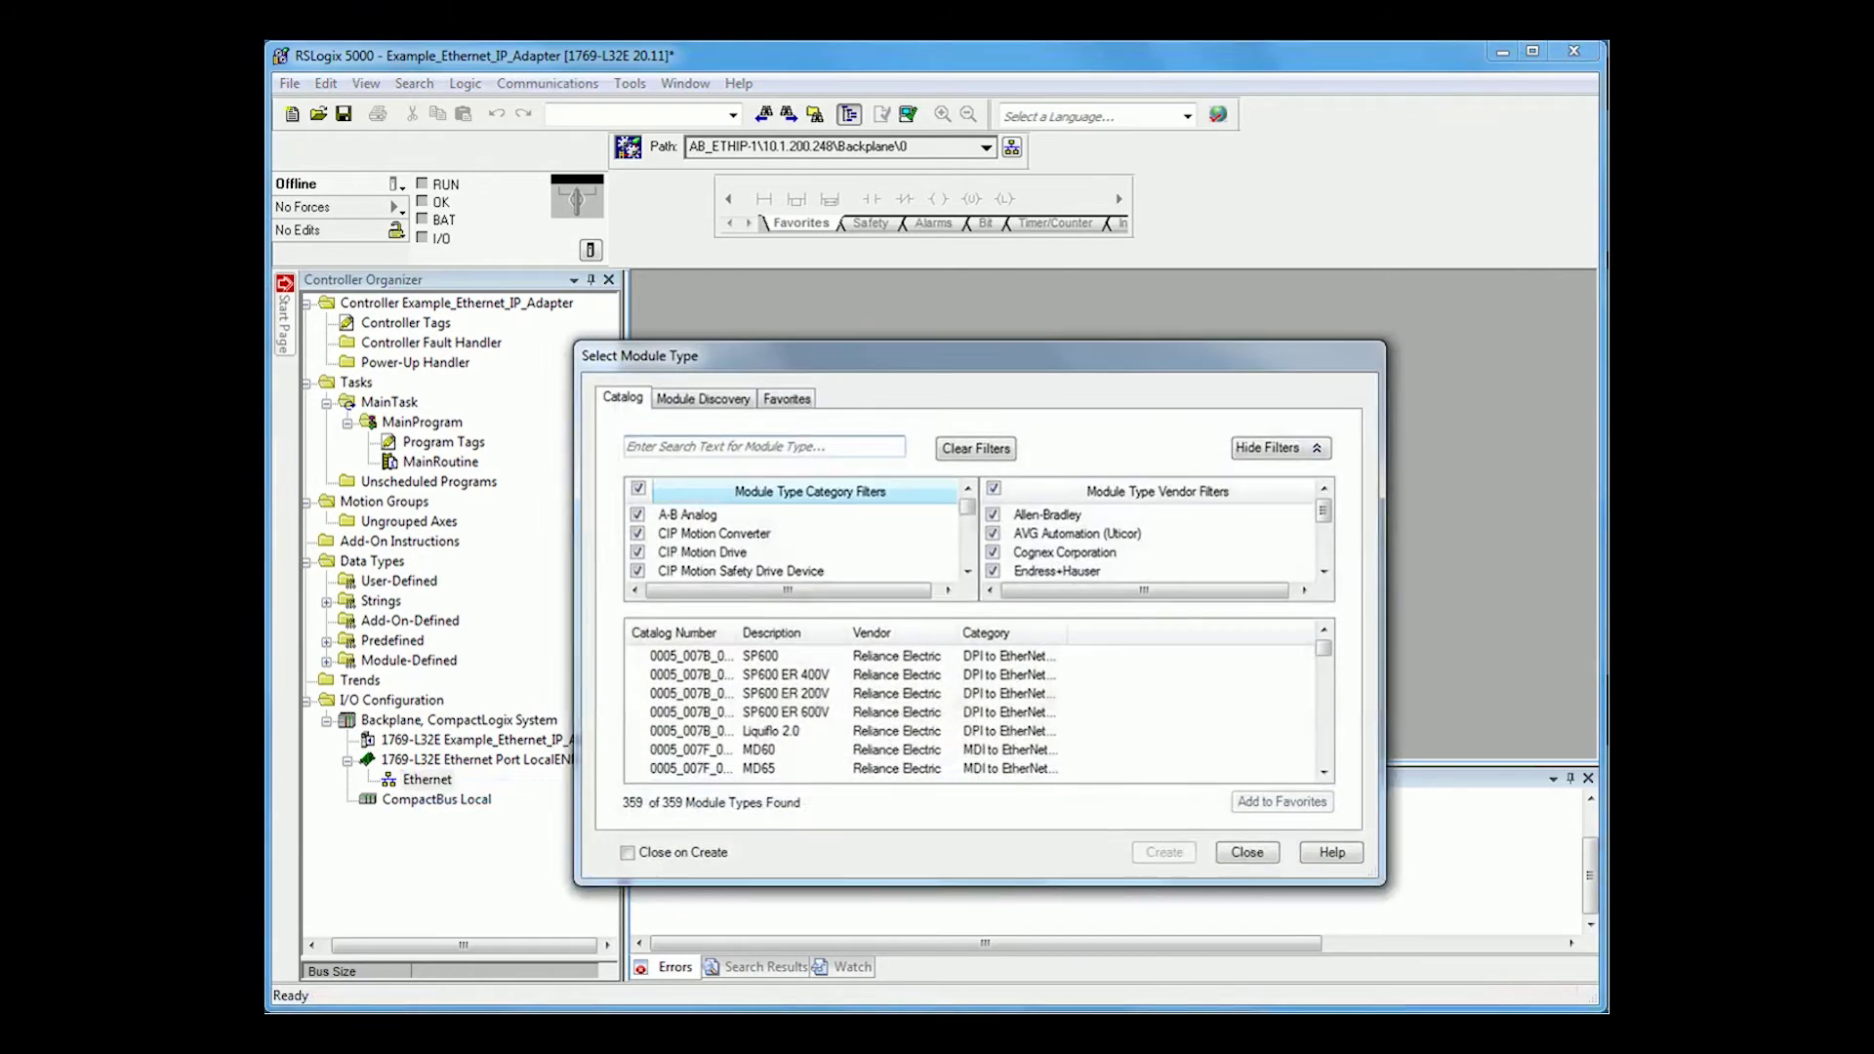
{"action": "type", "text": "Generic"}
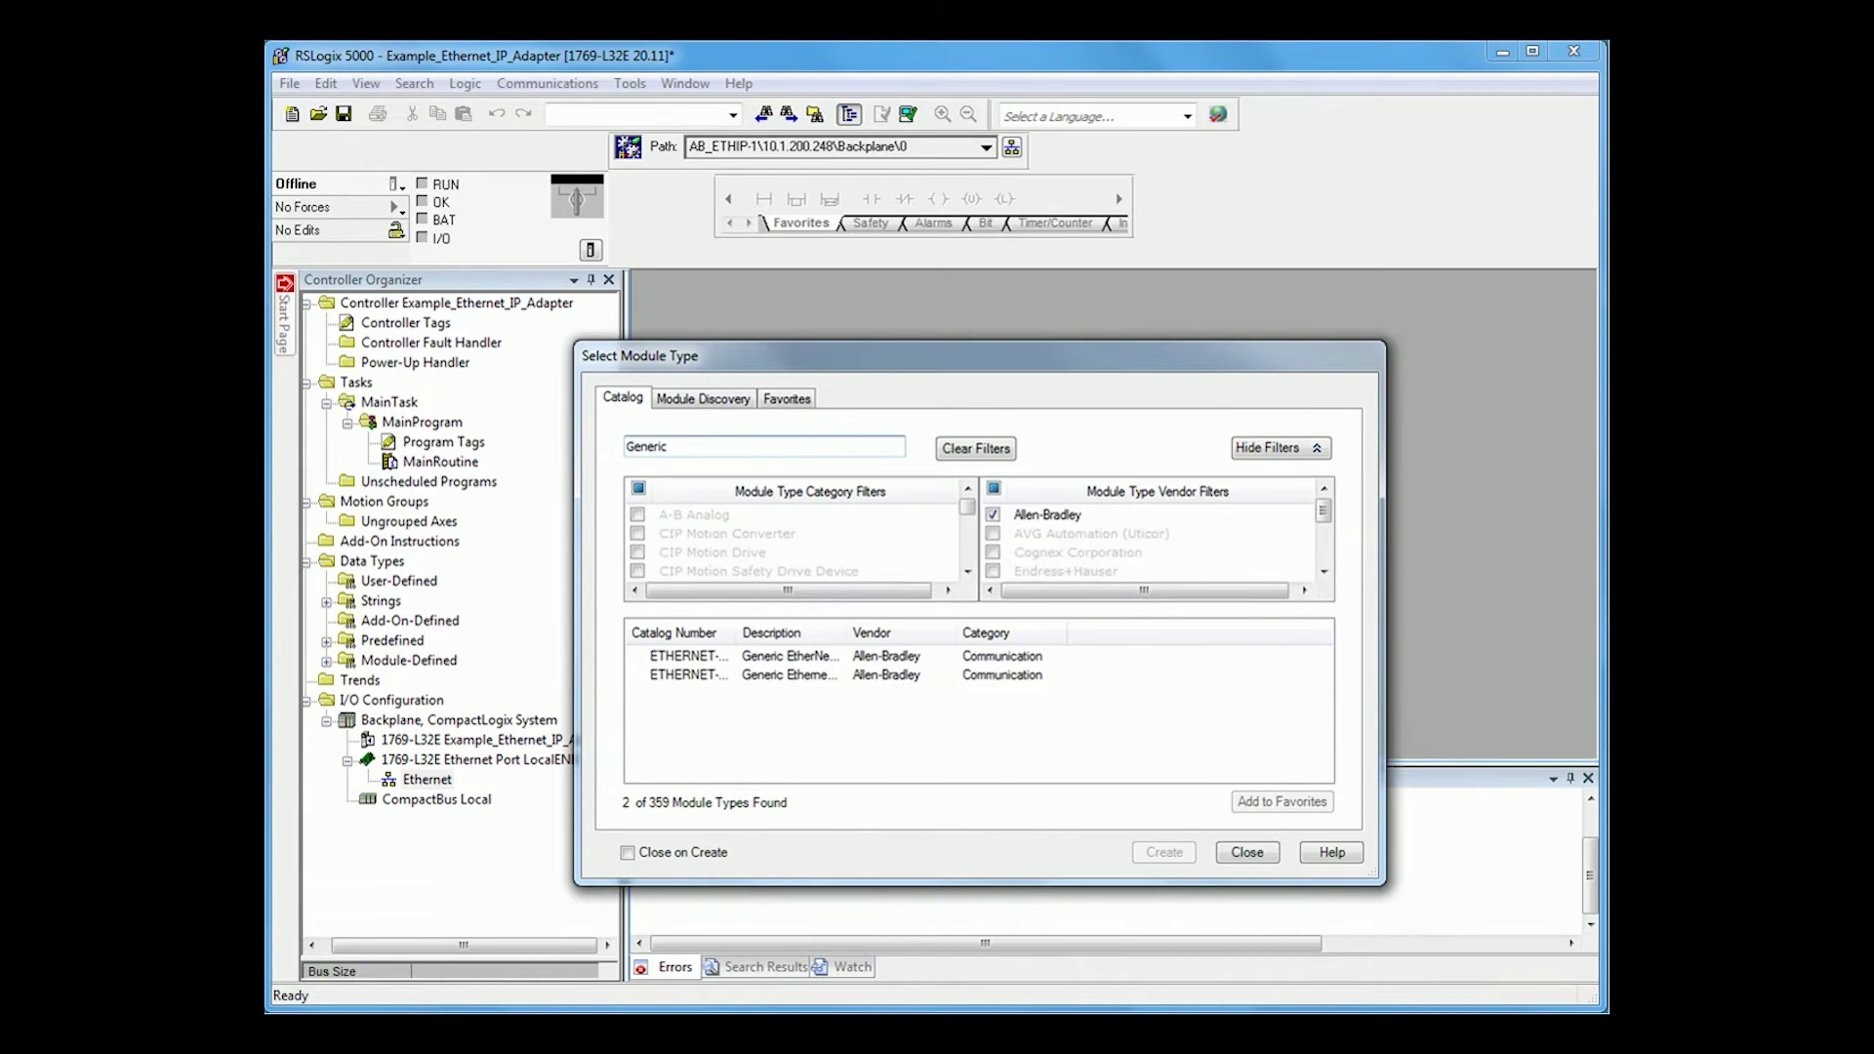
{"action": "double_click", "coordinate": [789, 674]}
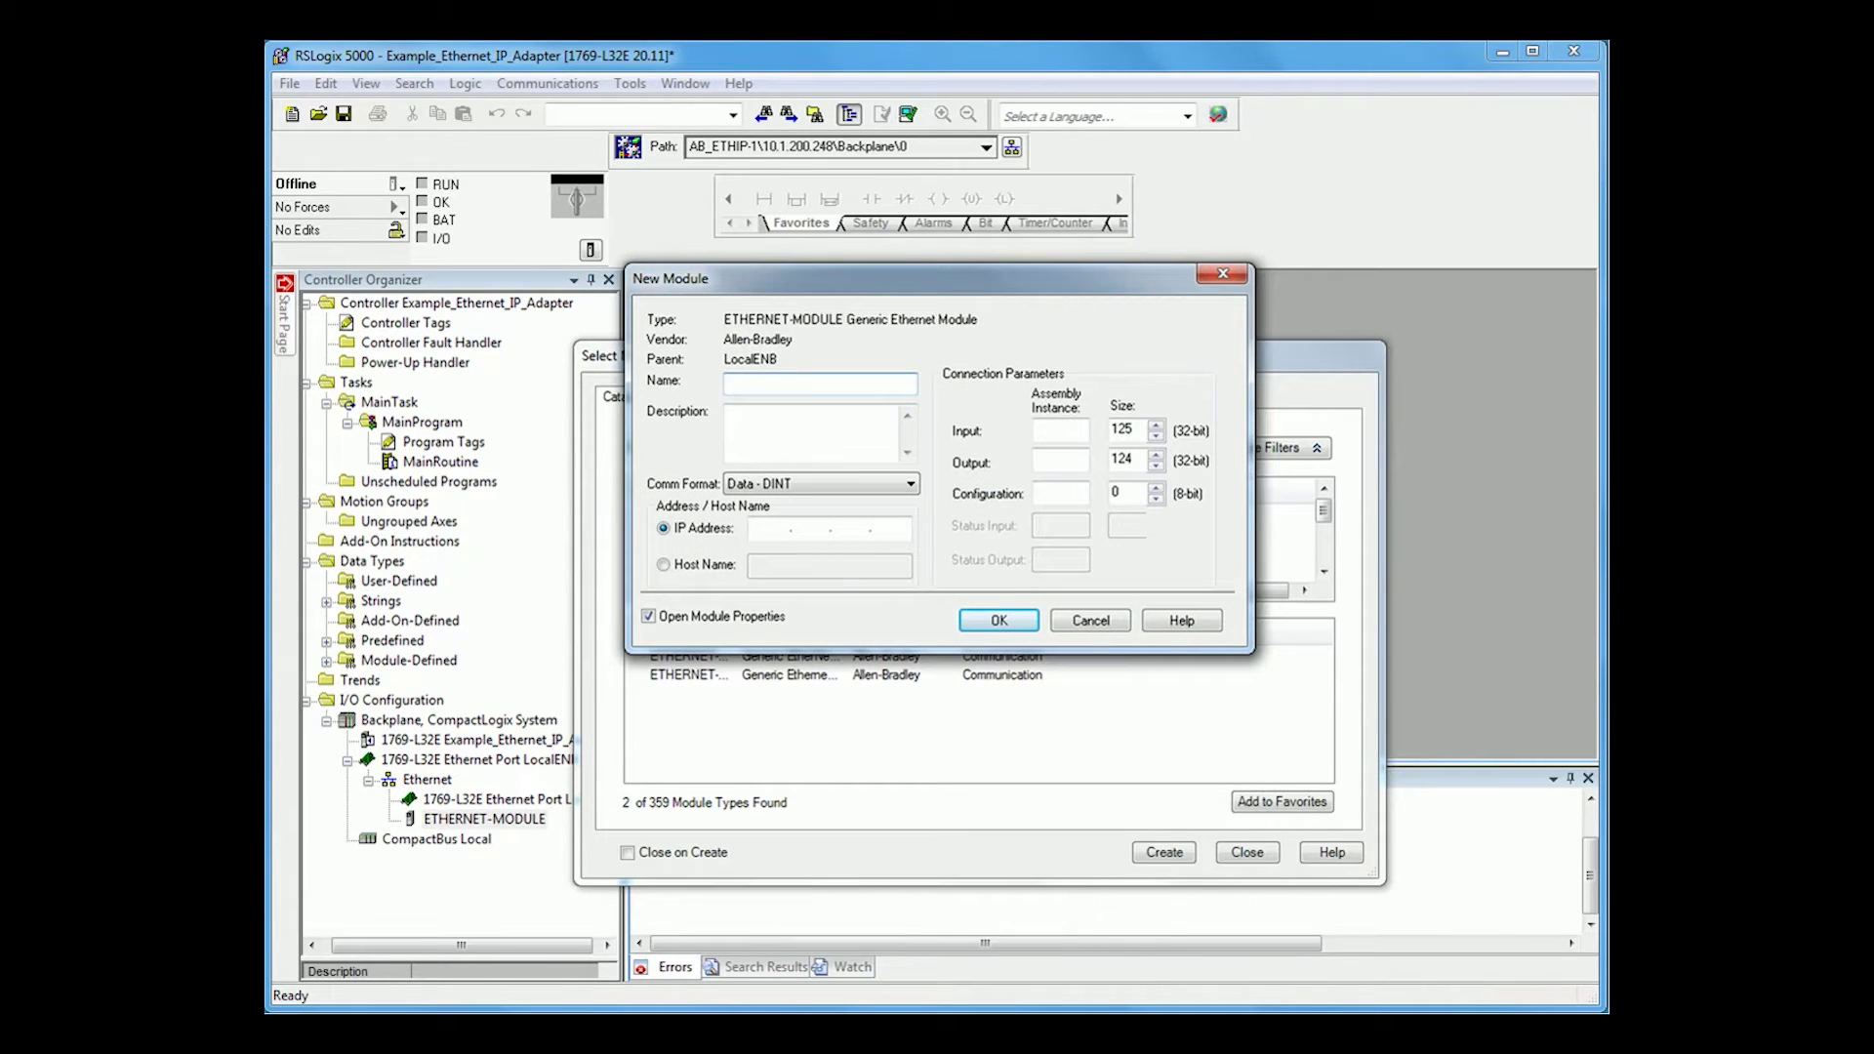
Step: Name the module EZRack_PLC with Data - INT format and IP address 10.1.200.174
{"action": "type", "text": "EZRack_PLC"}
{"action": "left_click", "coordinate": [910, 483]}
{"action": "left_click", "coordinate": [781, 527]}
{"action": "type", "text": "10"}
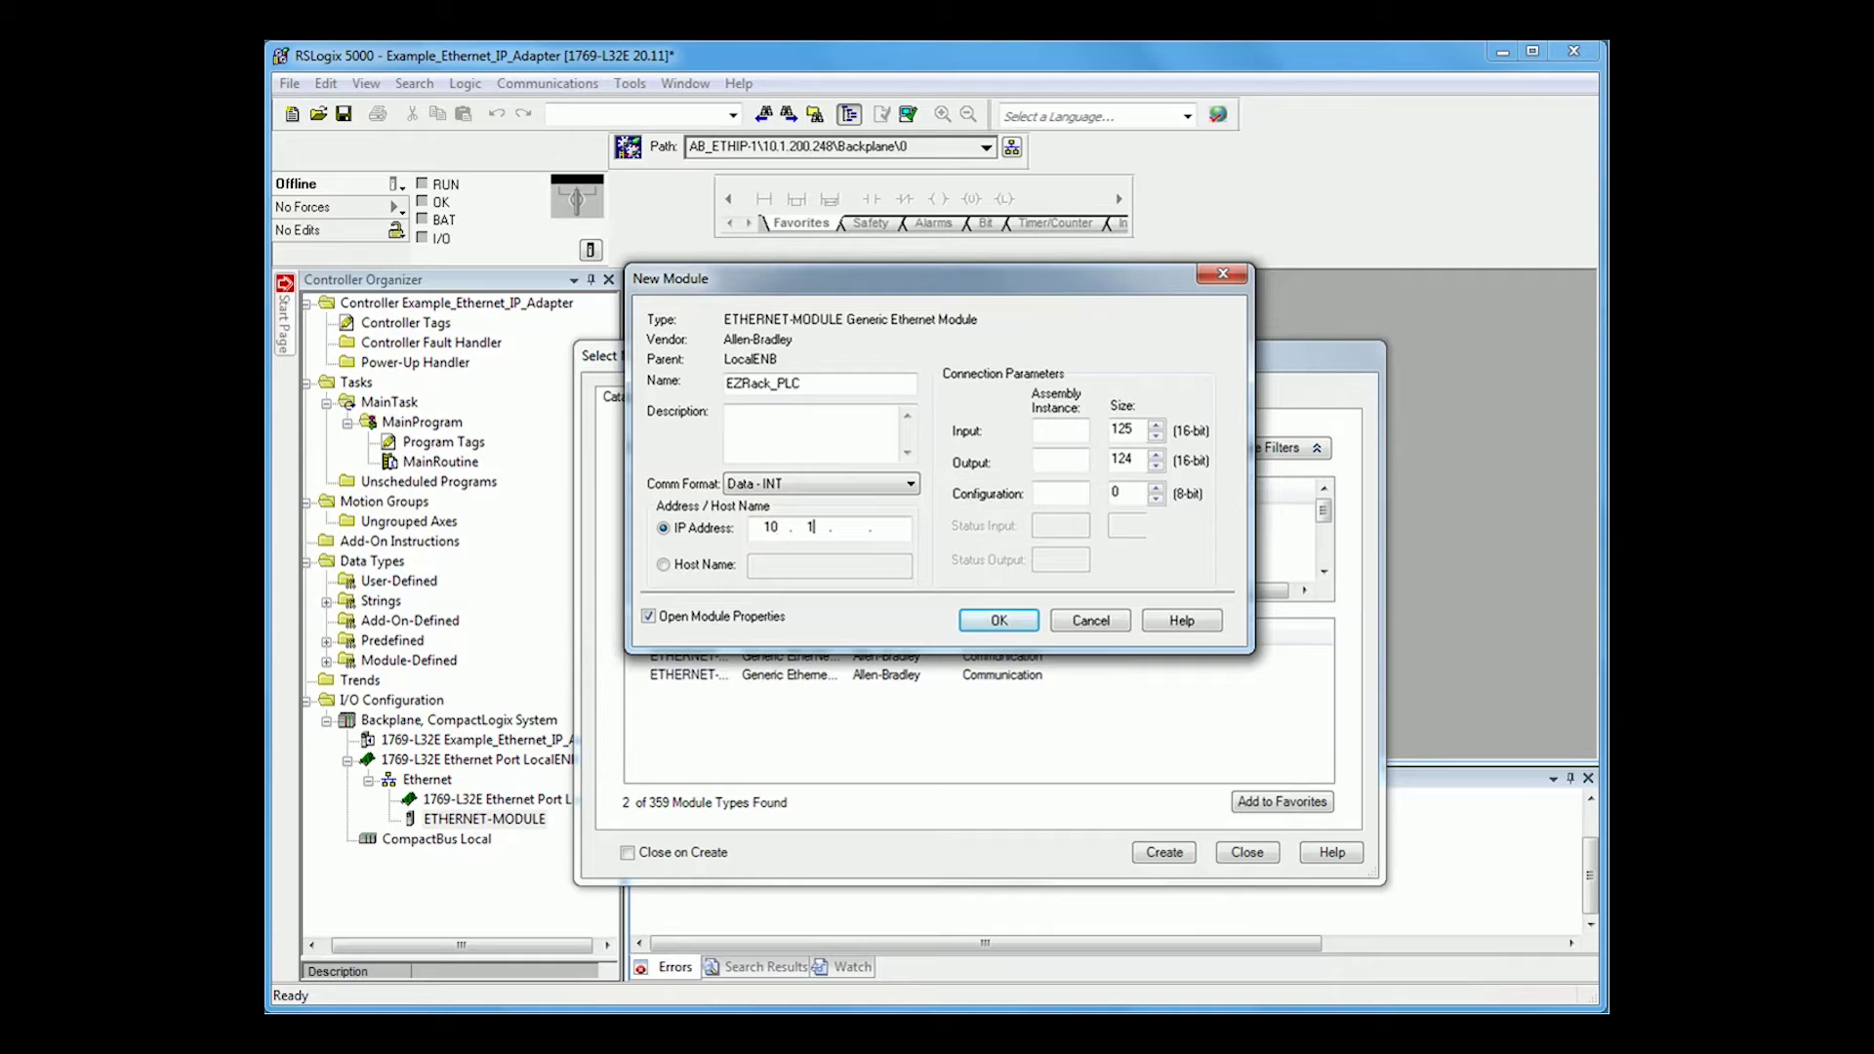
{"action": "type", "text": ".1.200.174"}
Step: Set input instance 101 size 2, output 102 size 10, configuration instance 1, and confirm
{"action": "type", "text": "101"}
{"action": "double_click", "coordinate": [1123, 428]}
{"action": "type", "text": "2"}
{"action": "left_click", "coordinate": [1037, 459]}
{"action": "type", "text": "102"}
{"action": "key", "text": "Tab"}
{"action": "type", "text": "10"}
{"action": "key", "text": "Tab"}
{"action": "type", "text": "1"}
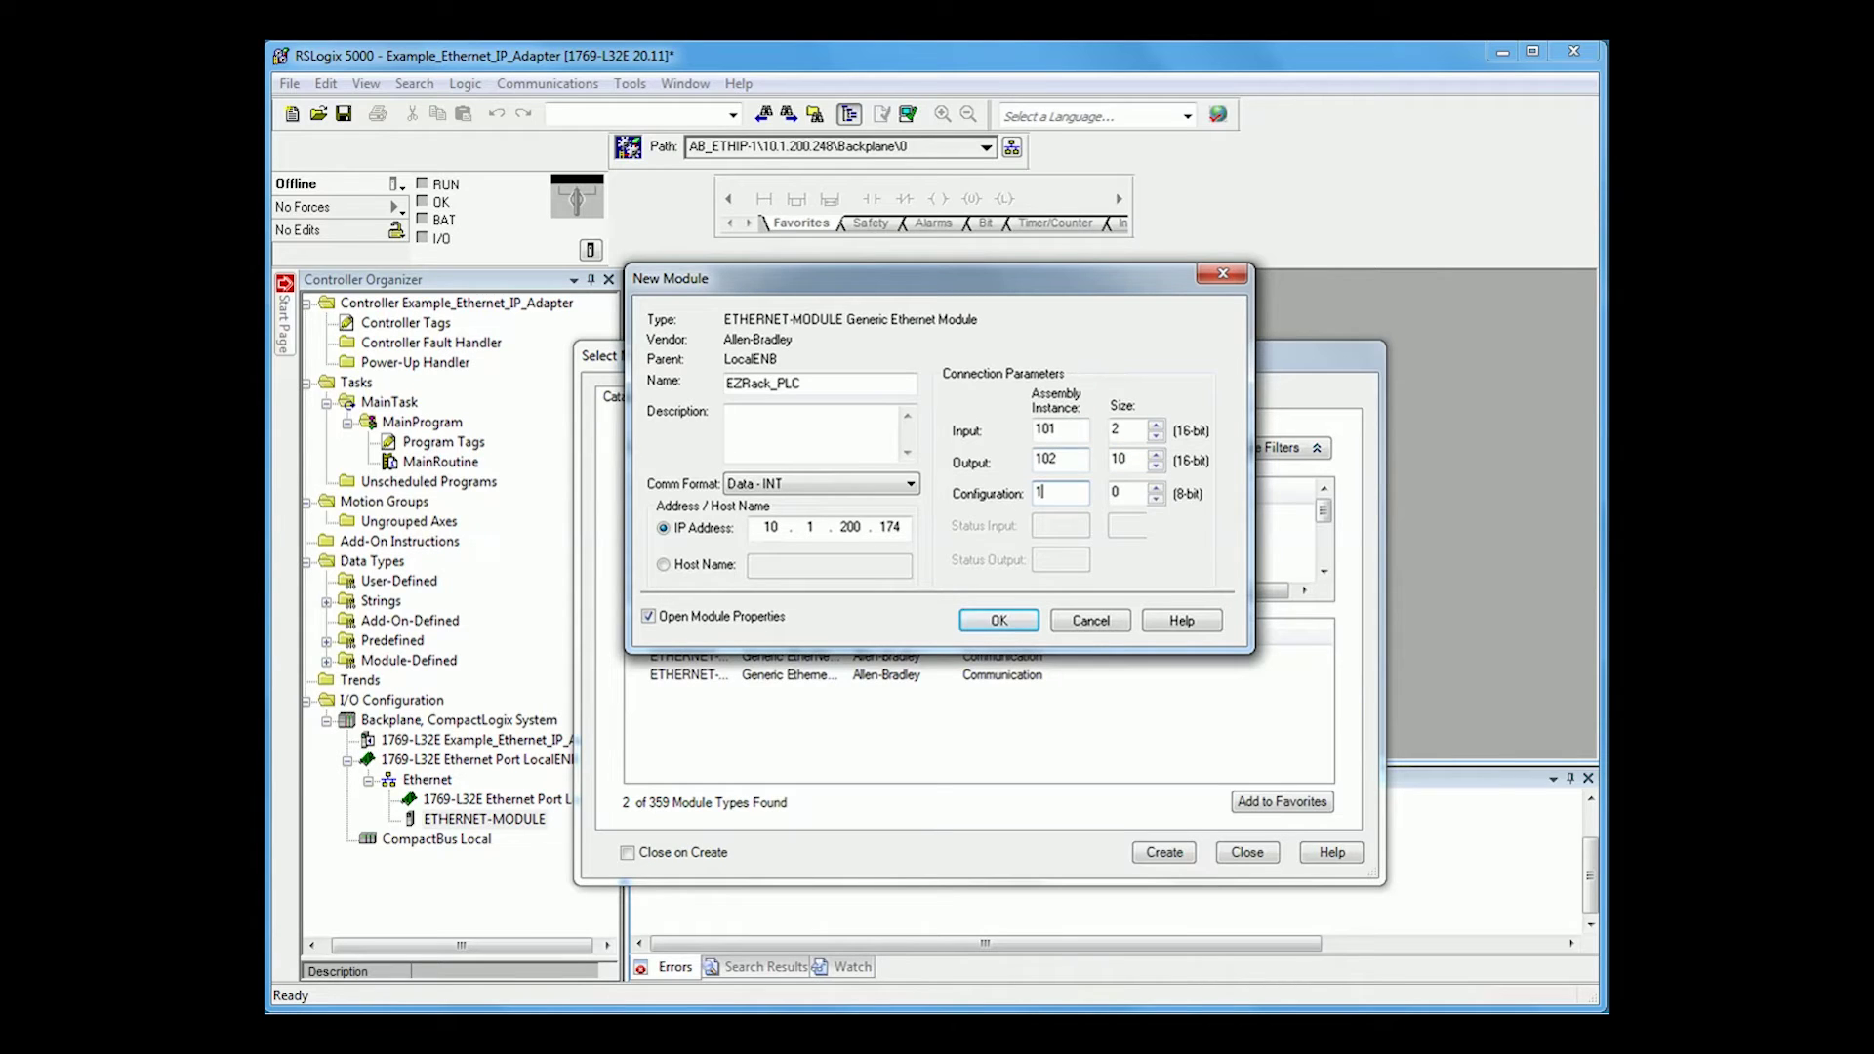
{"action": "key", "text": "Return"}
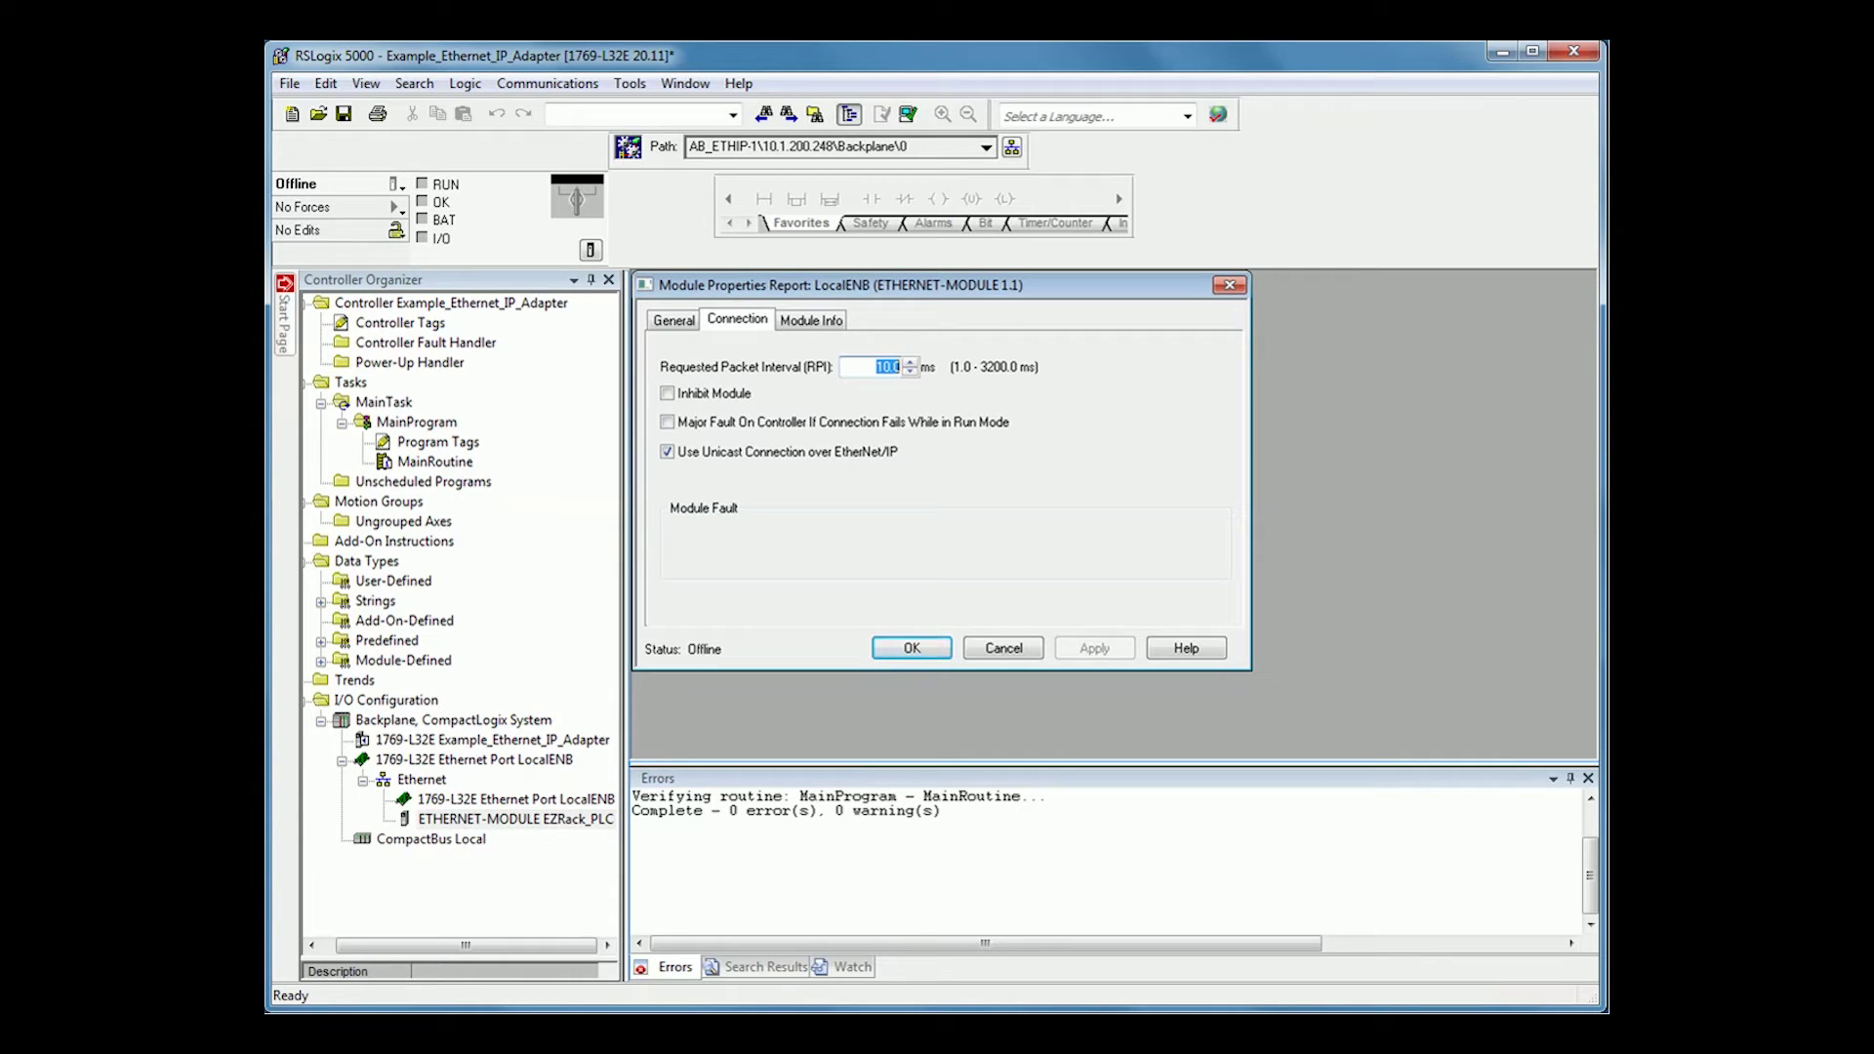
Step: Close the EZRack_PLC Module Properties after reviewing its Connection tab
{"action": "key", "text": "Return"}
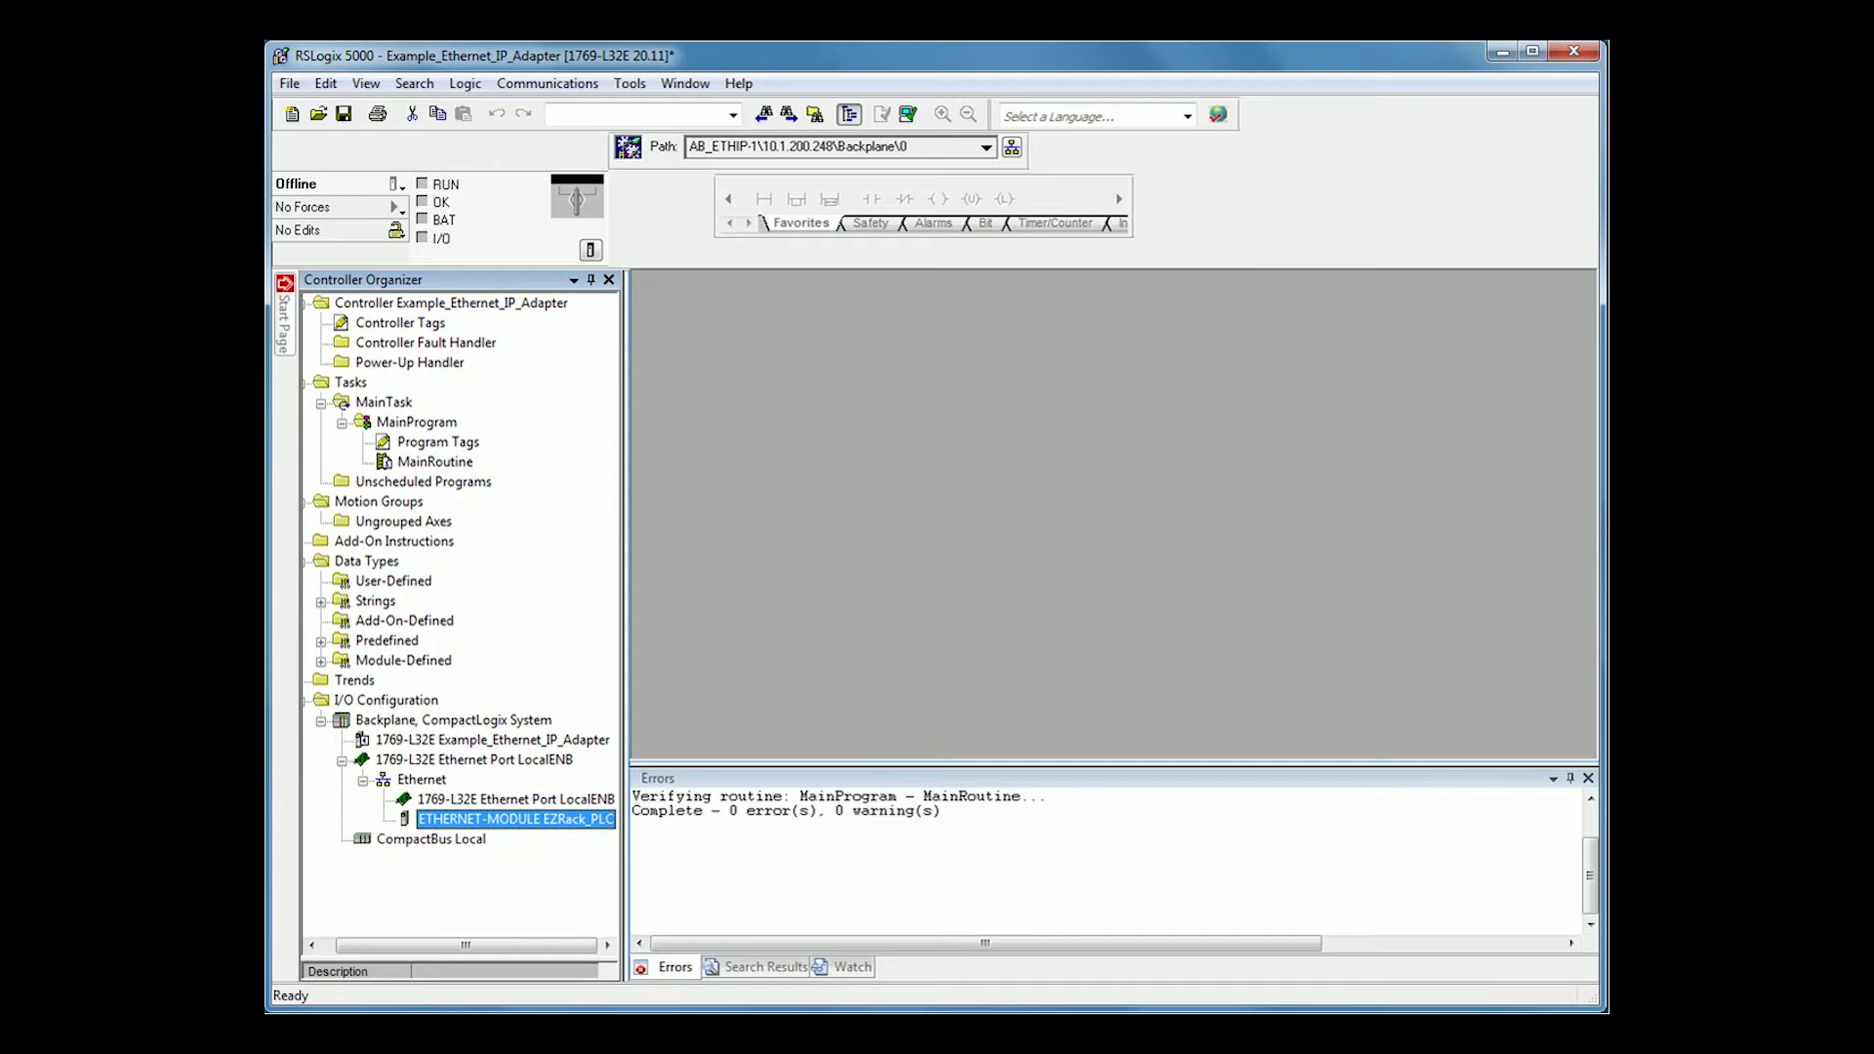
Step: Open Controller Tags and expand EZRack_PLC:O.Data, widening the Name column
{"action": "double_click", "coordinate": [400, 322]}
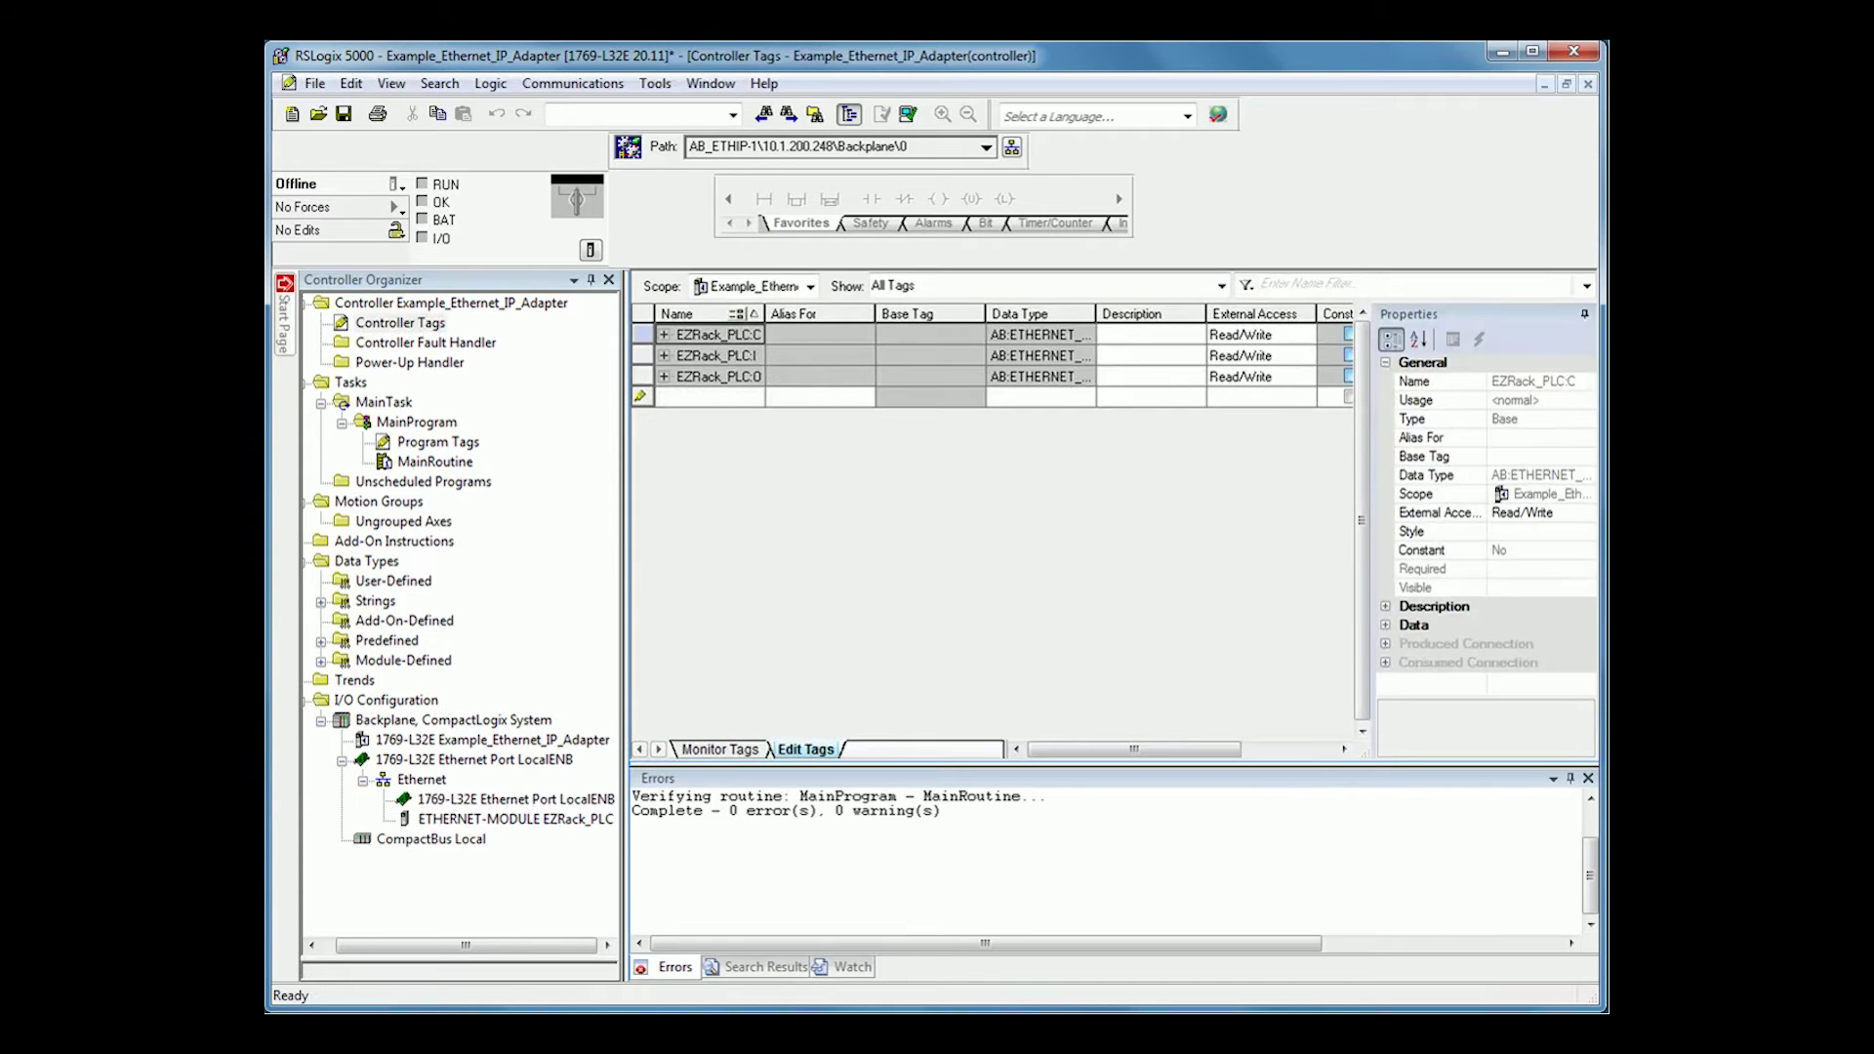
{"action": "key", "text": "Down"}
{"action": "key", "text": "Down"}
{"action": "key", "text": "Right"}
{"action": "key", "text": "Down"}
{"action": "key", "text": "Right"}
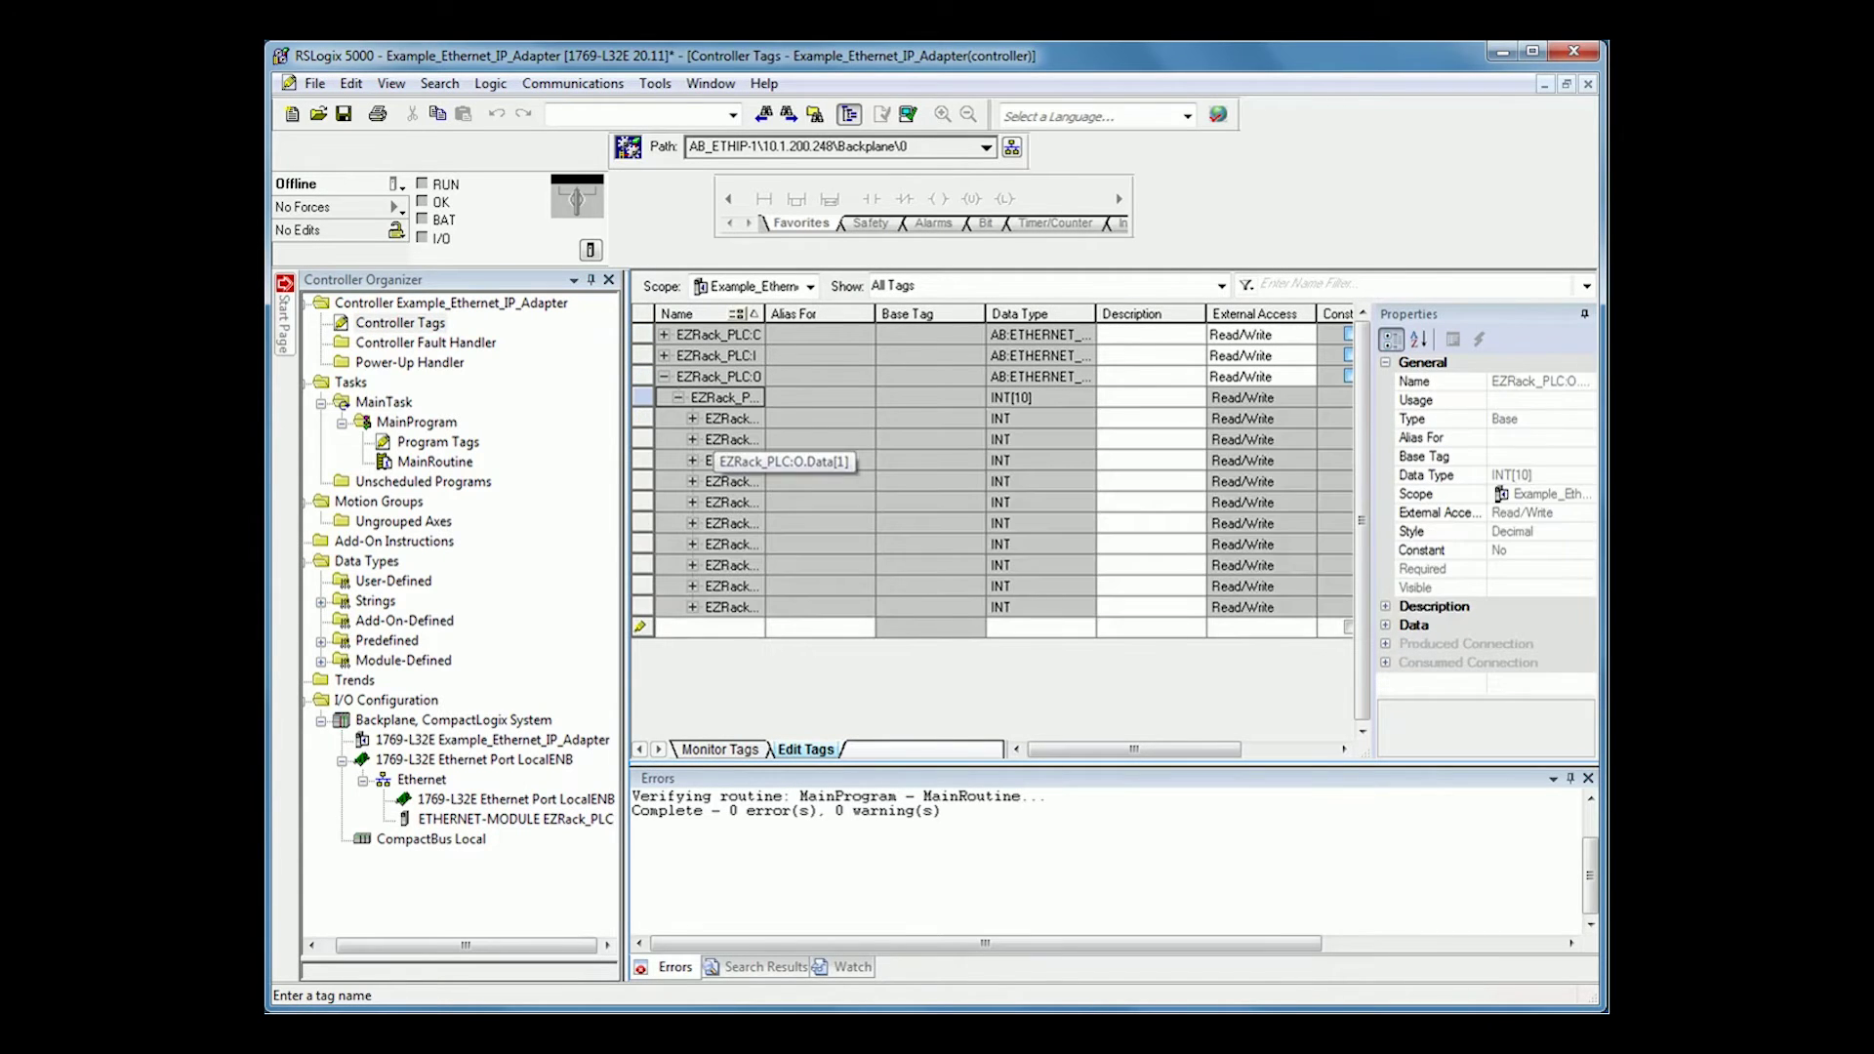
{"action": "left_click_drag", "start_coordinate": [766, 314], "coordinate": [879, 313]}
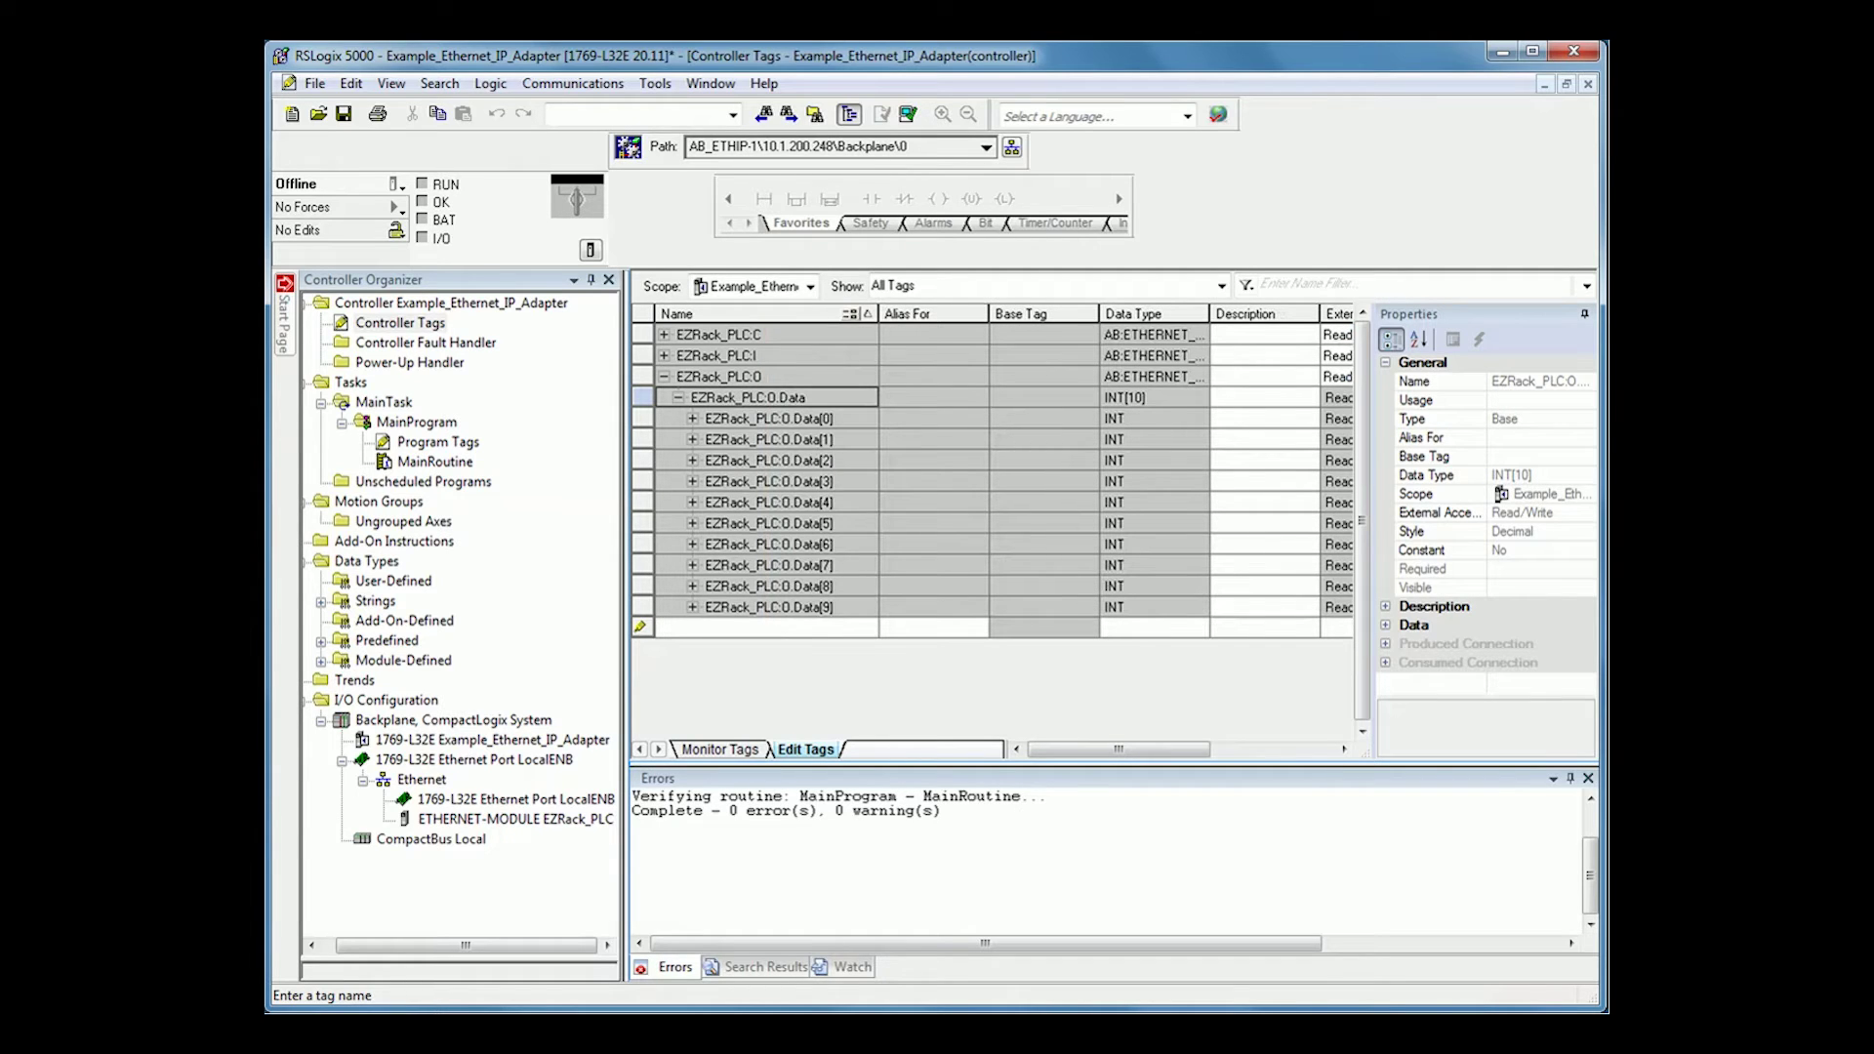
Step: Expand EZRack_PLC:I.Data to list Data[0] and Data[1], then open the Offline mode dropdown
{"action": "key", "text": "Up"}
{"action": "key", "text": "Up"}
{"action": "key", "text": "Right"}
{"action": "key", "text": "Down"}
{"action": "key", "text": "Right"}
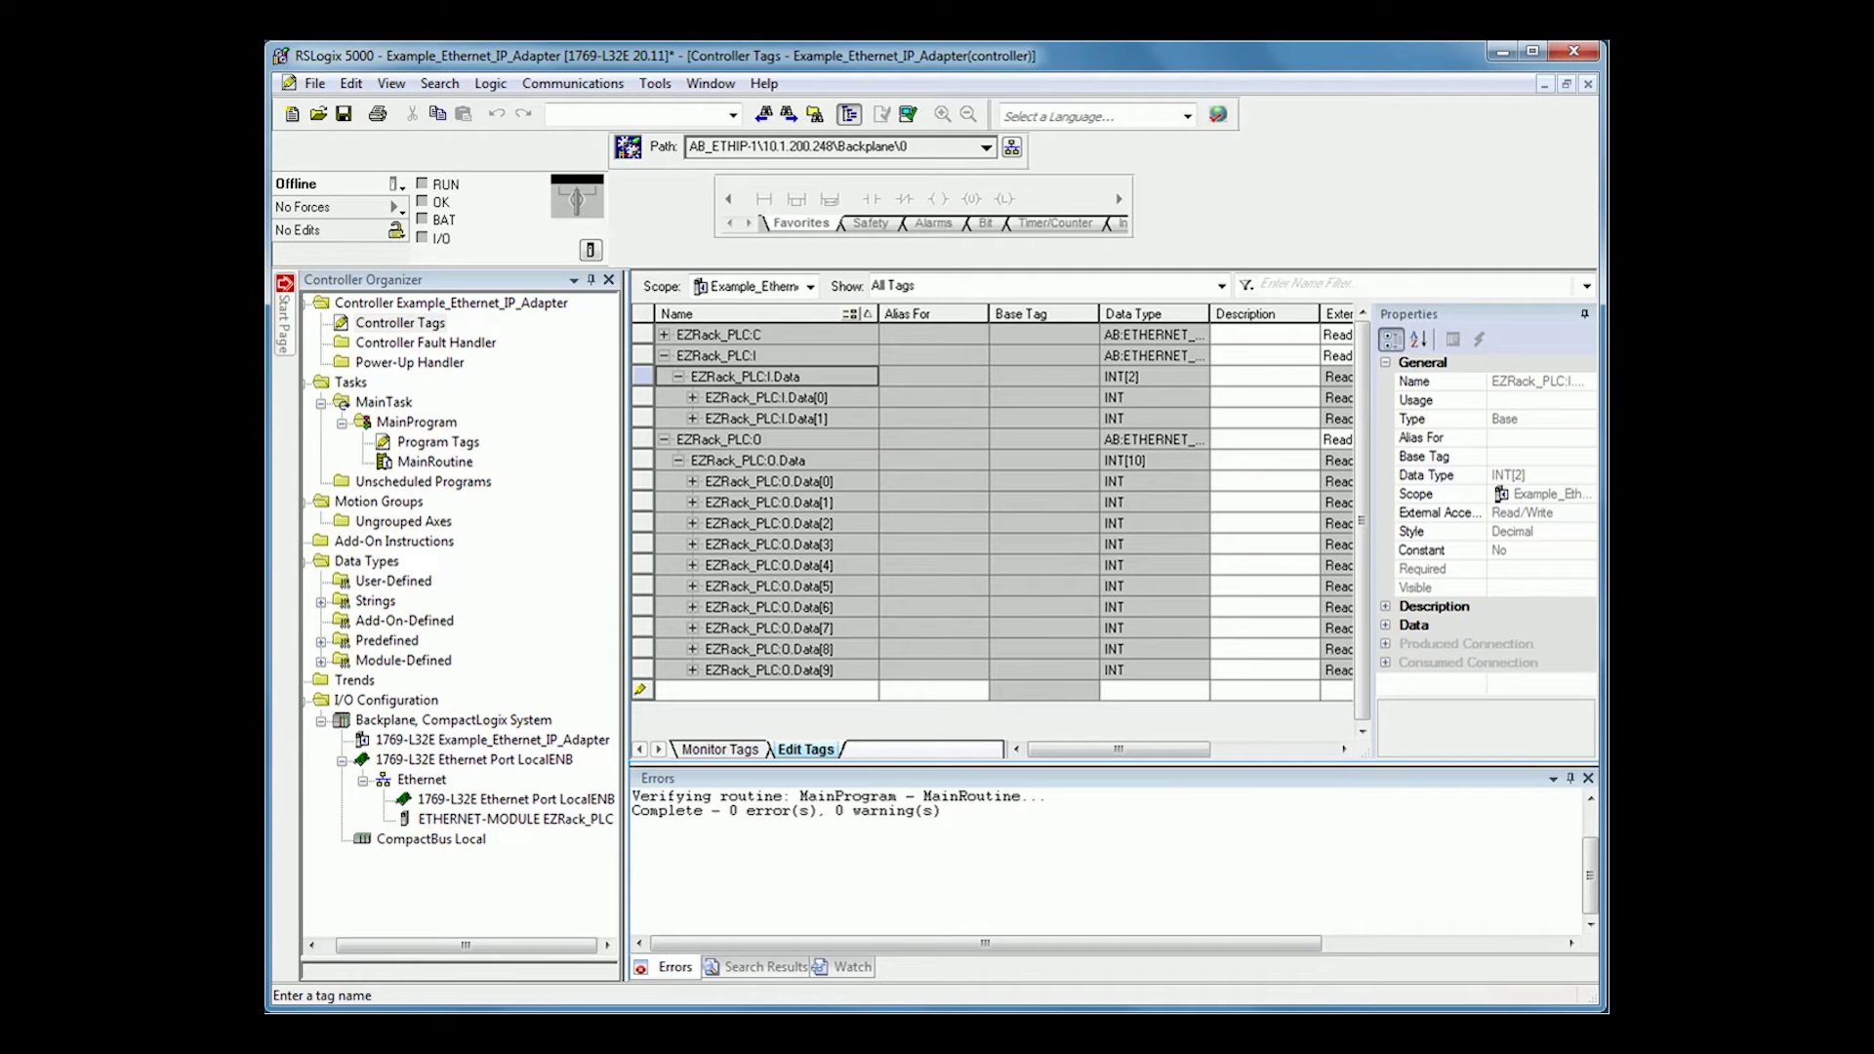
{"action": "left_click", "coordinate": [399, 183]}
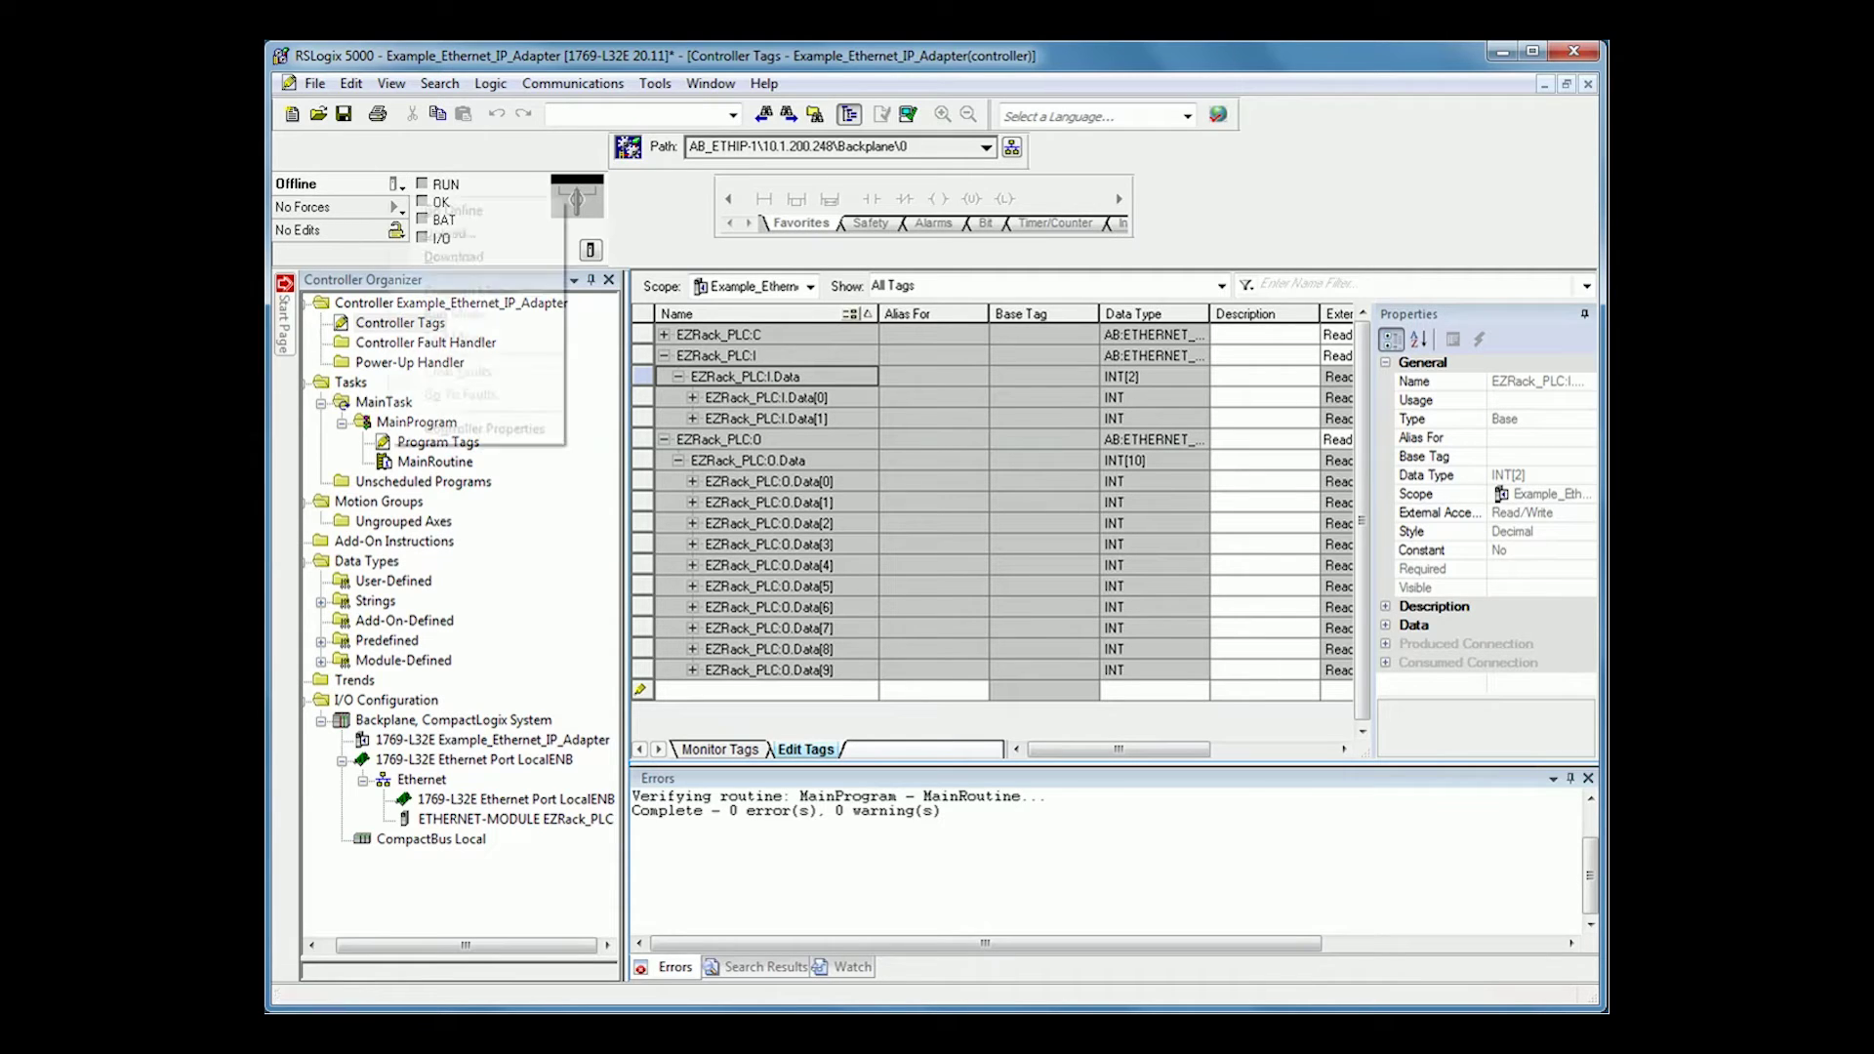
Step: Download Example_Ethernet_IP_Adapter to the CompactLogix controller with 0 errors and choose Remote Run
{"action": "left_click", "coordinate": [459, 255]}
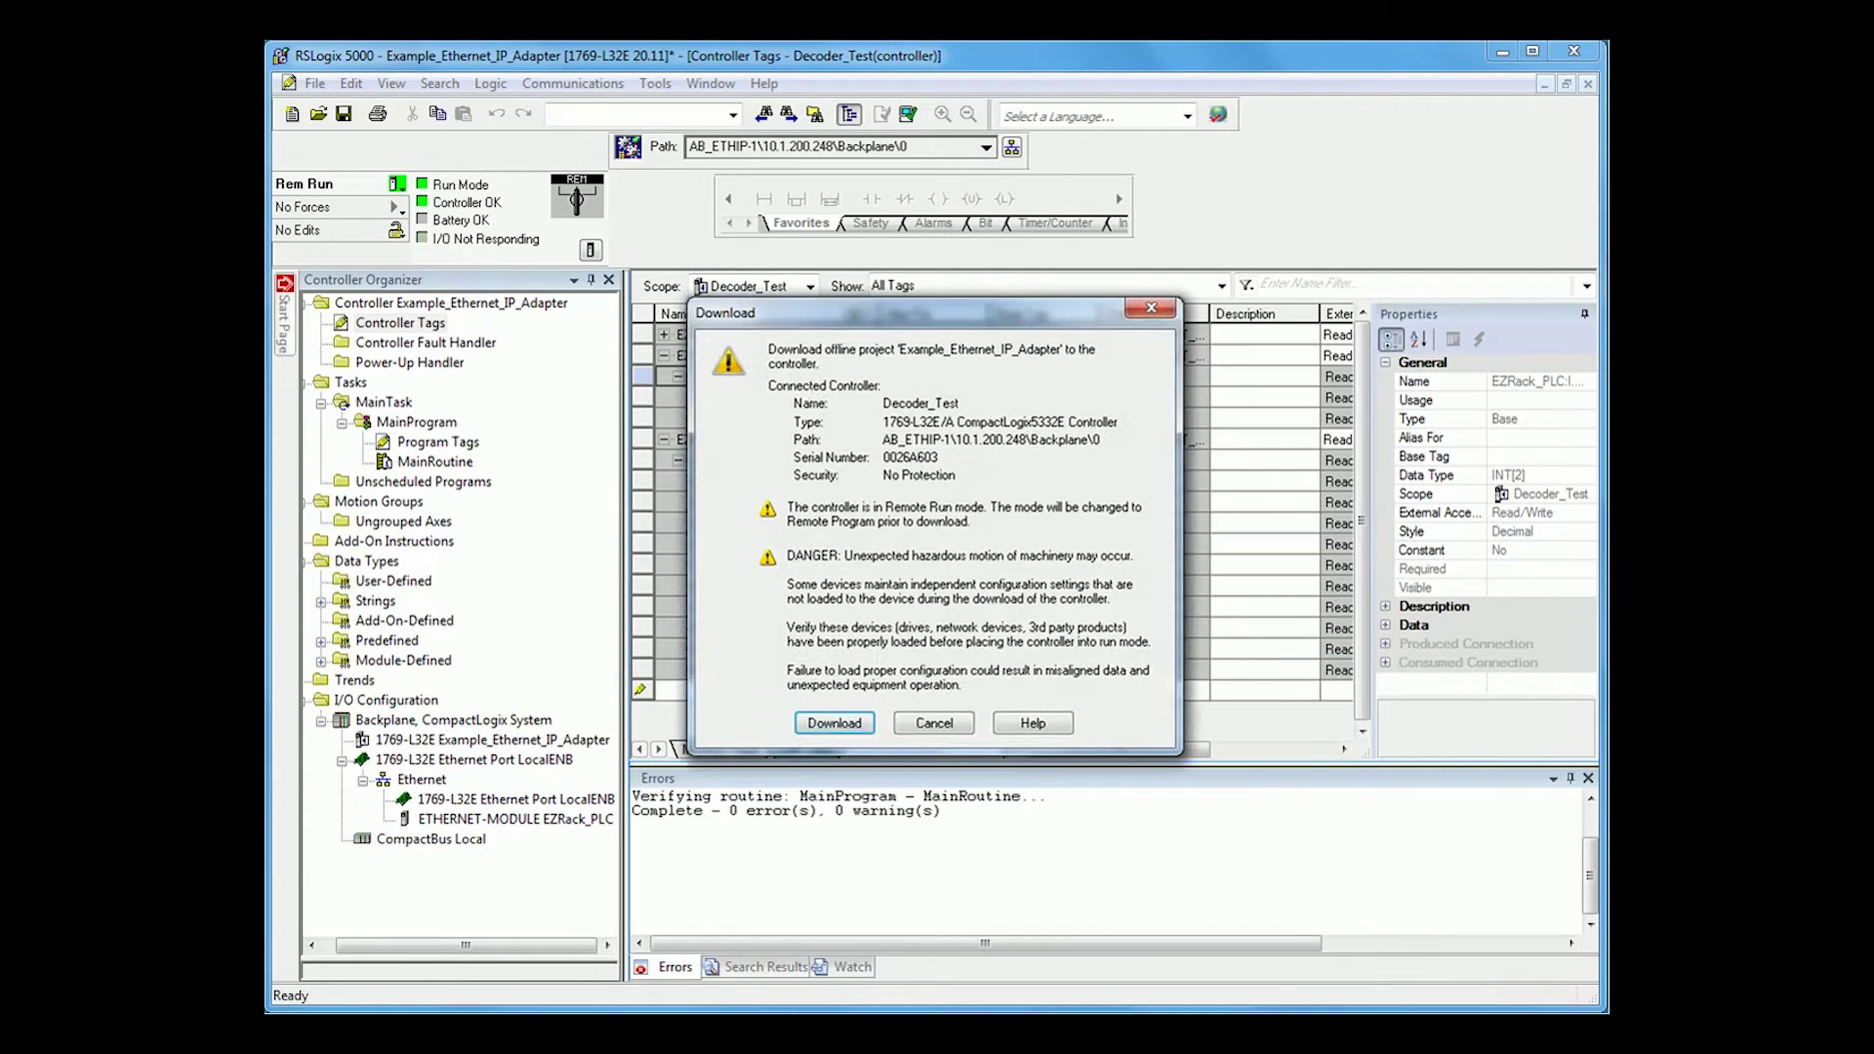
{"action": "key", "text": "Return"}
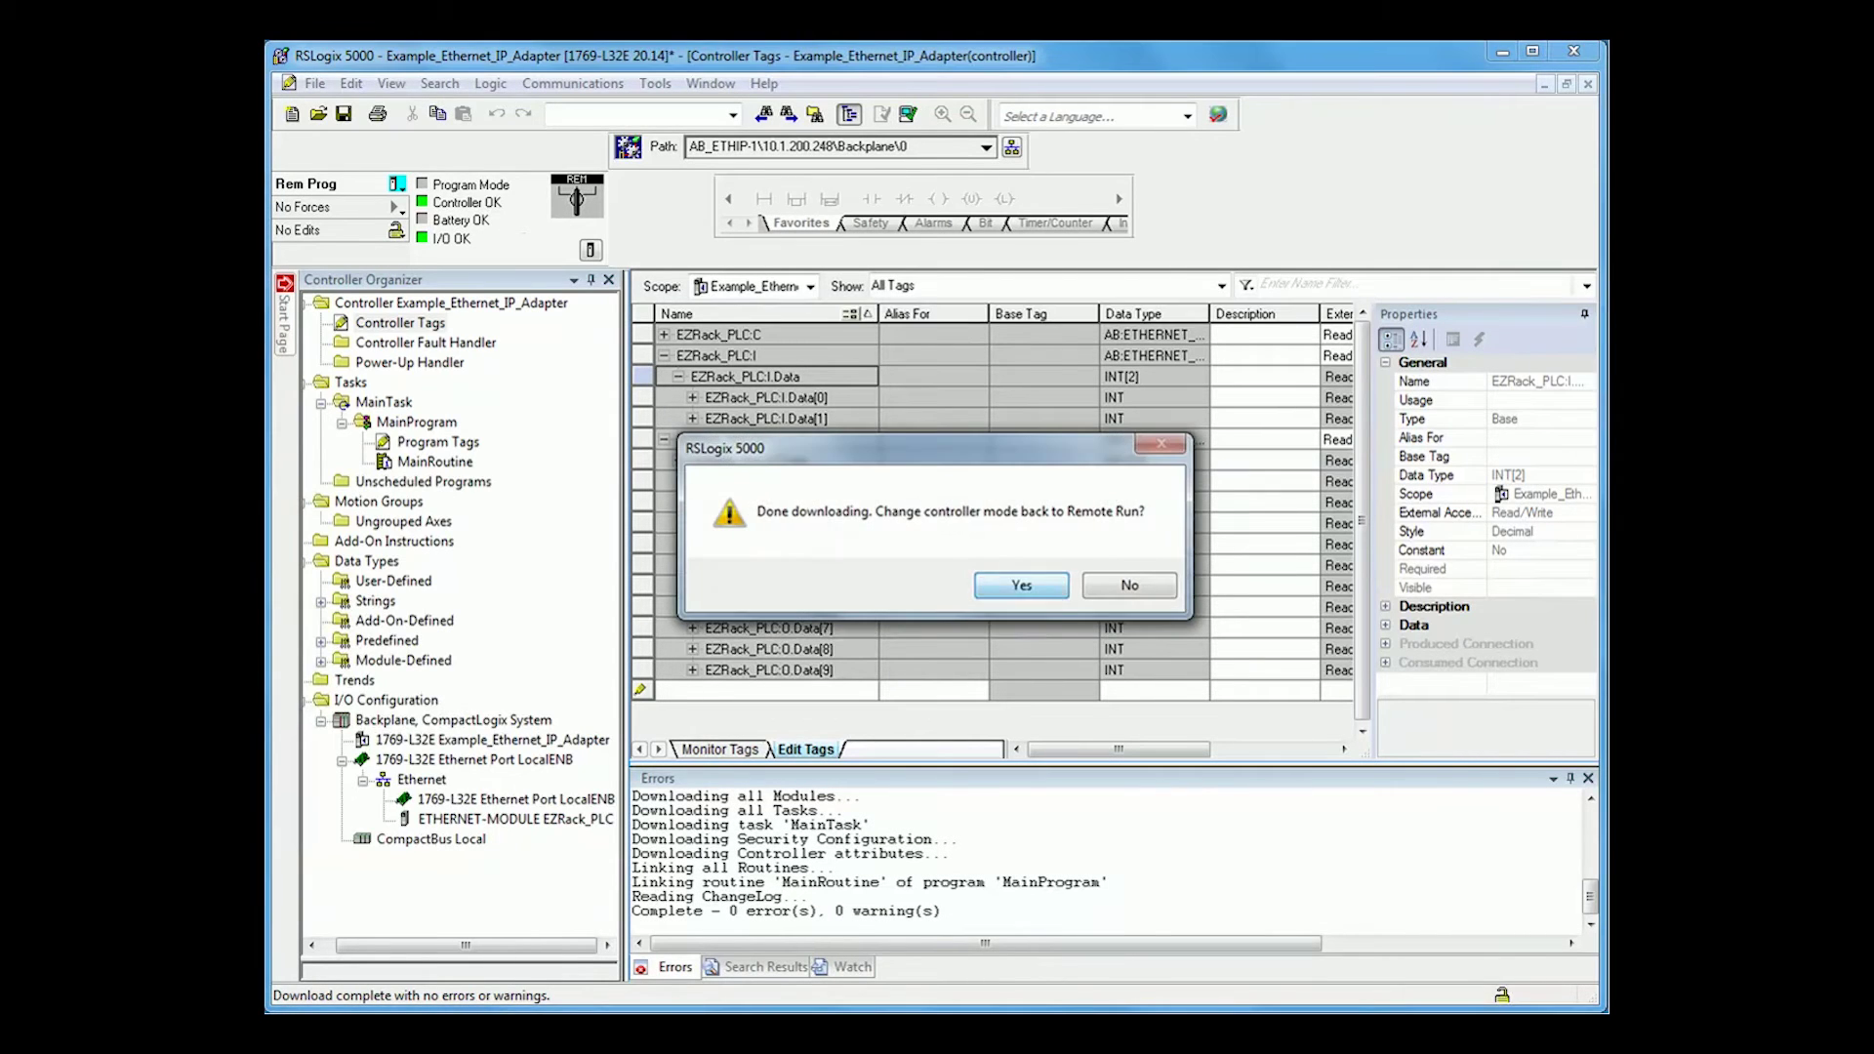
{"action": "left_click", "coordinate": [1022, 586]}
Step: Check that the EZRack_PLC module is running, then expand EZRack_PLC:O.Data[0] into its bits
{"action": "double_click", "coordinate": [507, 819]}
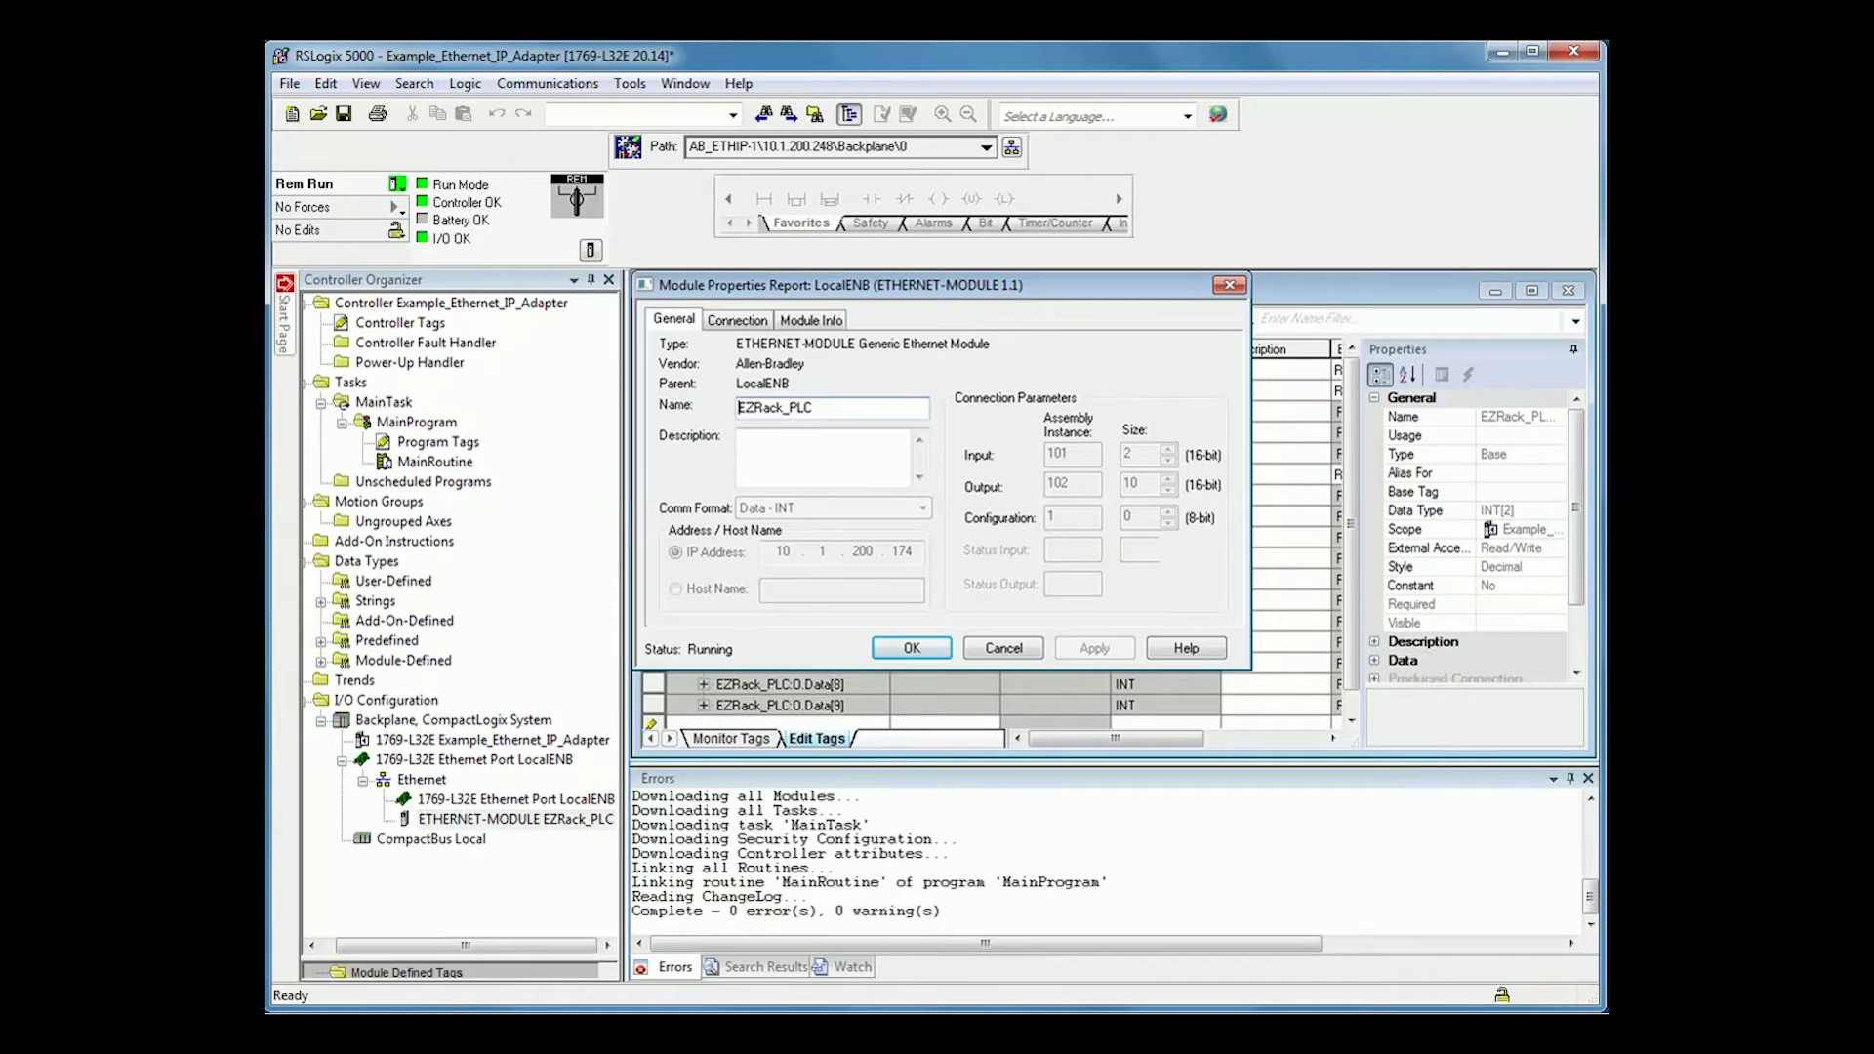
{"action": "left_click", "coordinate": [912, 649]}
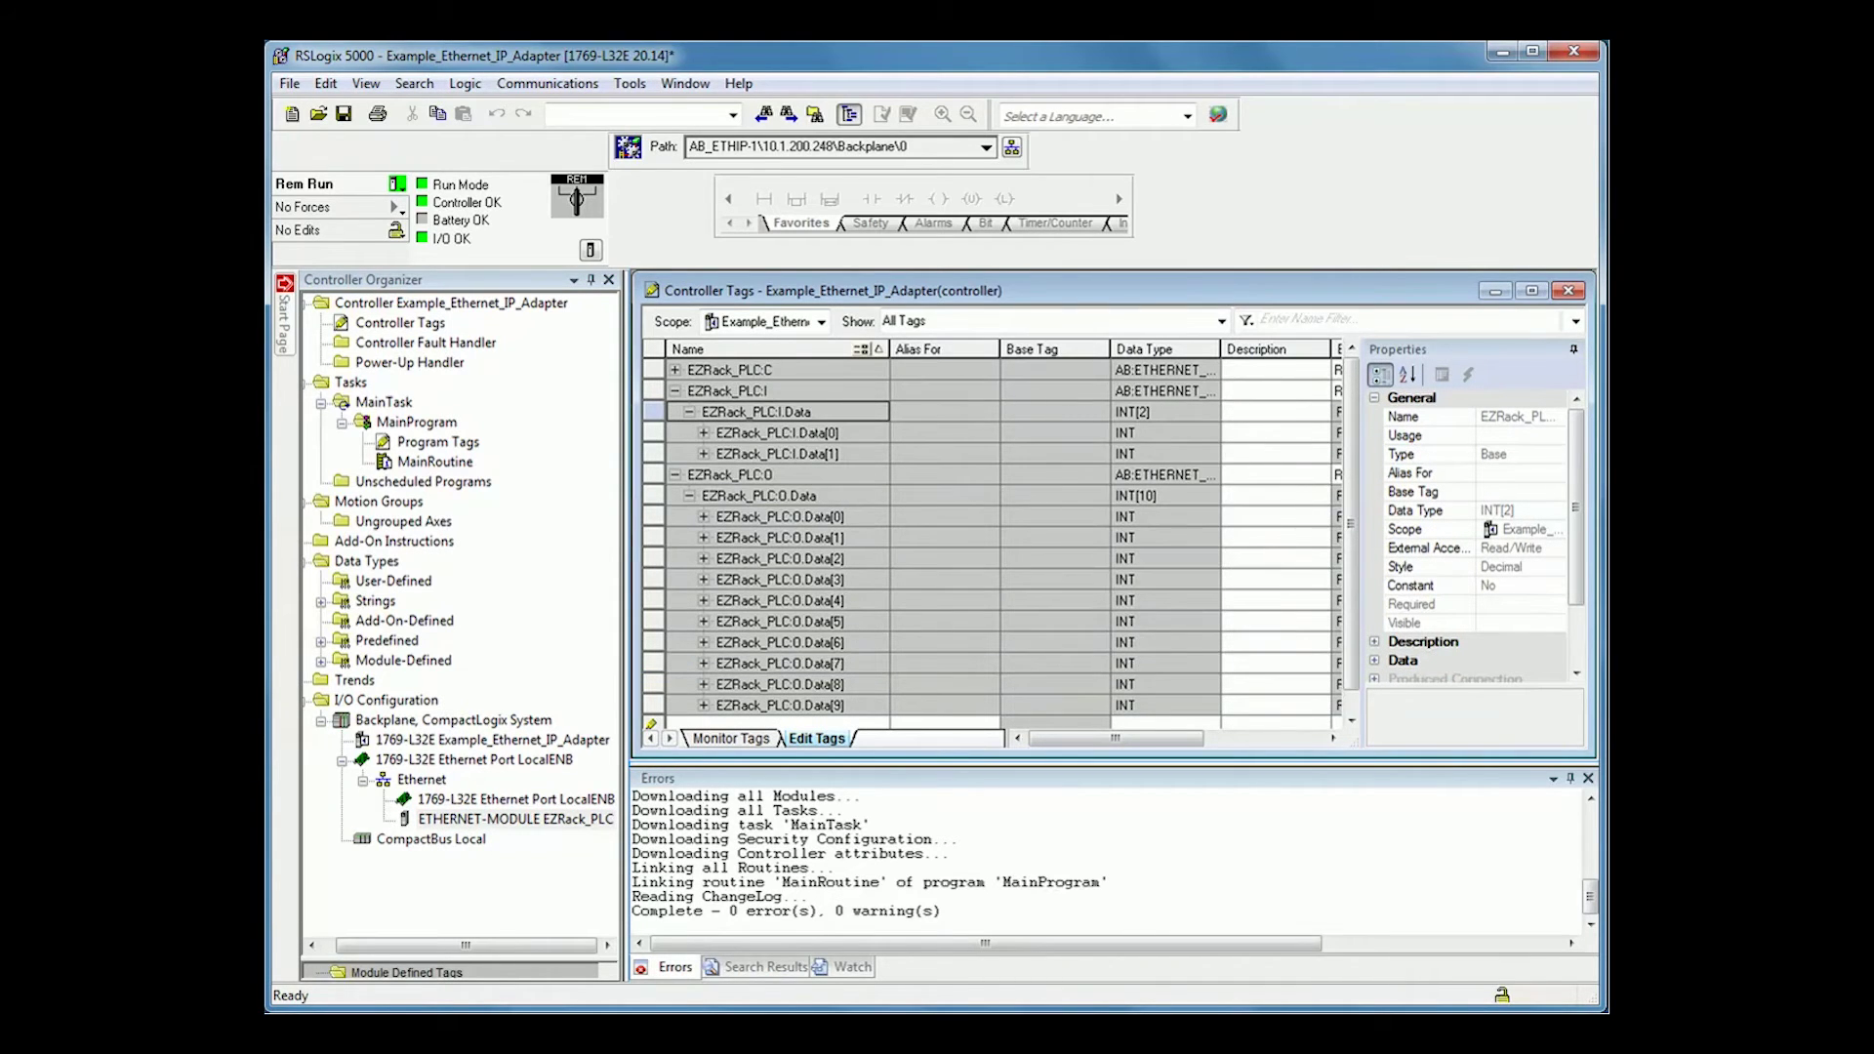
{"action": "left_click", "coordinate": [781, 516]}
{"action": "key", "text": "Right"}
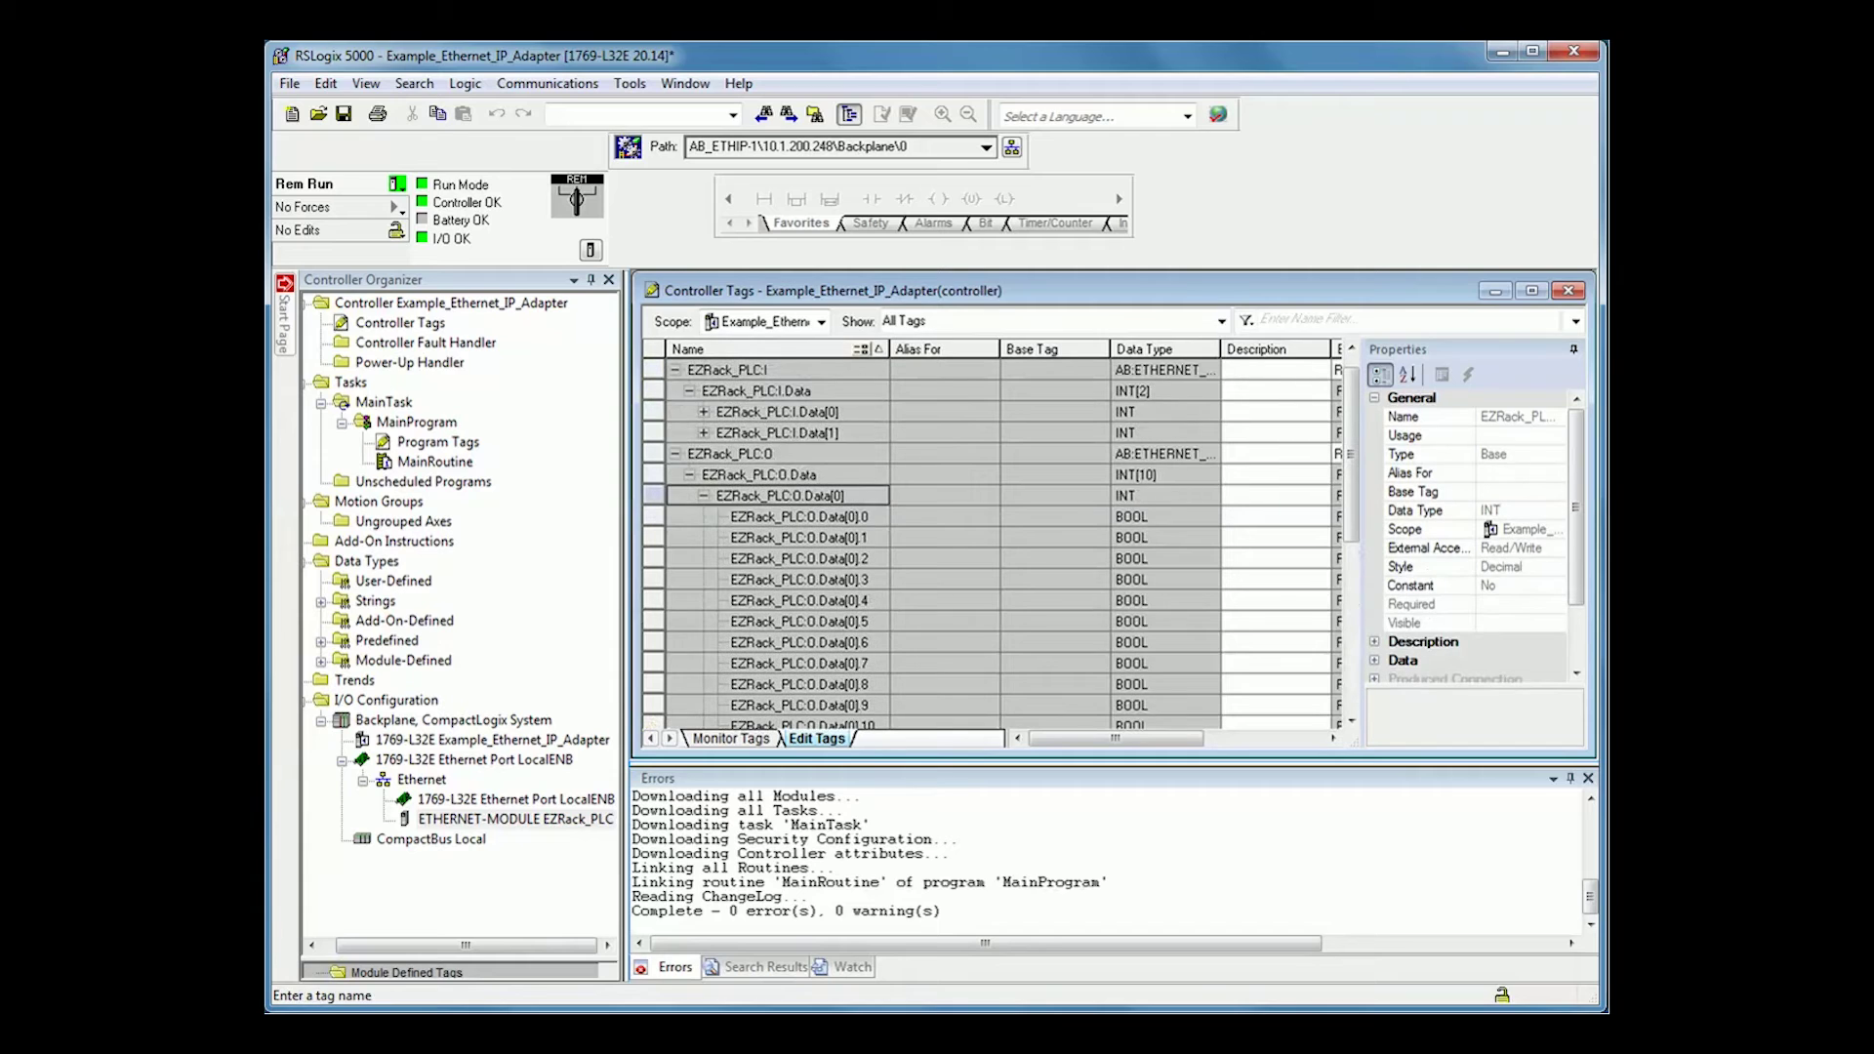
{"action": "left_click", "coordinate": [801, 724]}
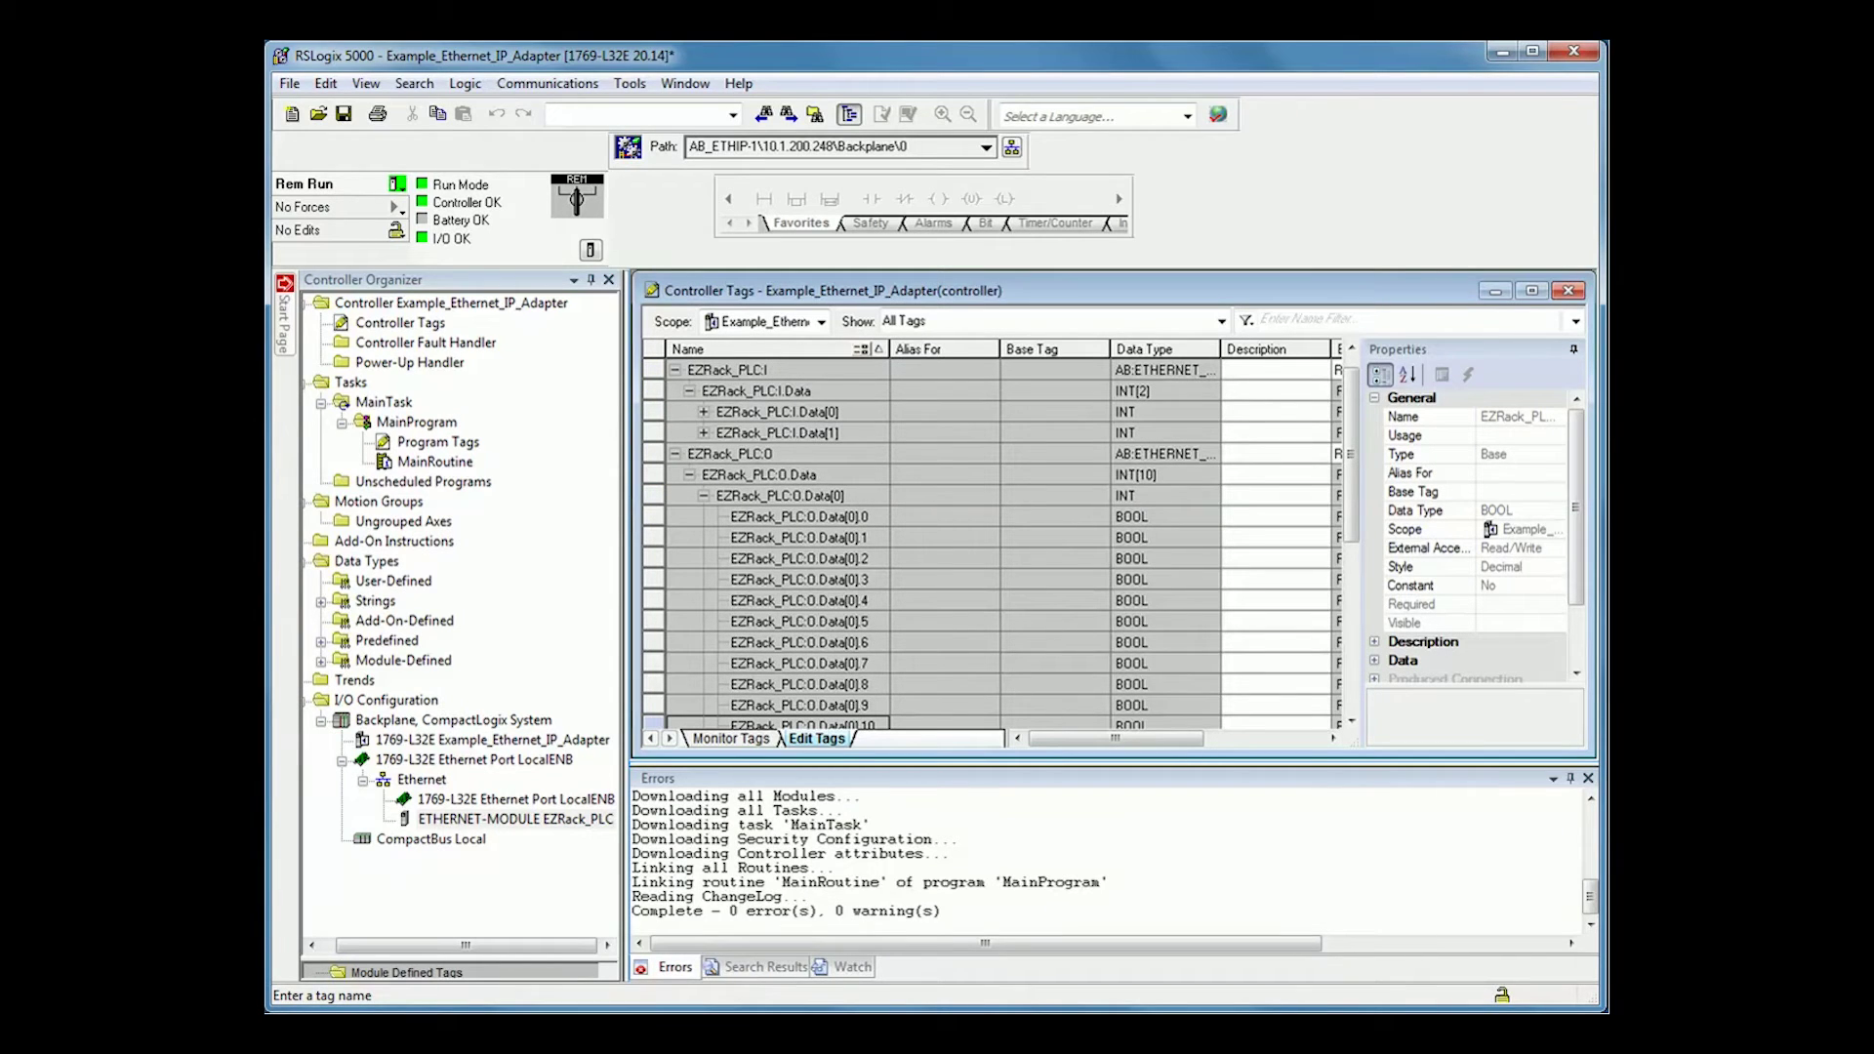
Step: In Monitor Tags, expand EZRack_PLC:I's INT[2] data into its two live words
{"action": "left_click", "coordinate": [731, 739]}
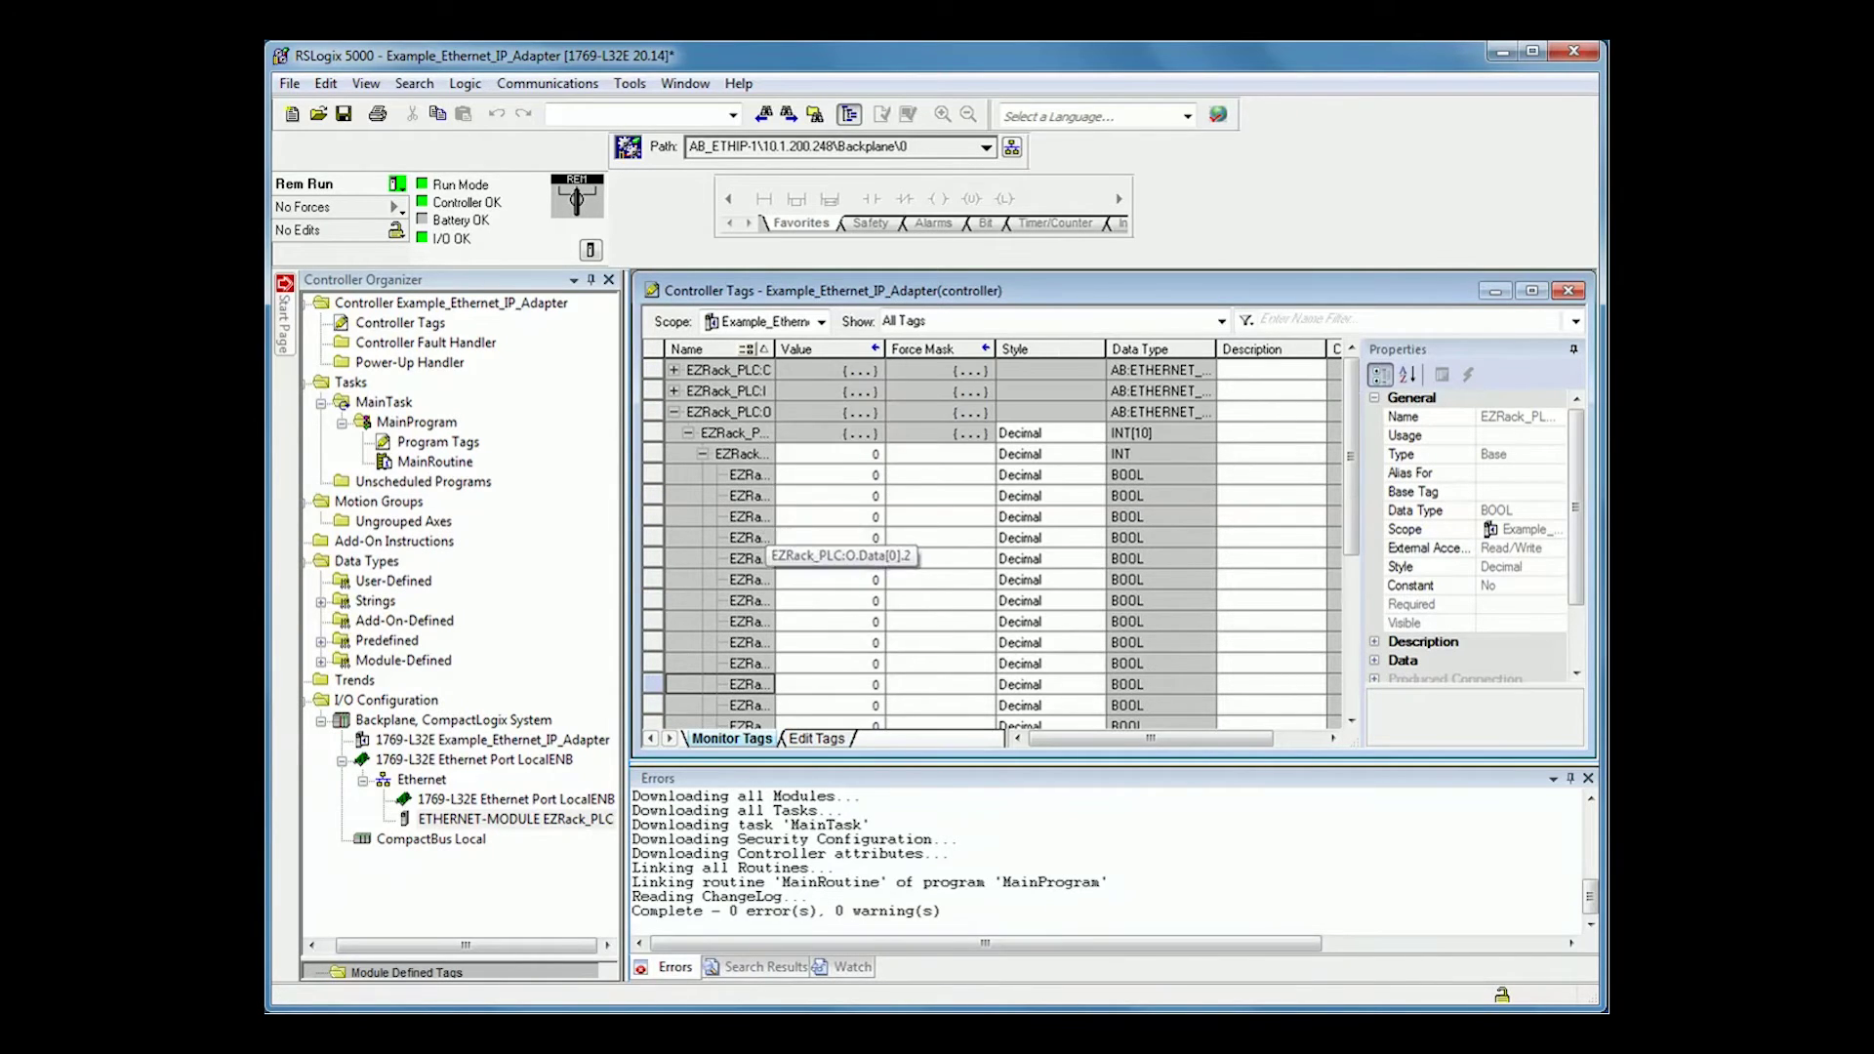
{"action": "left_click", "coordinate": [725, 391]}
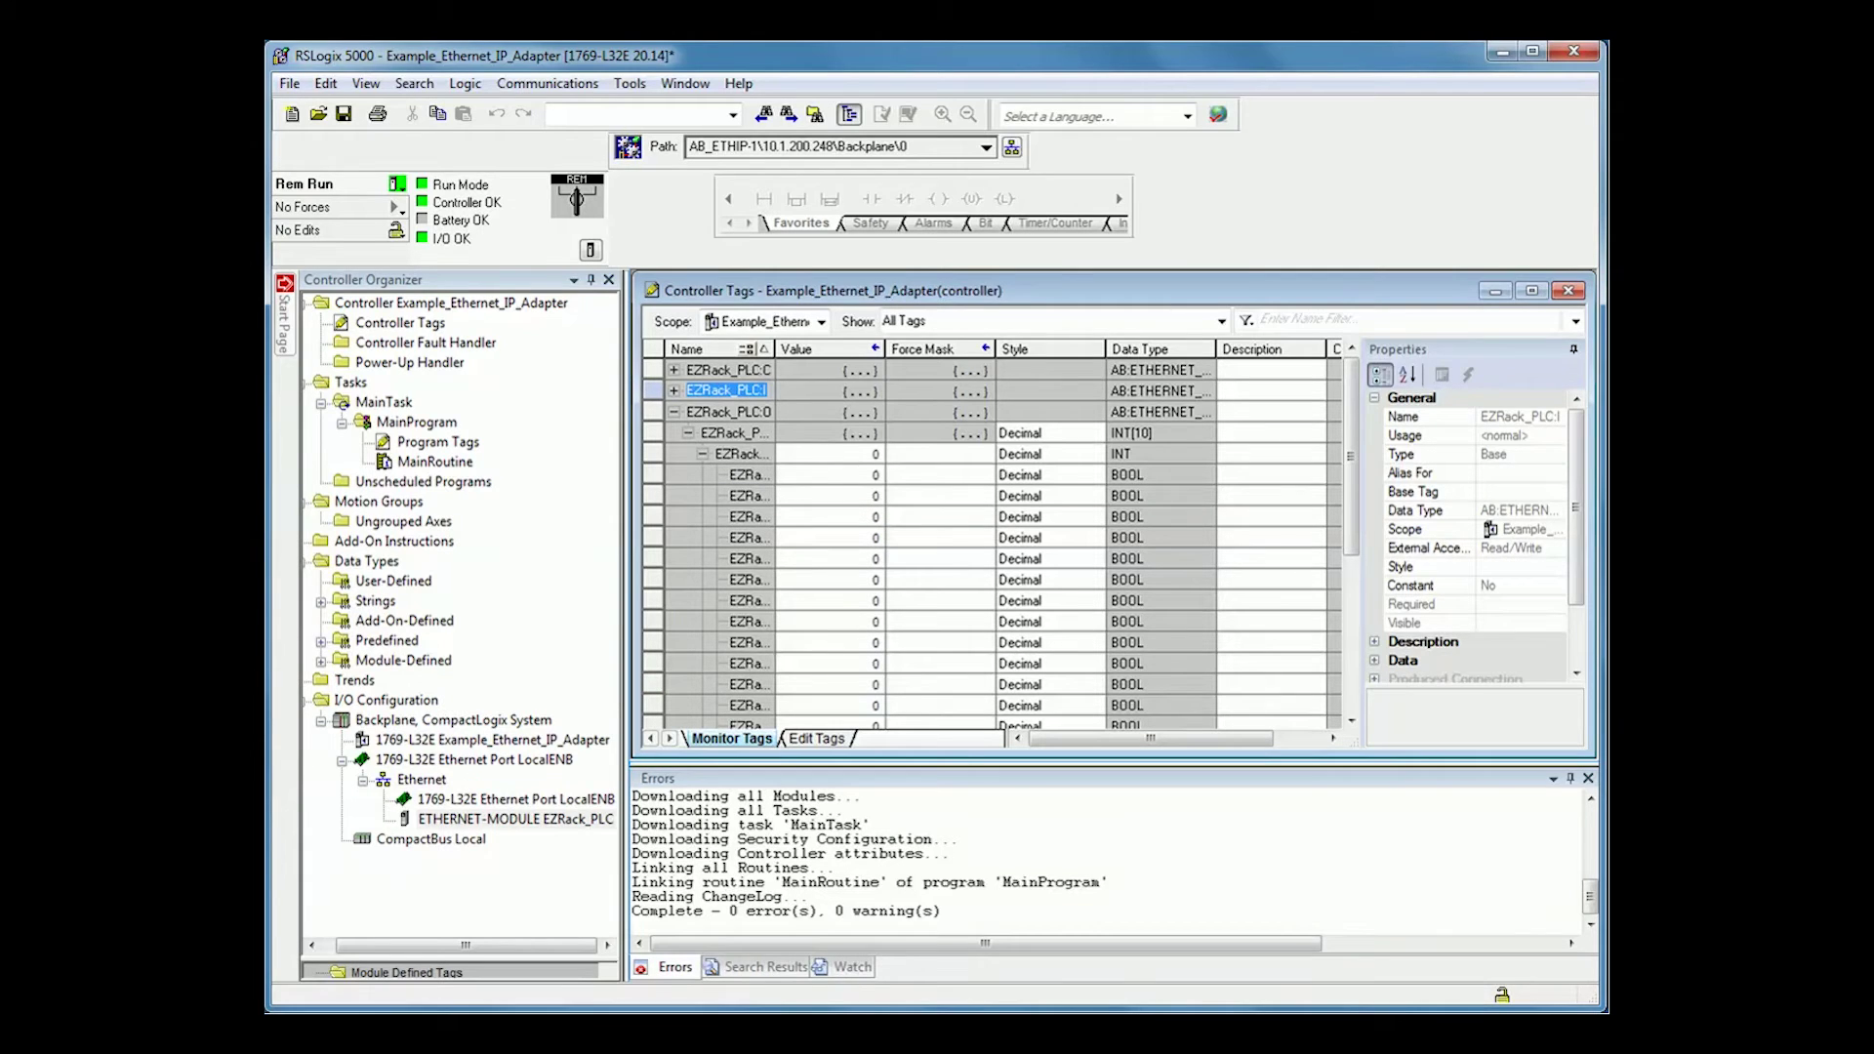
{"action": "key", "text": "Right"}
{"action": "key", "text": "Down"}
{"action": "key", "text": "Right"}
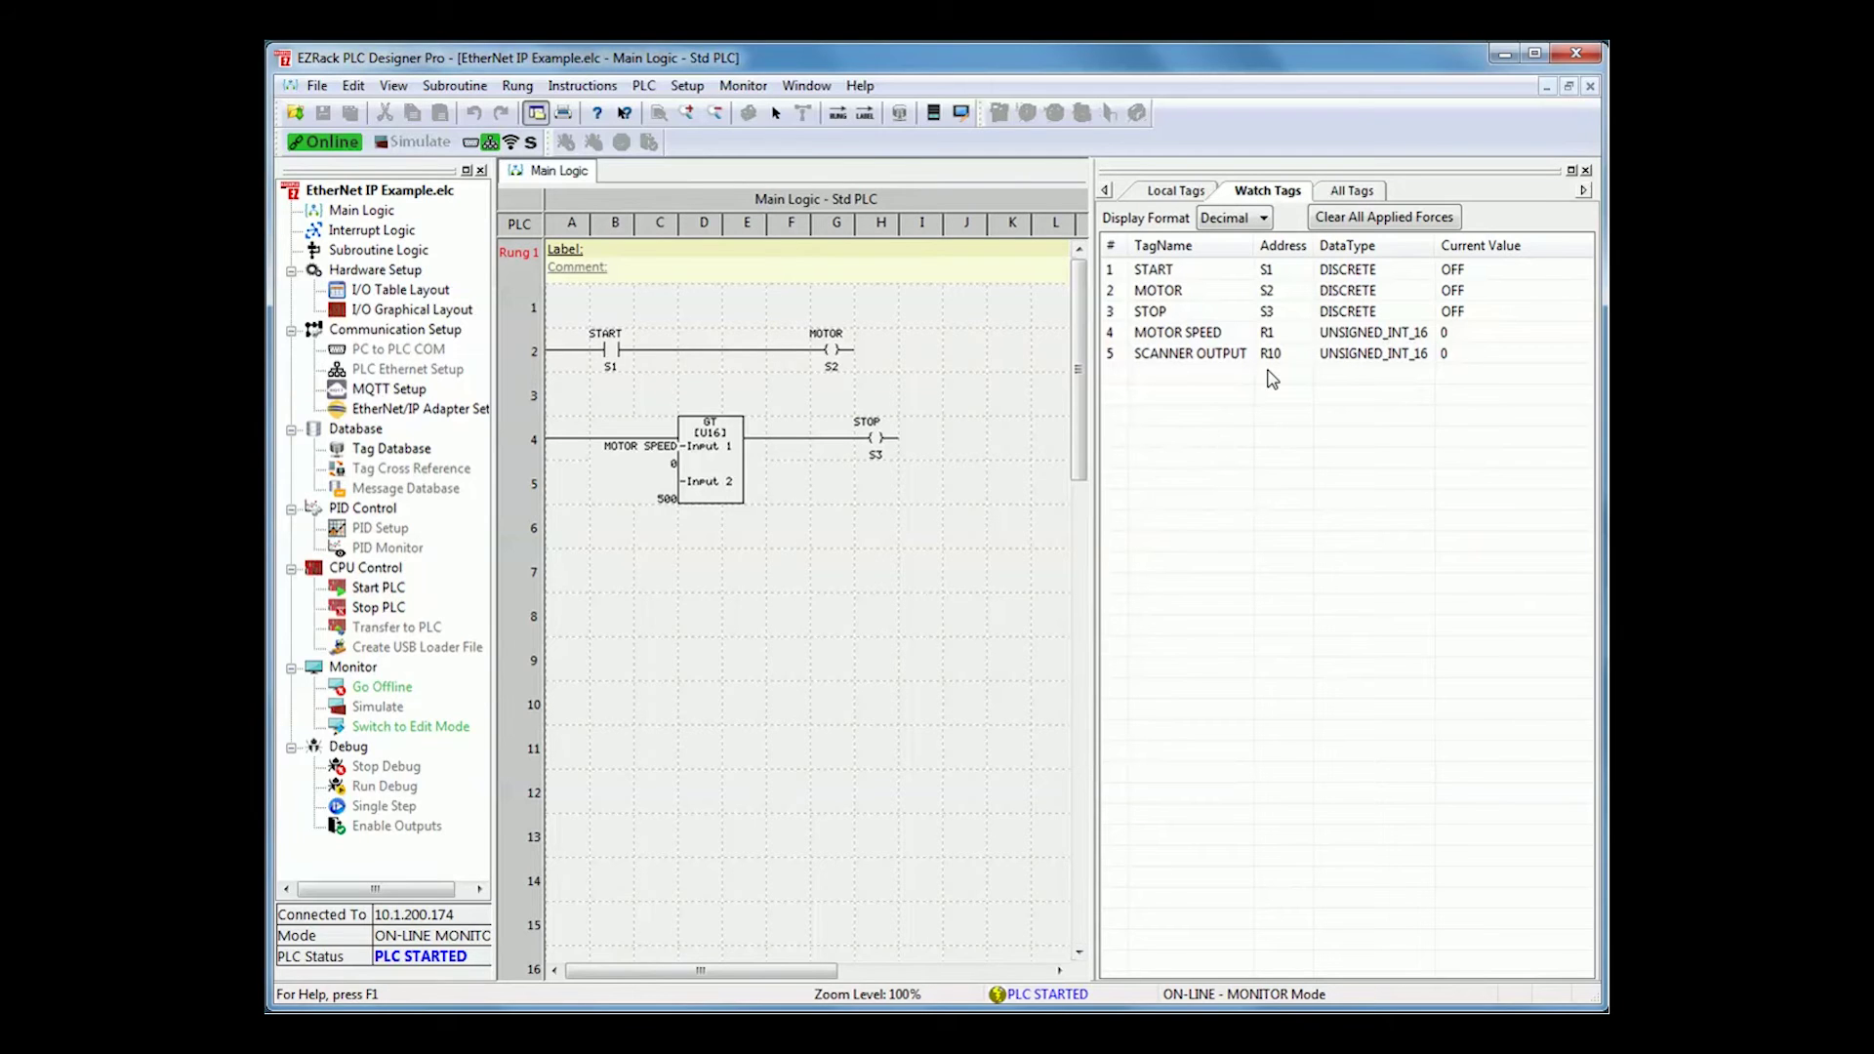
Step: Set MOTOR SPEED's current value to 300 in Watch Tags
{"action": "double_click", "coordinate": [1478, 336]}
{"action": "type", "text": "300"}
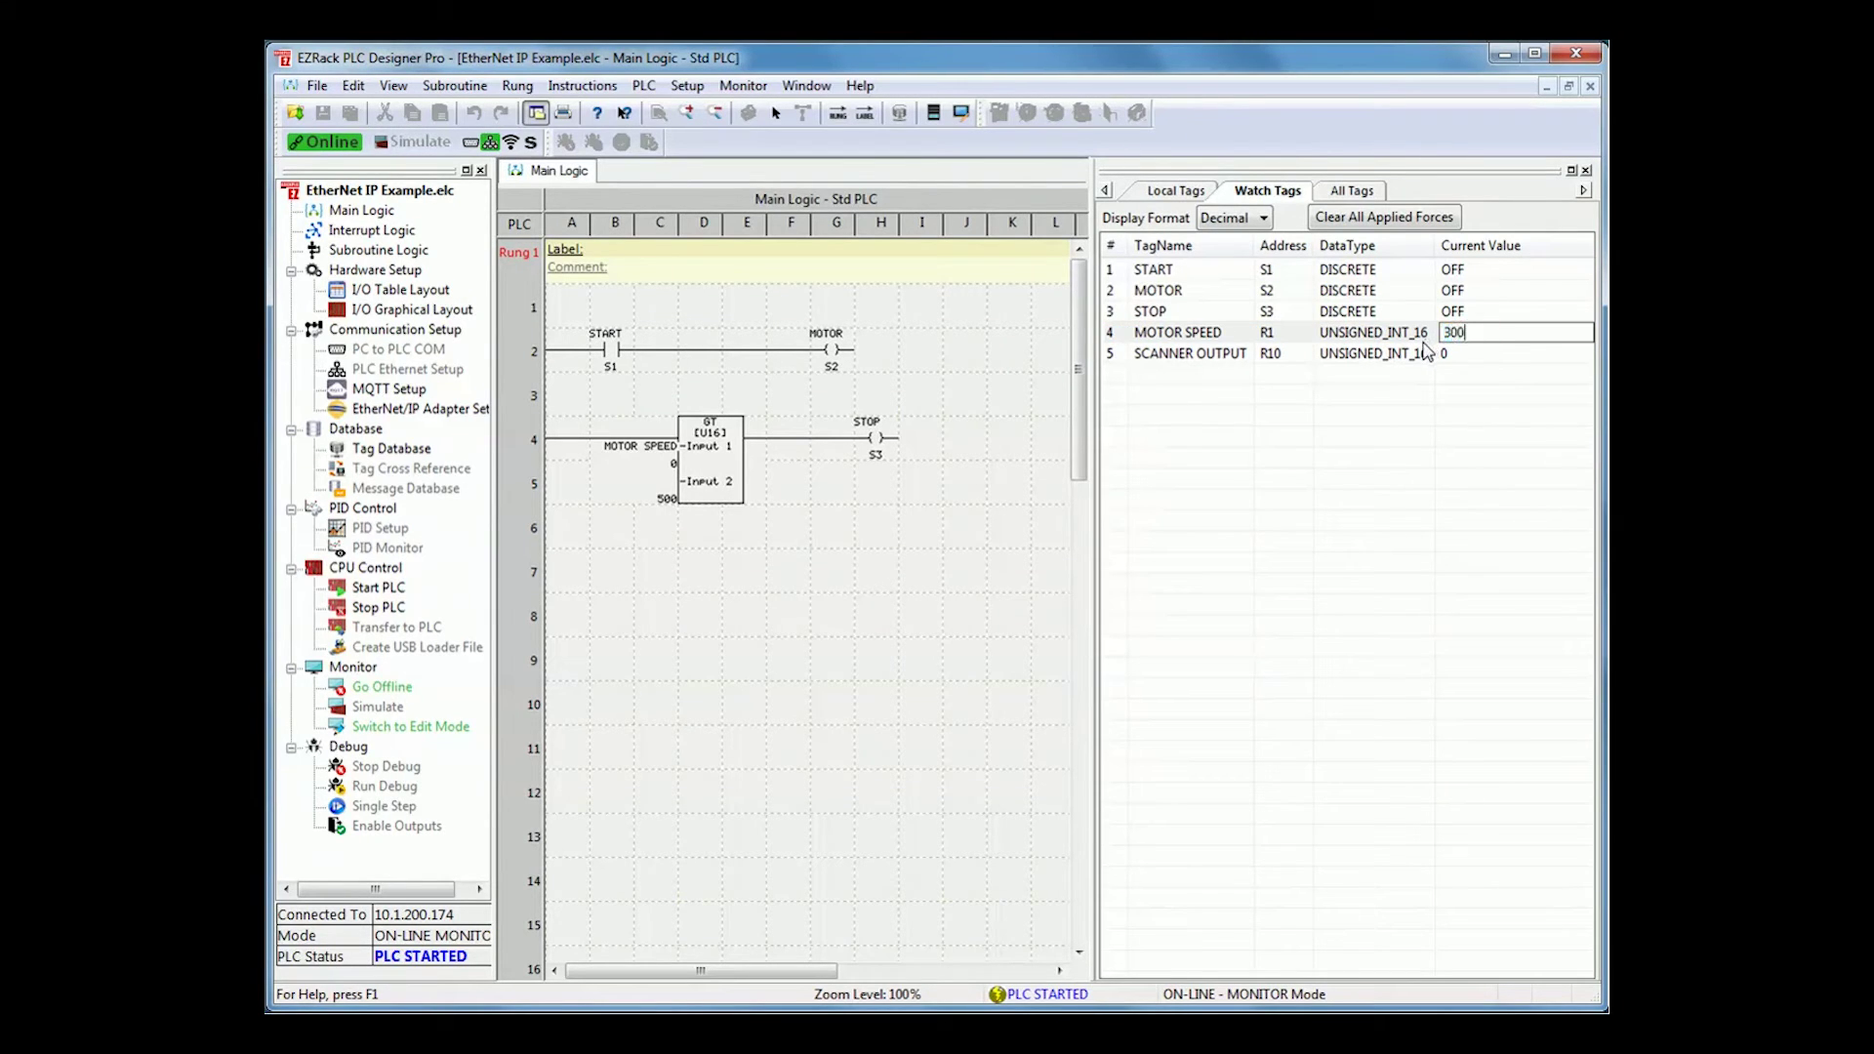
{"action": "key", "text": "Return"}
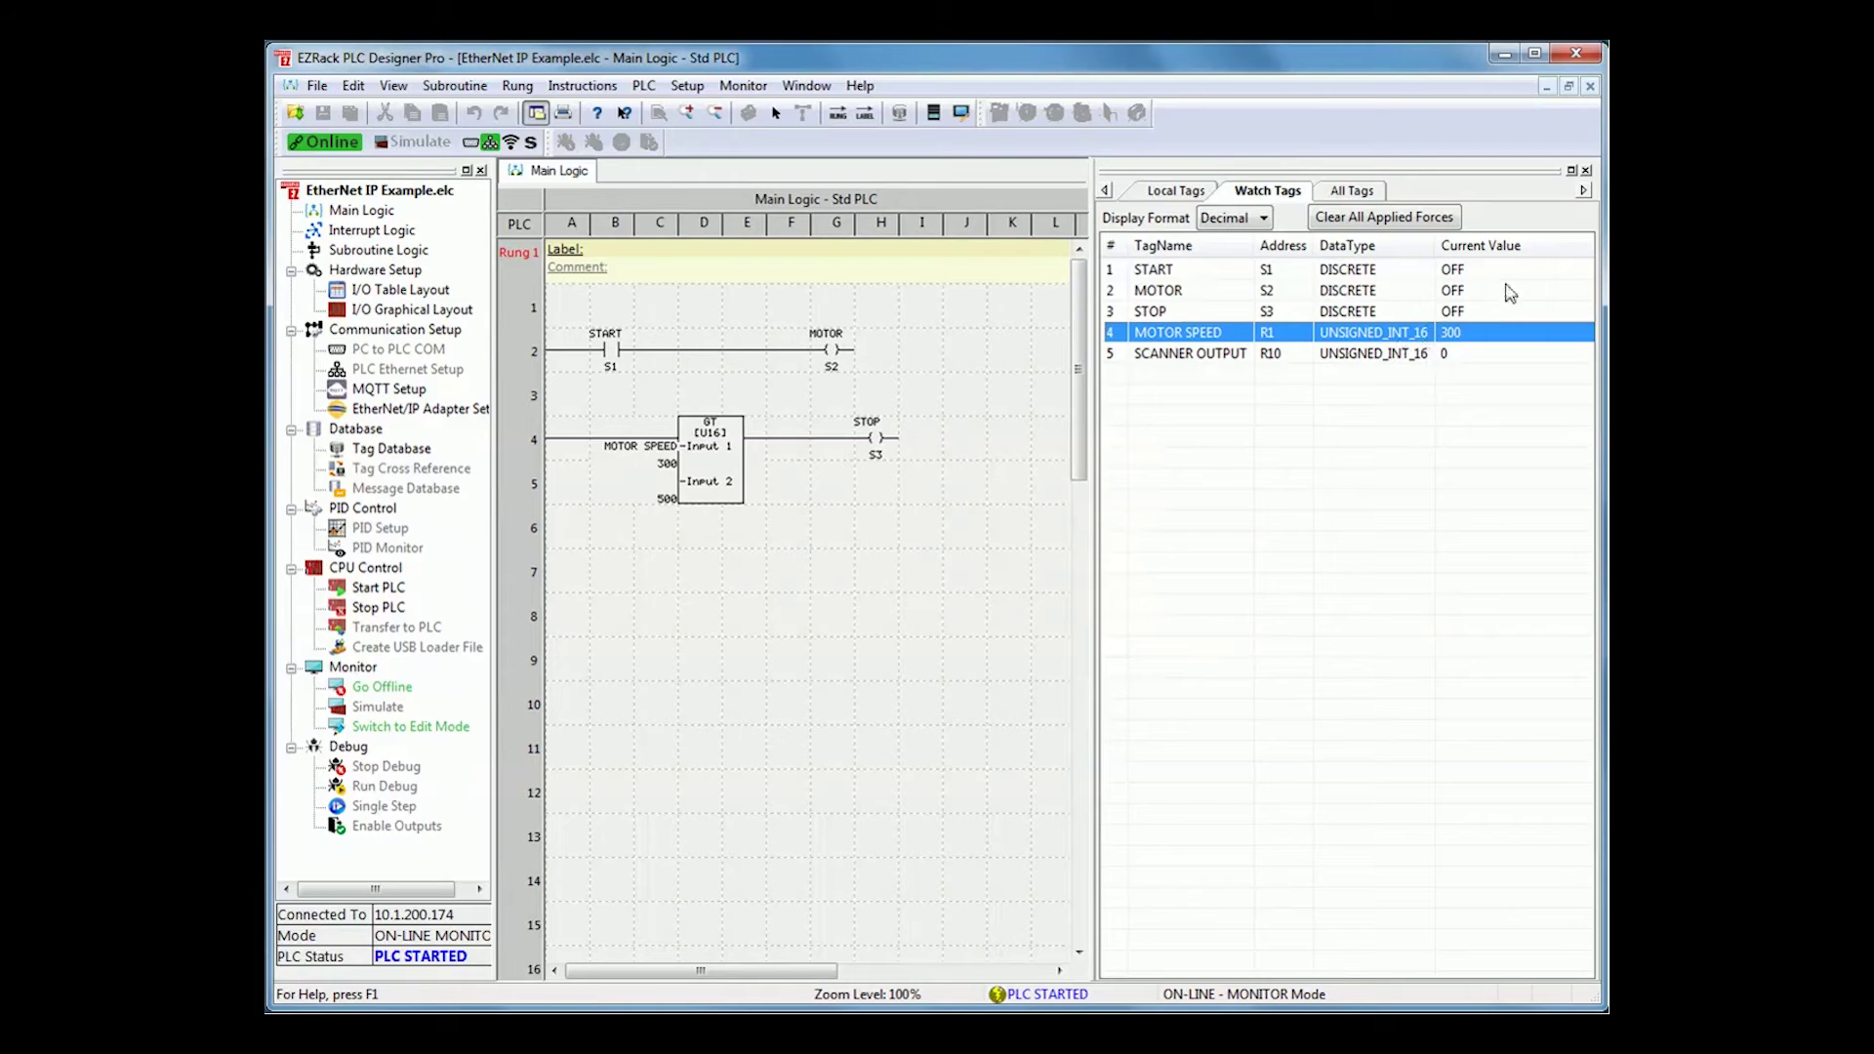
Step: Set START on so MOTOR switches on, then minimize EZRack PLC Designer Pro
{"action": "right_click", "coordinate": [1501, 276]}
{"action": "left_click", "coordinate": [1554, 285]}
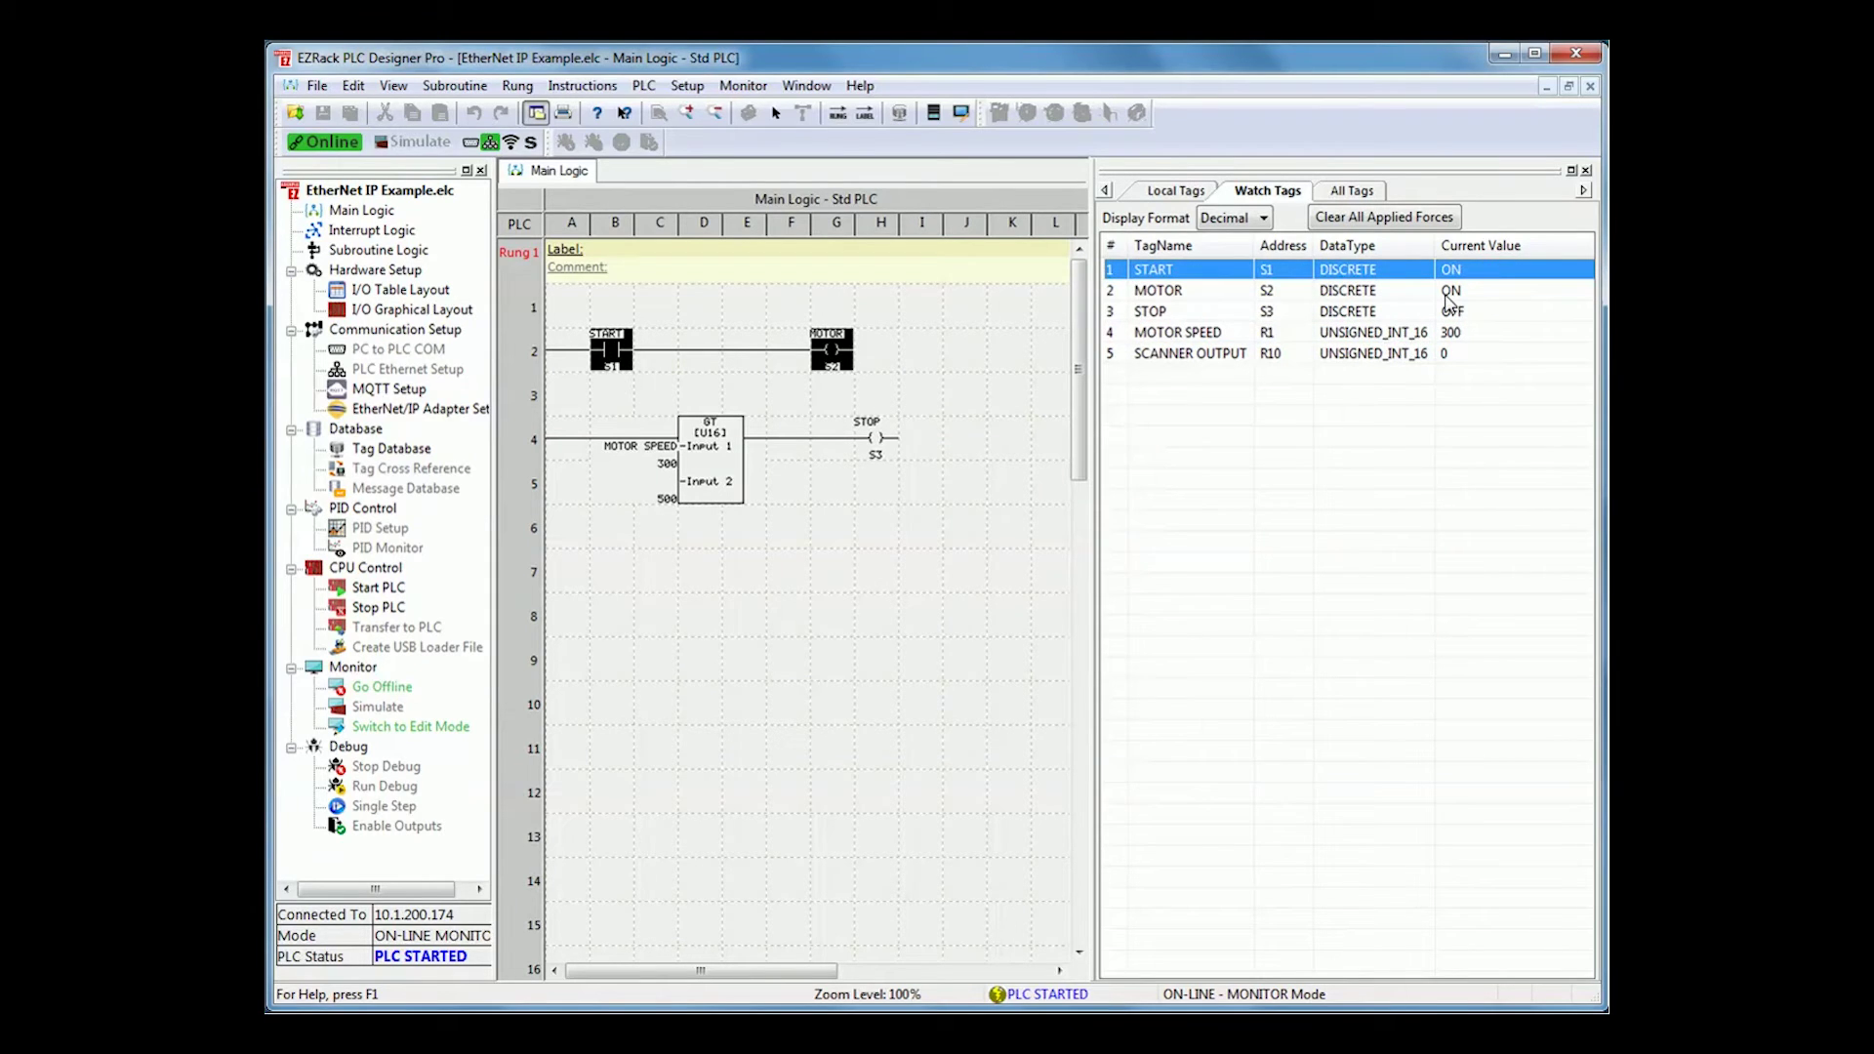
{"action": "left_click", "coordinate": [1504, 55]}
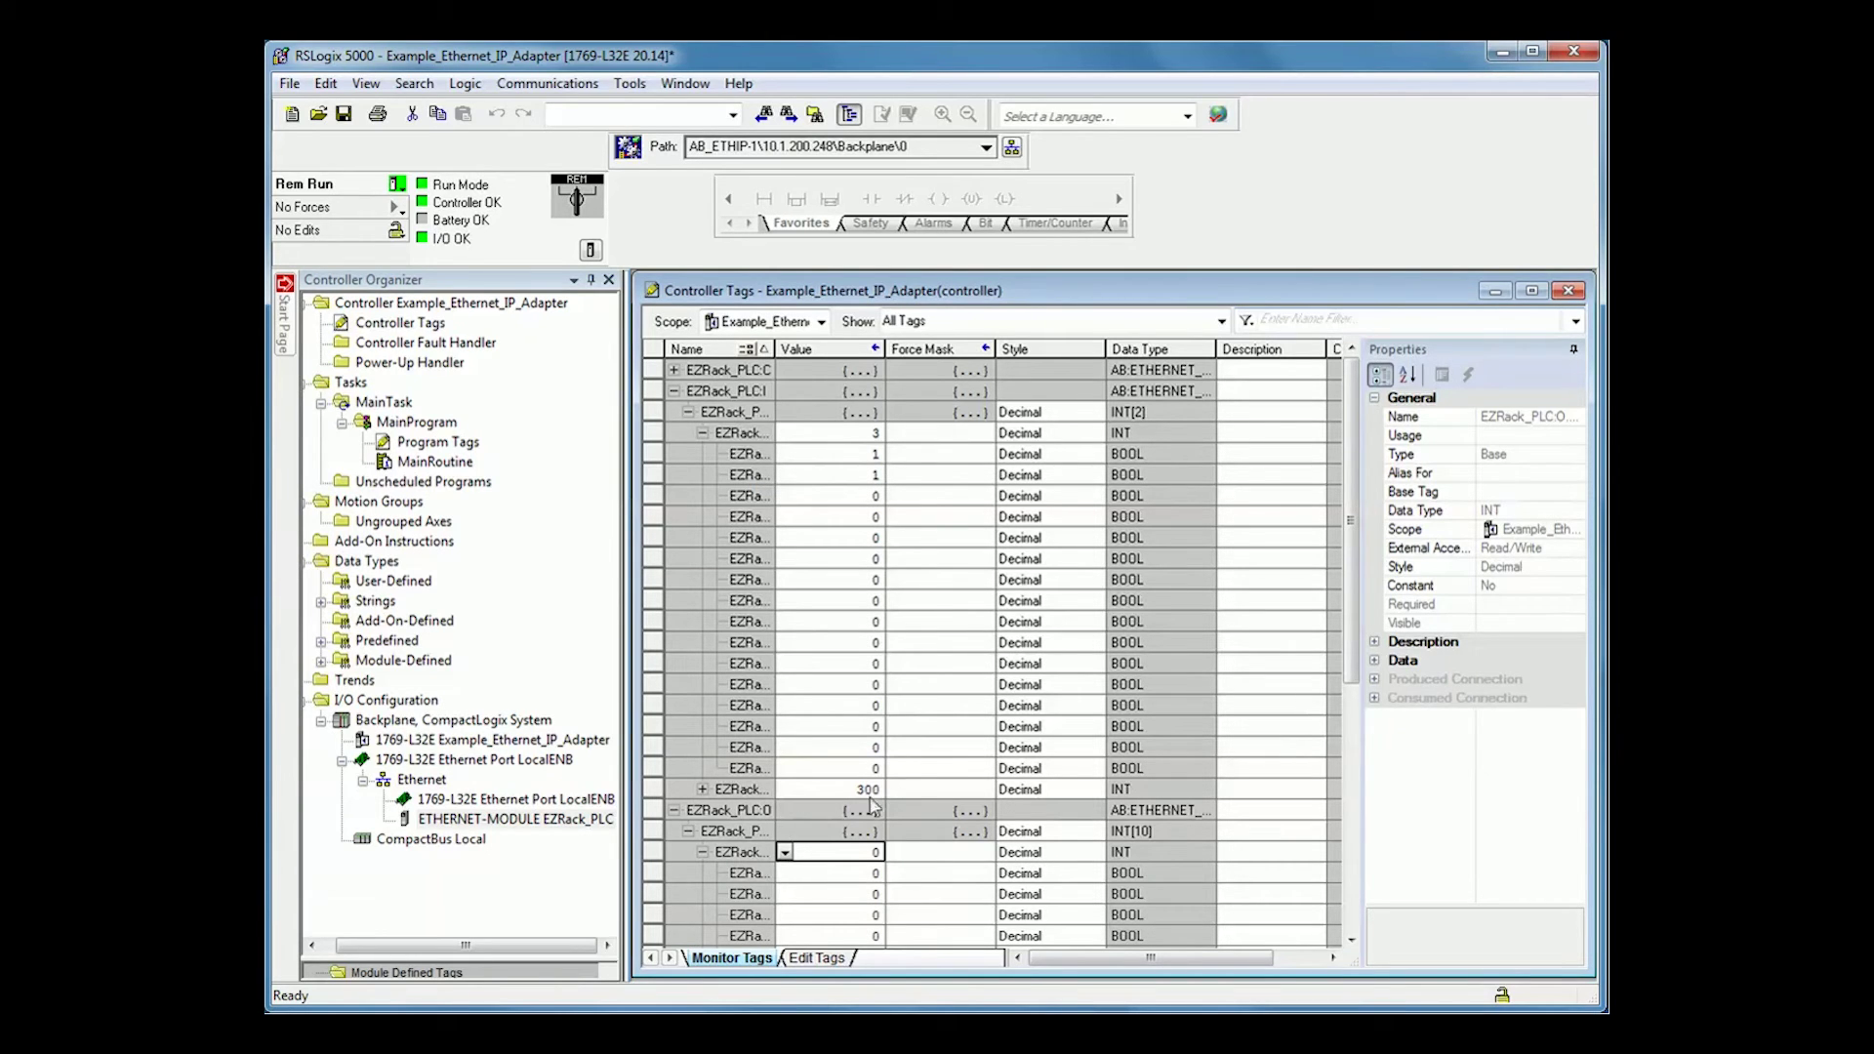
Step: Write 500 to EZRack_PLC:O.Data[0], then switch to EZRack PLC Designer Pro
{"action": "left_click", "coordinate": [859, 852]}
{"action": "type", "text": "500"}
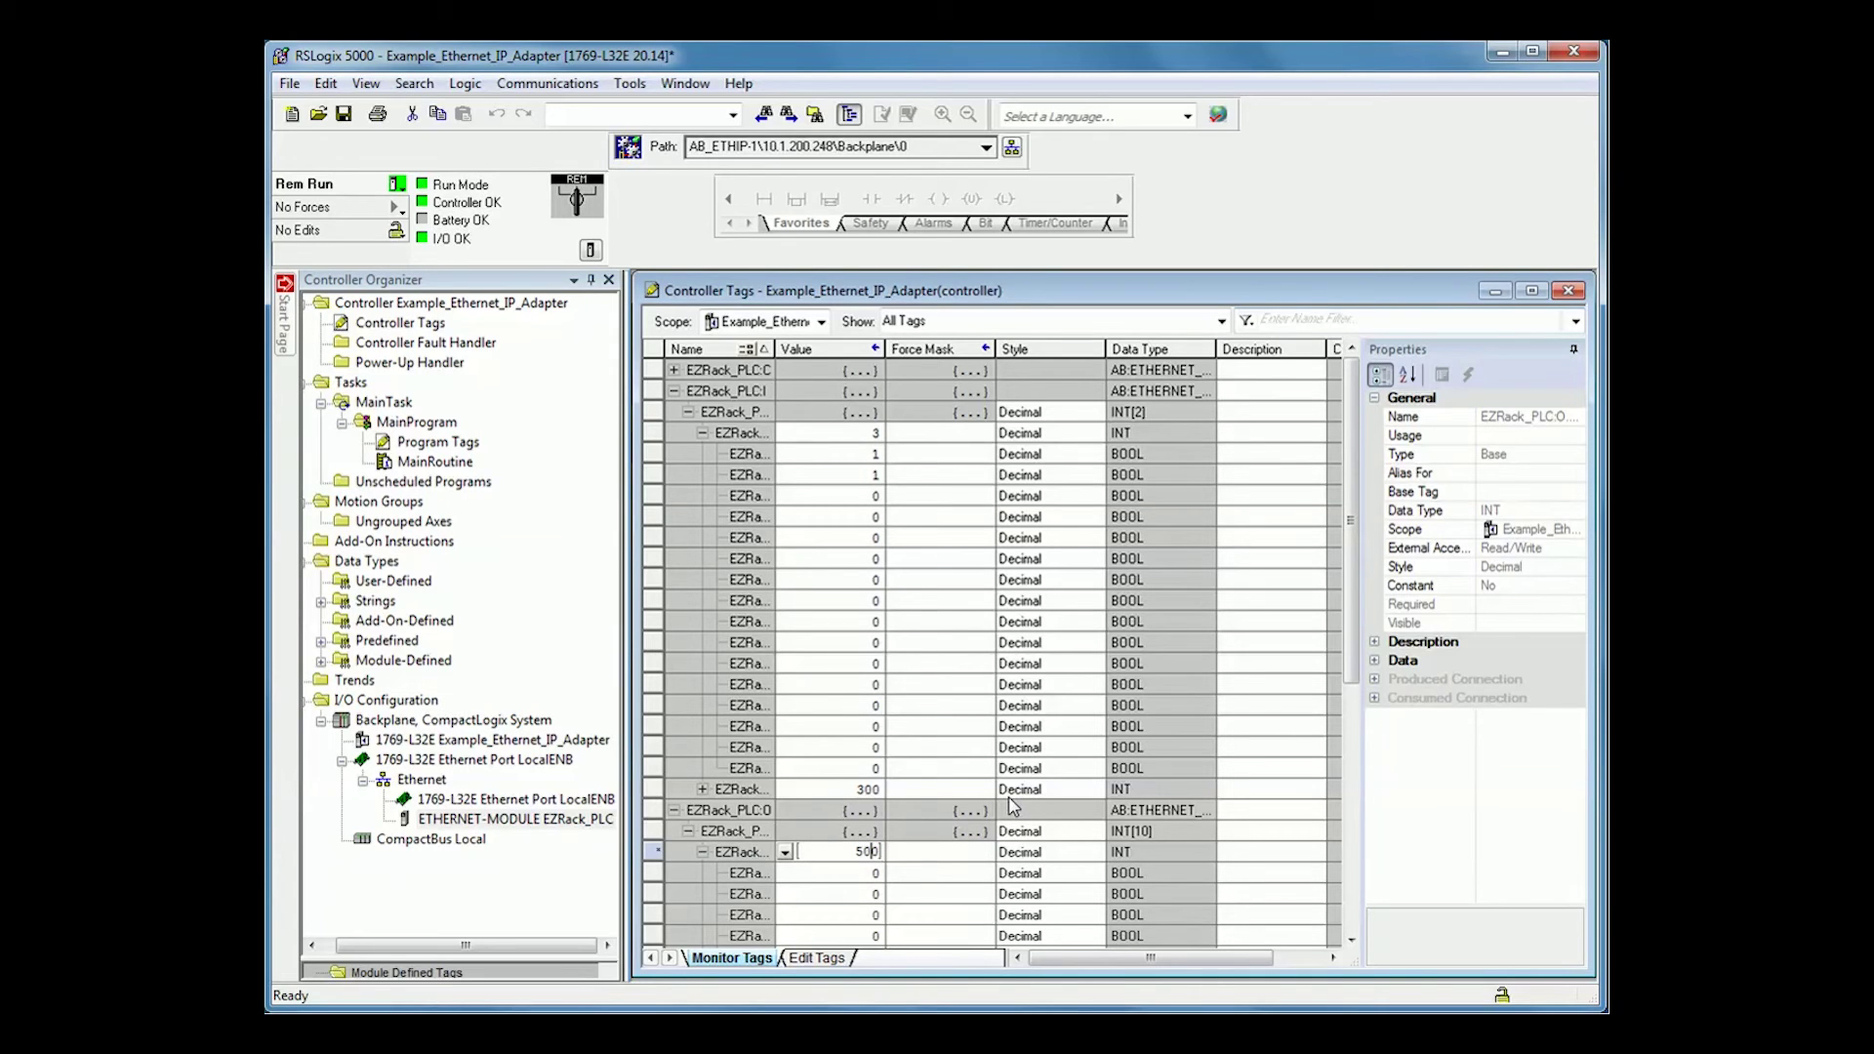
{"action": "key", "text": "Return"}
{"action": "key", "text": "alt+Tab"}
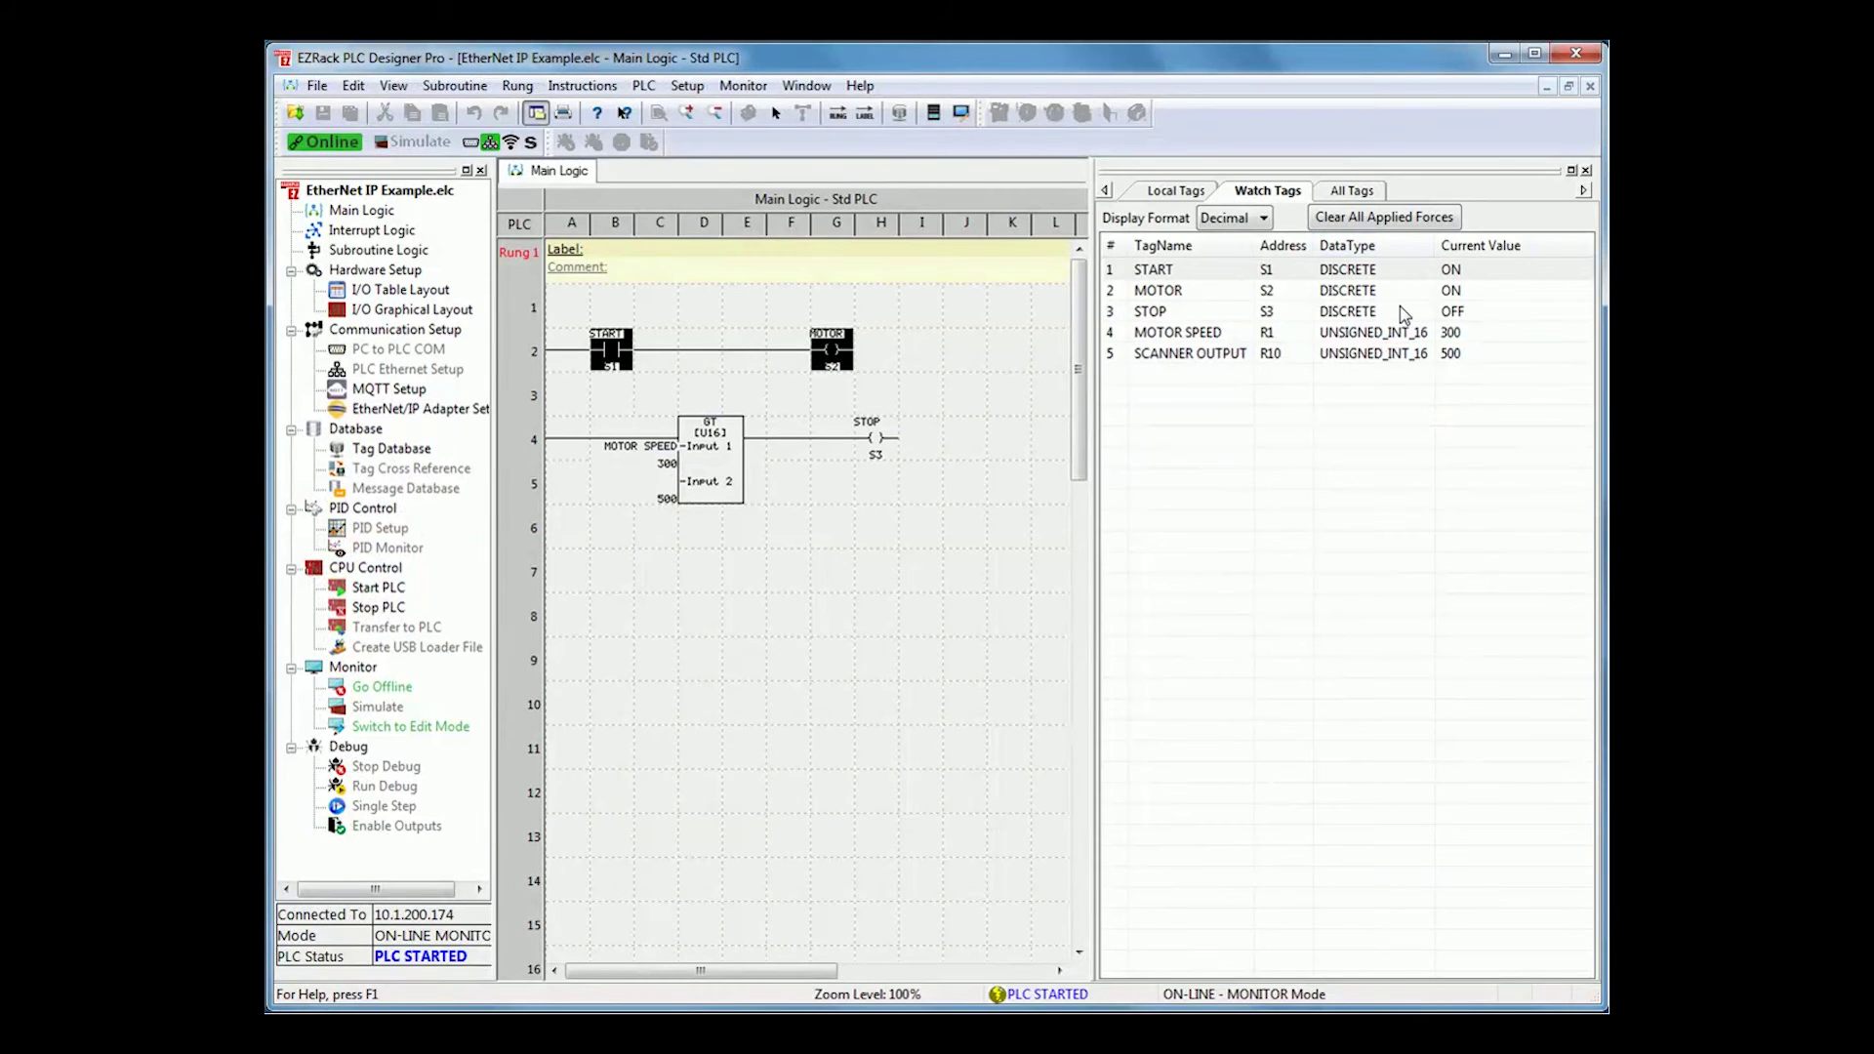
Step: Select the SCANNER OUTPUT watch tag to confirm it reads 500
{"action": "left_click", "coordinate": [1216, 354]}
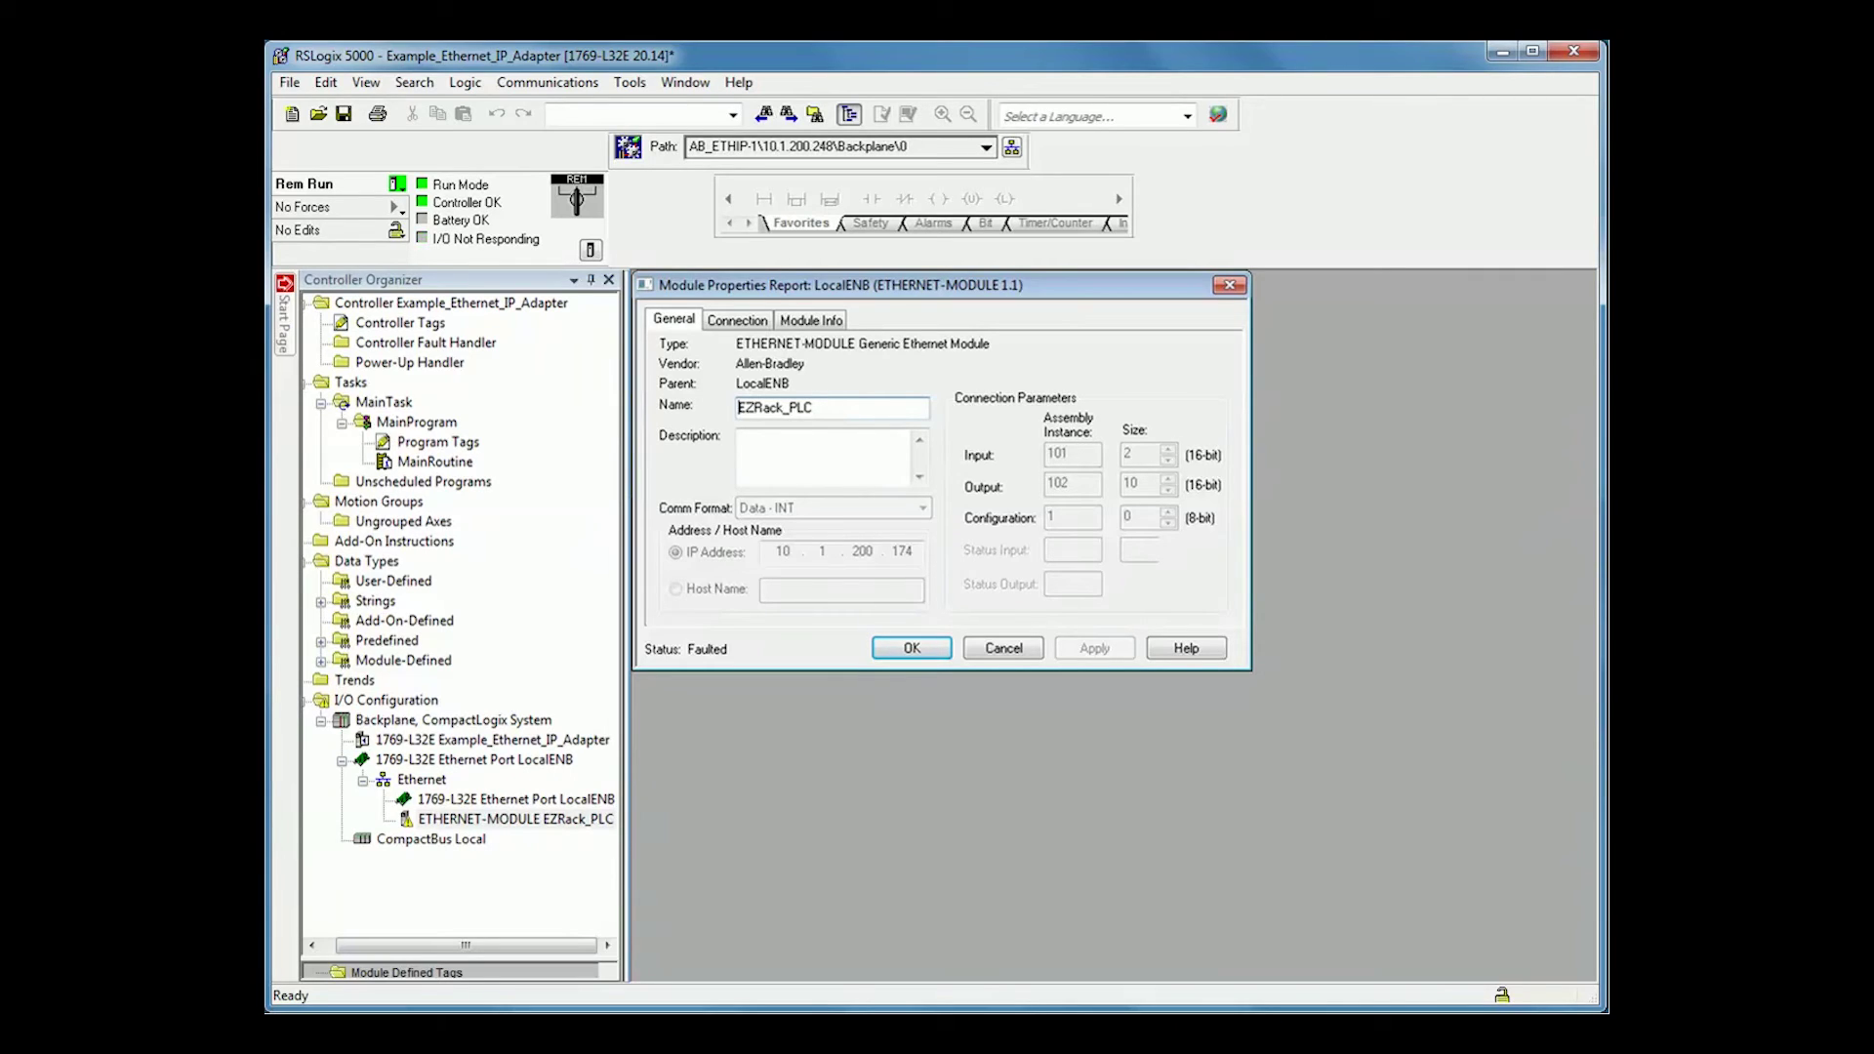
Step: Read the EZRack_PLC connection fault (invalid segment type), then return to the General tab
{"action": "key", "text": "ctrl+Tab"}
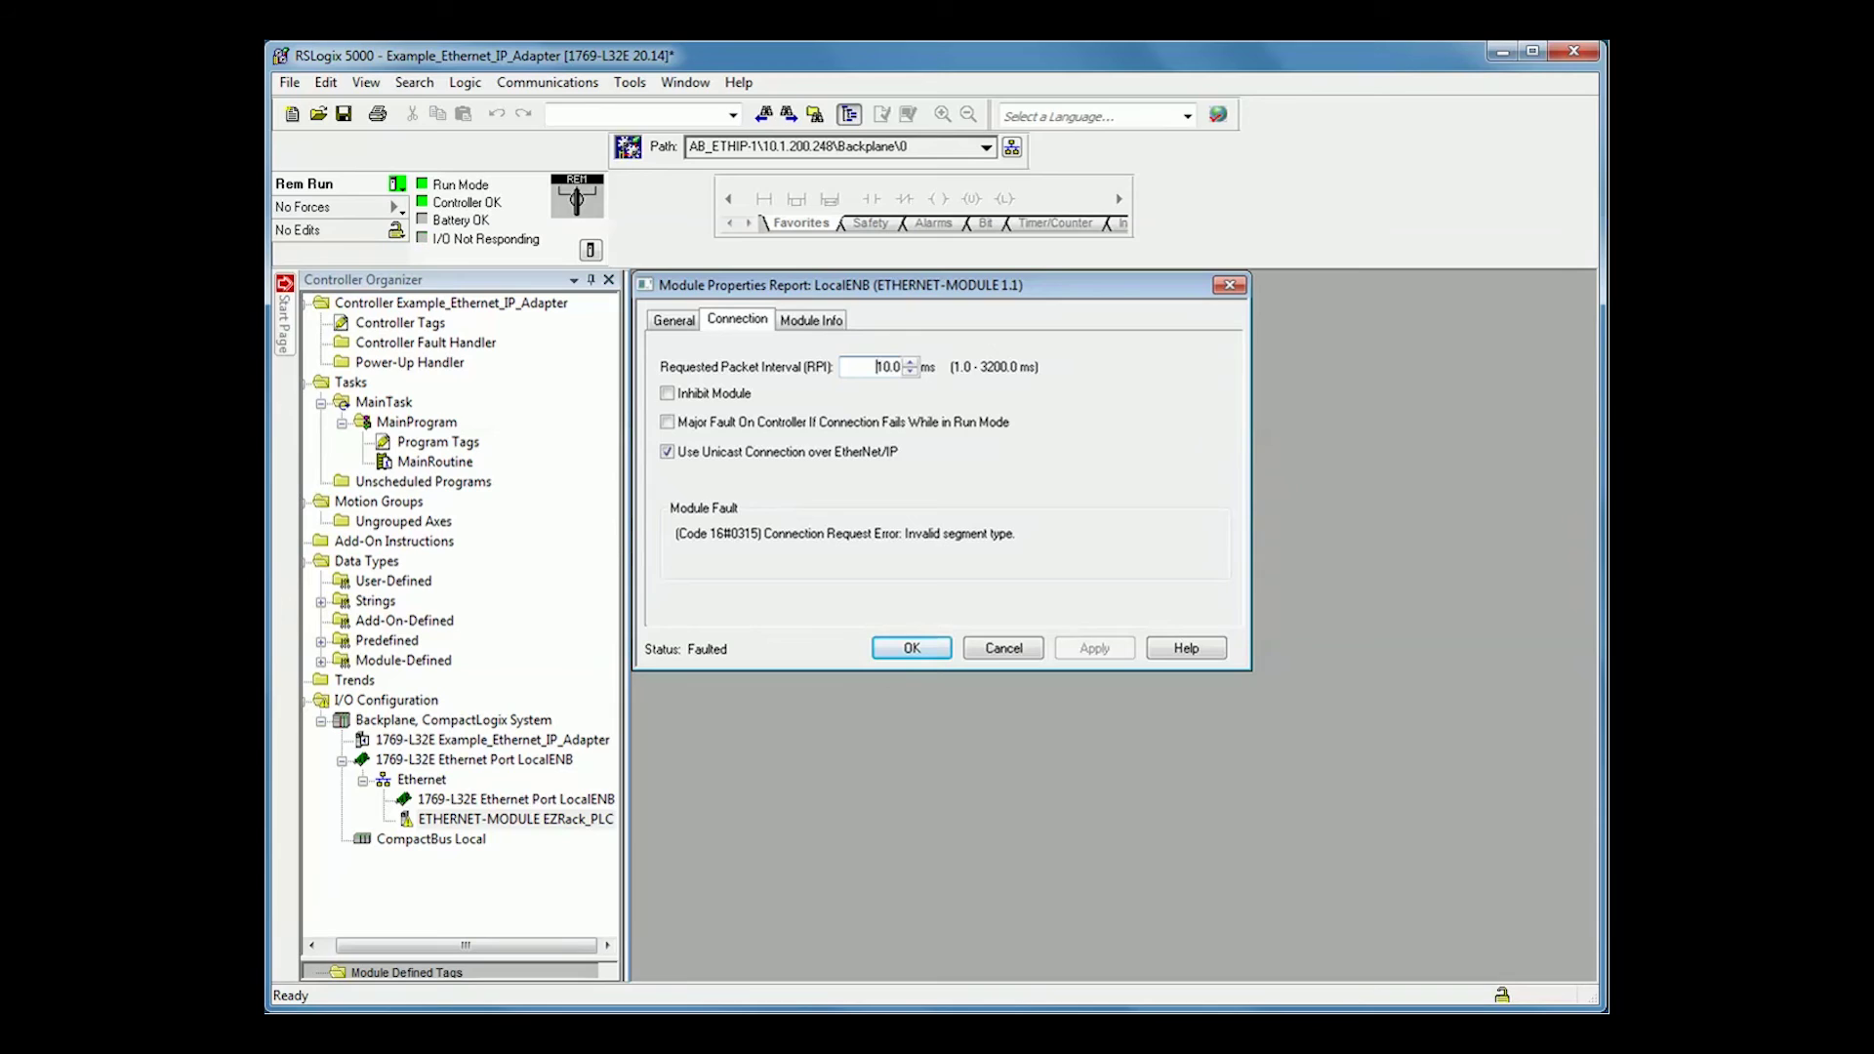
{"action": "key", "text": "ctrl+shift+Tab"}
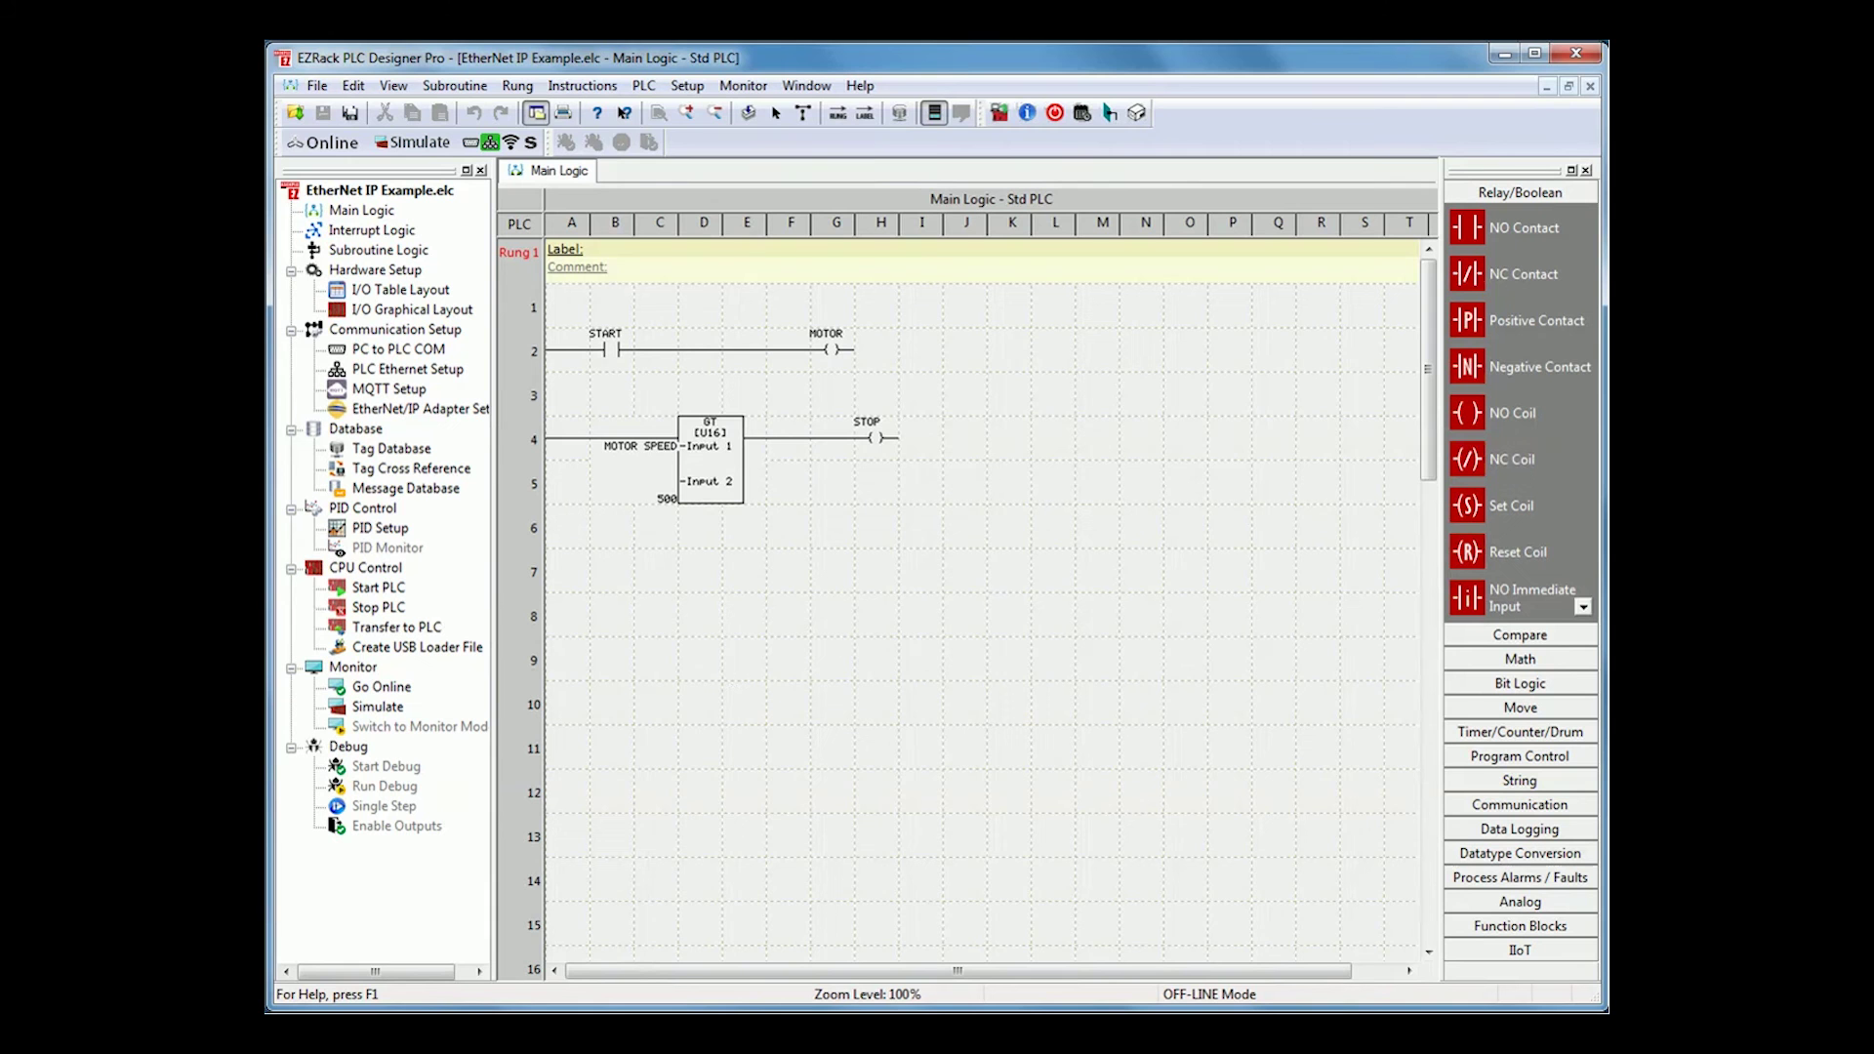
Step: Map START, MOTOR and STOP into the EtherNet/IP adapter's scanner input, making it 2 words
{"action": "double_click", "coordinate": [431, 410]}
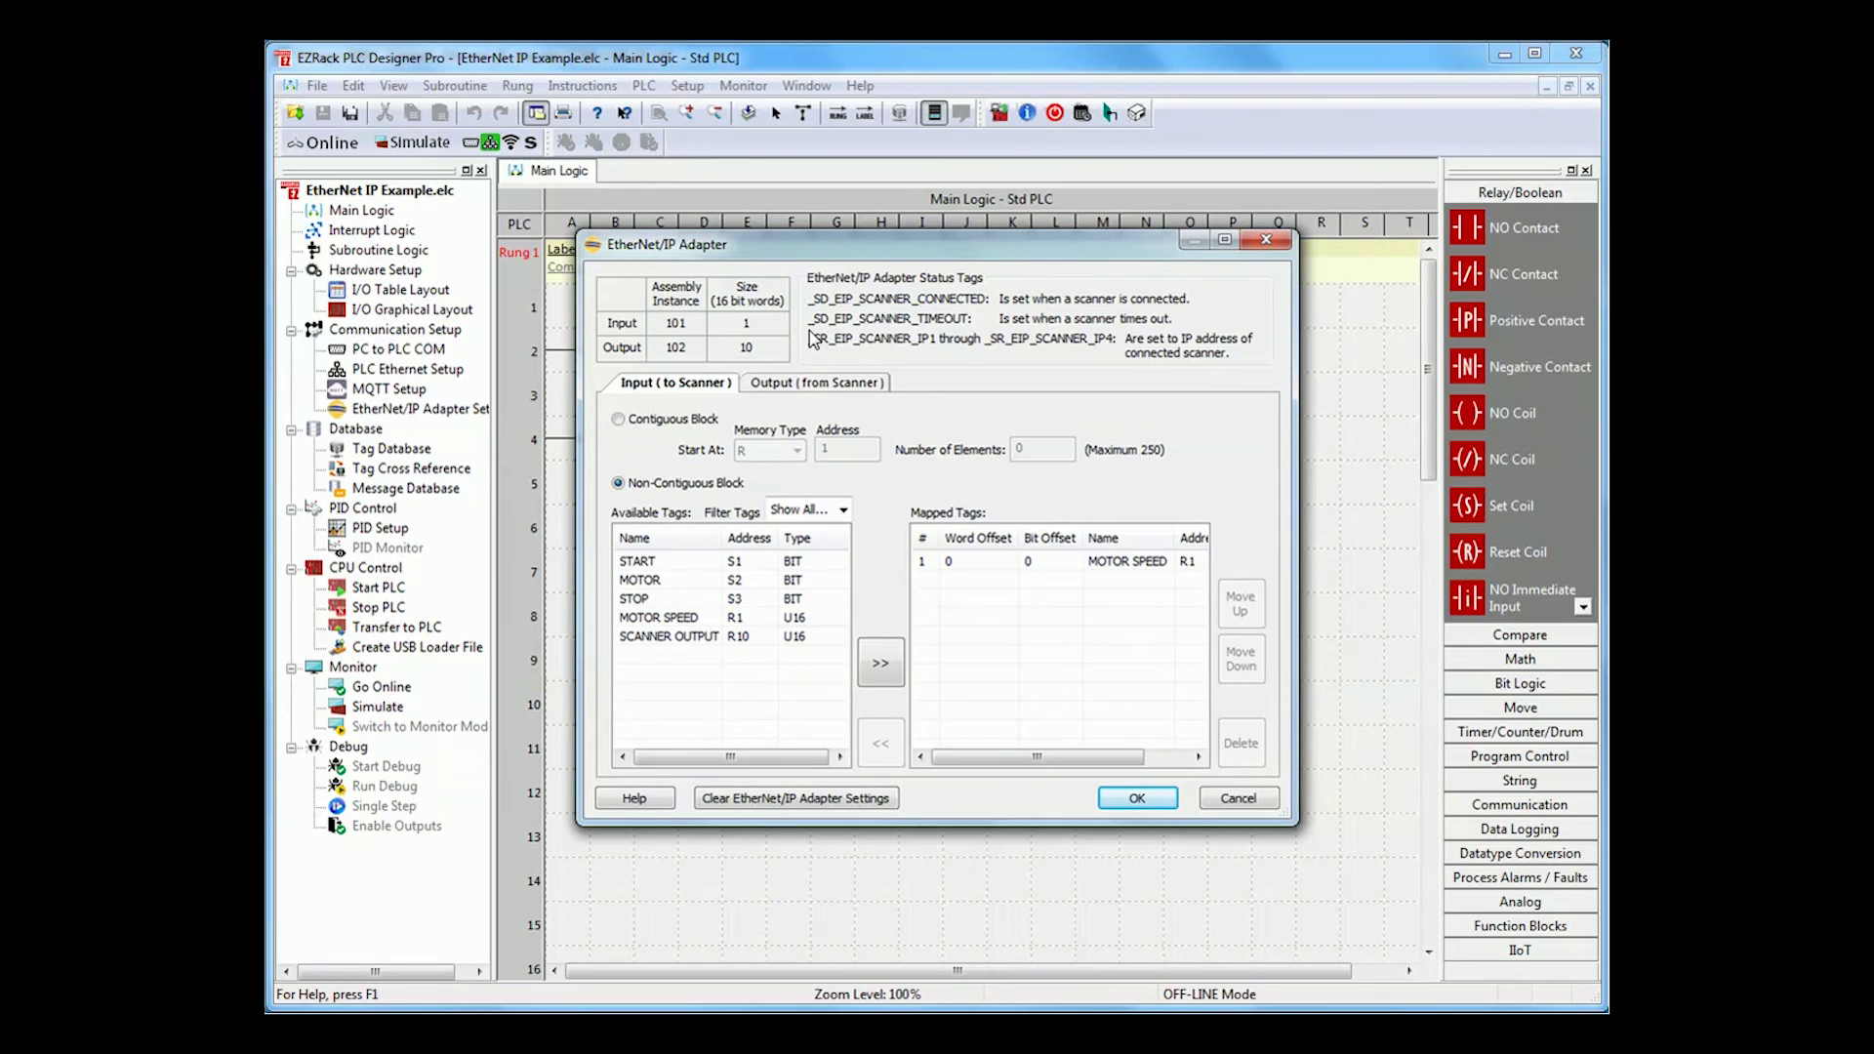
{"action": "left_click", "coordinate": [755, 561]}
{"action": "left_click_drag", "start_coordinate": [751, 562], "coordinate": [768, 601]}
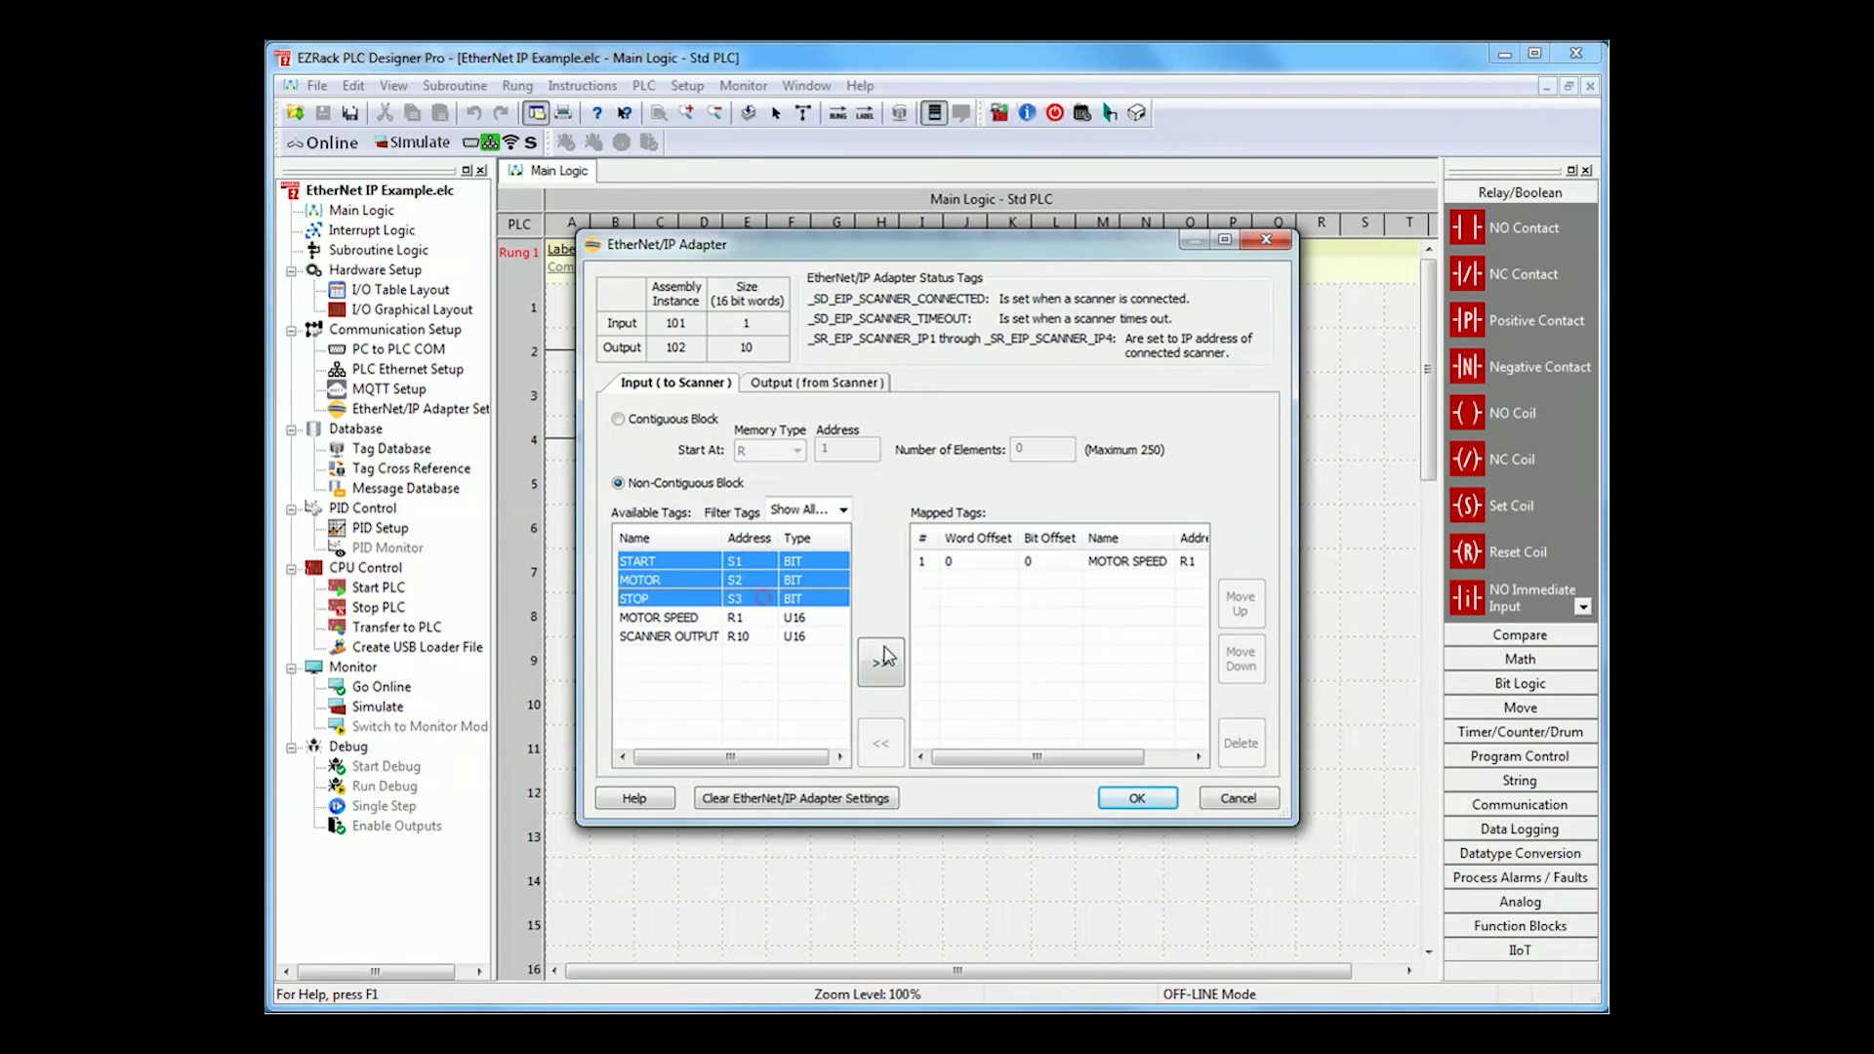
{"action": "left_click", "coordinate": [881, 662]}
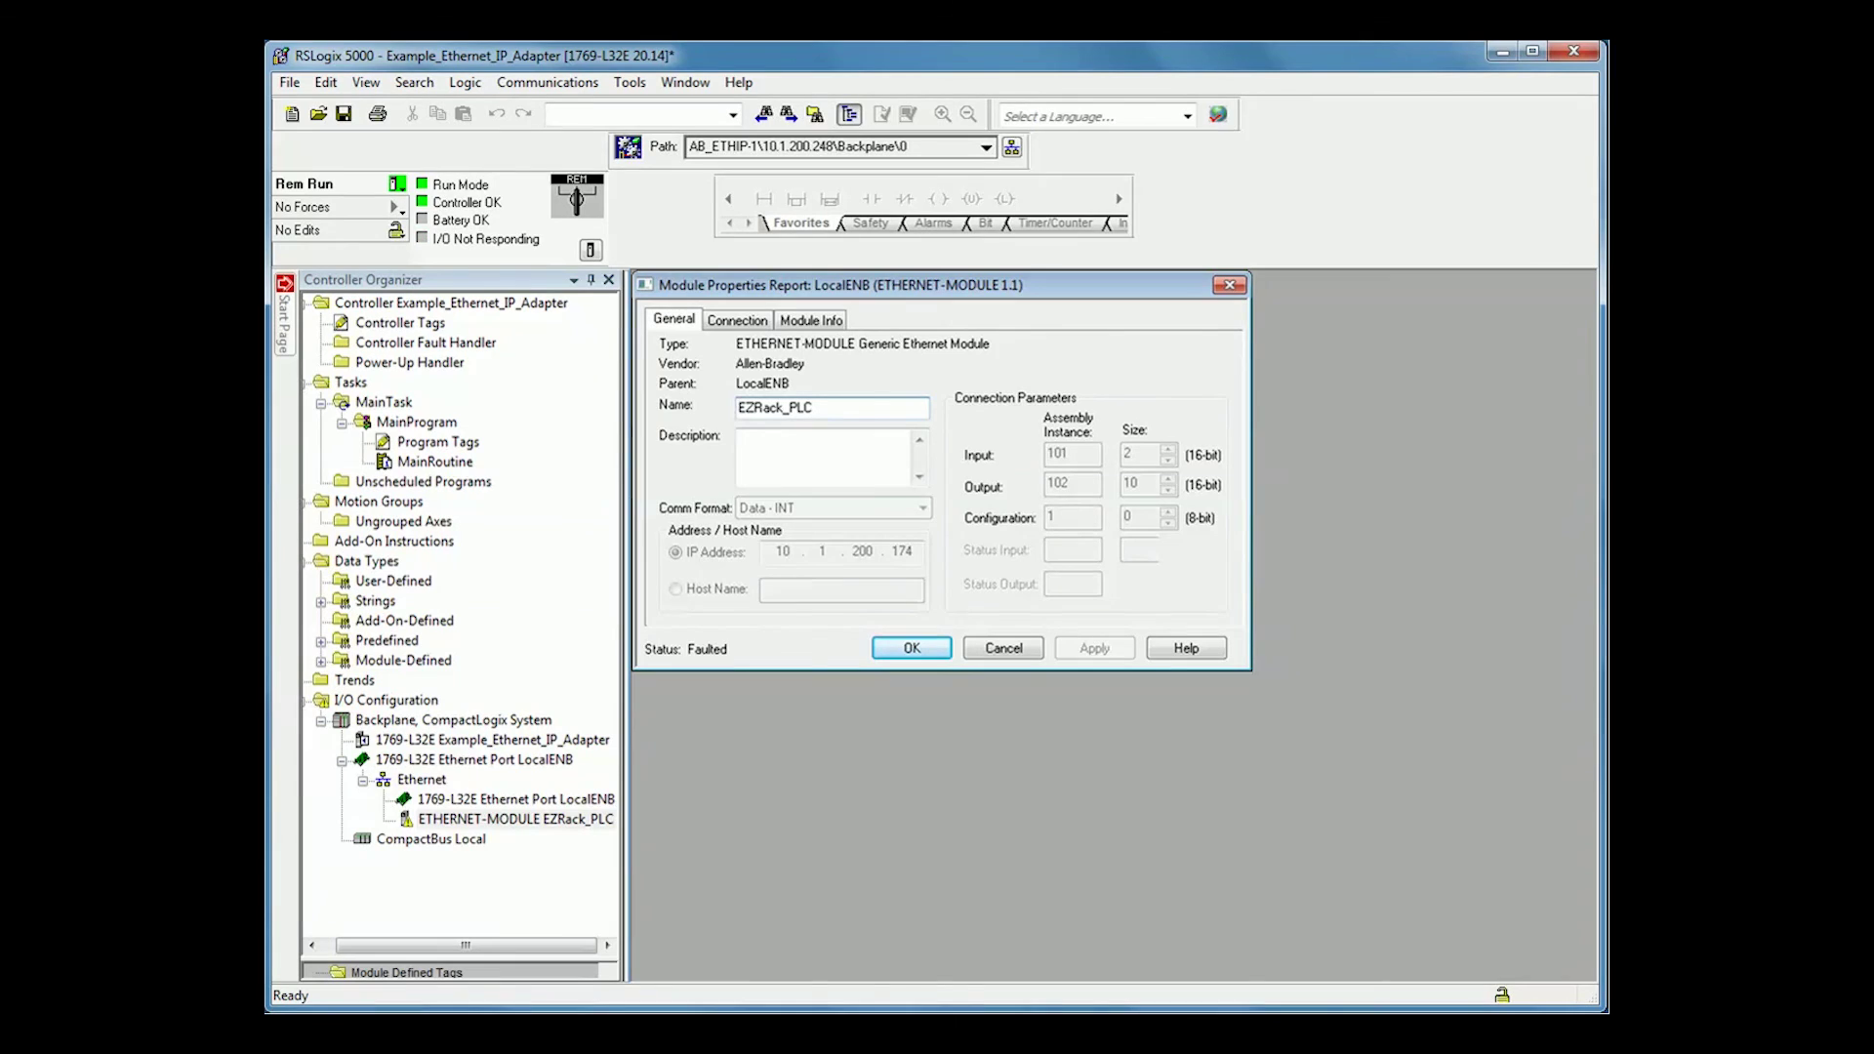
{"action": "key", "text": "ctrl+Tab"}
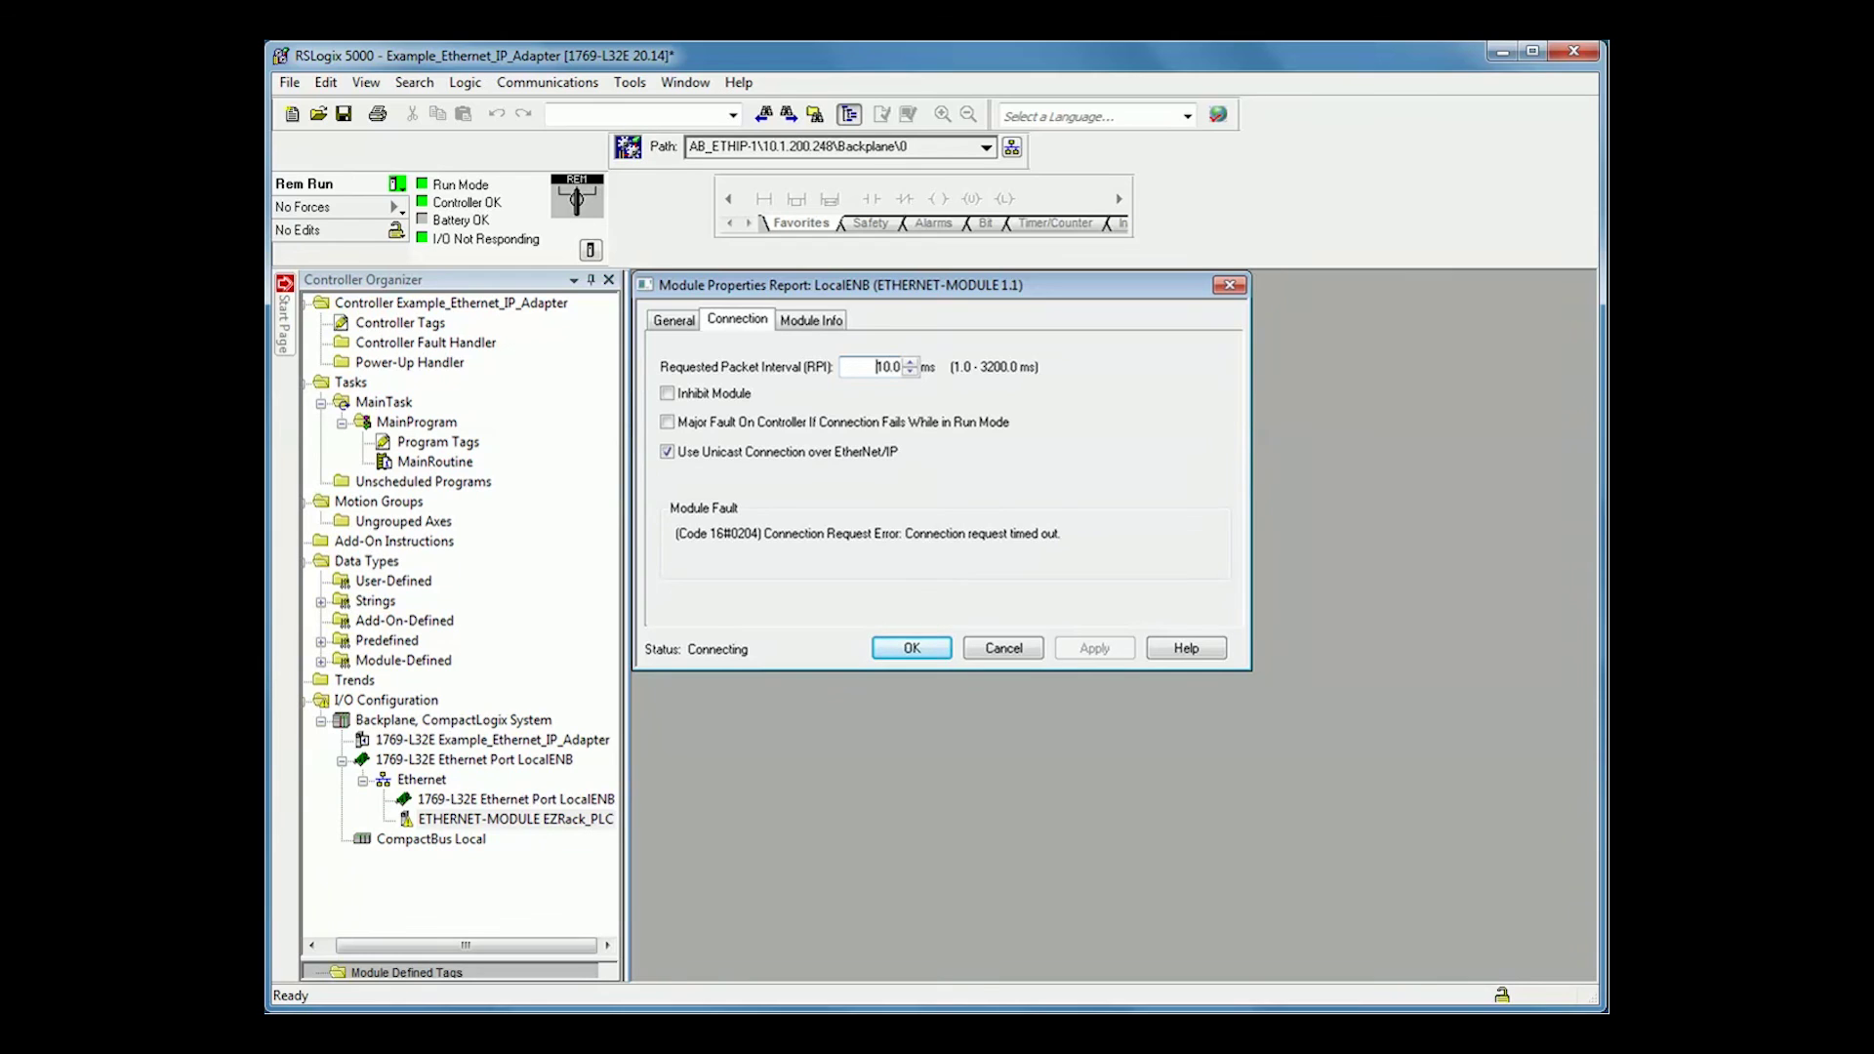
{"action": "key", "text": "ctrl+shift+Tab"}
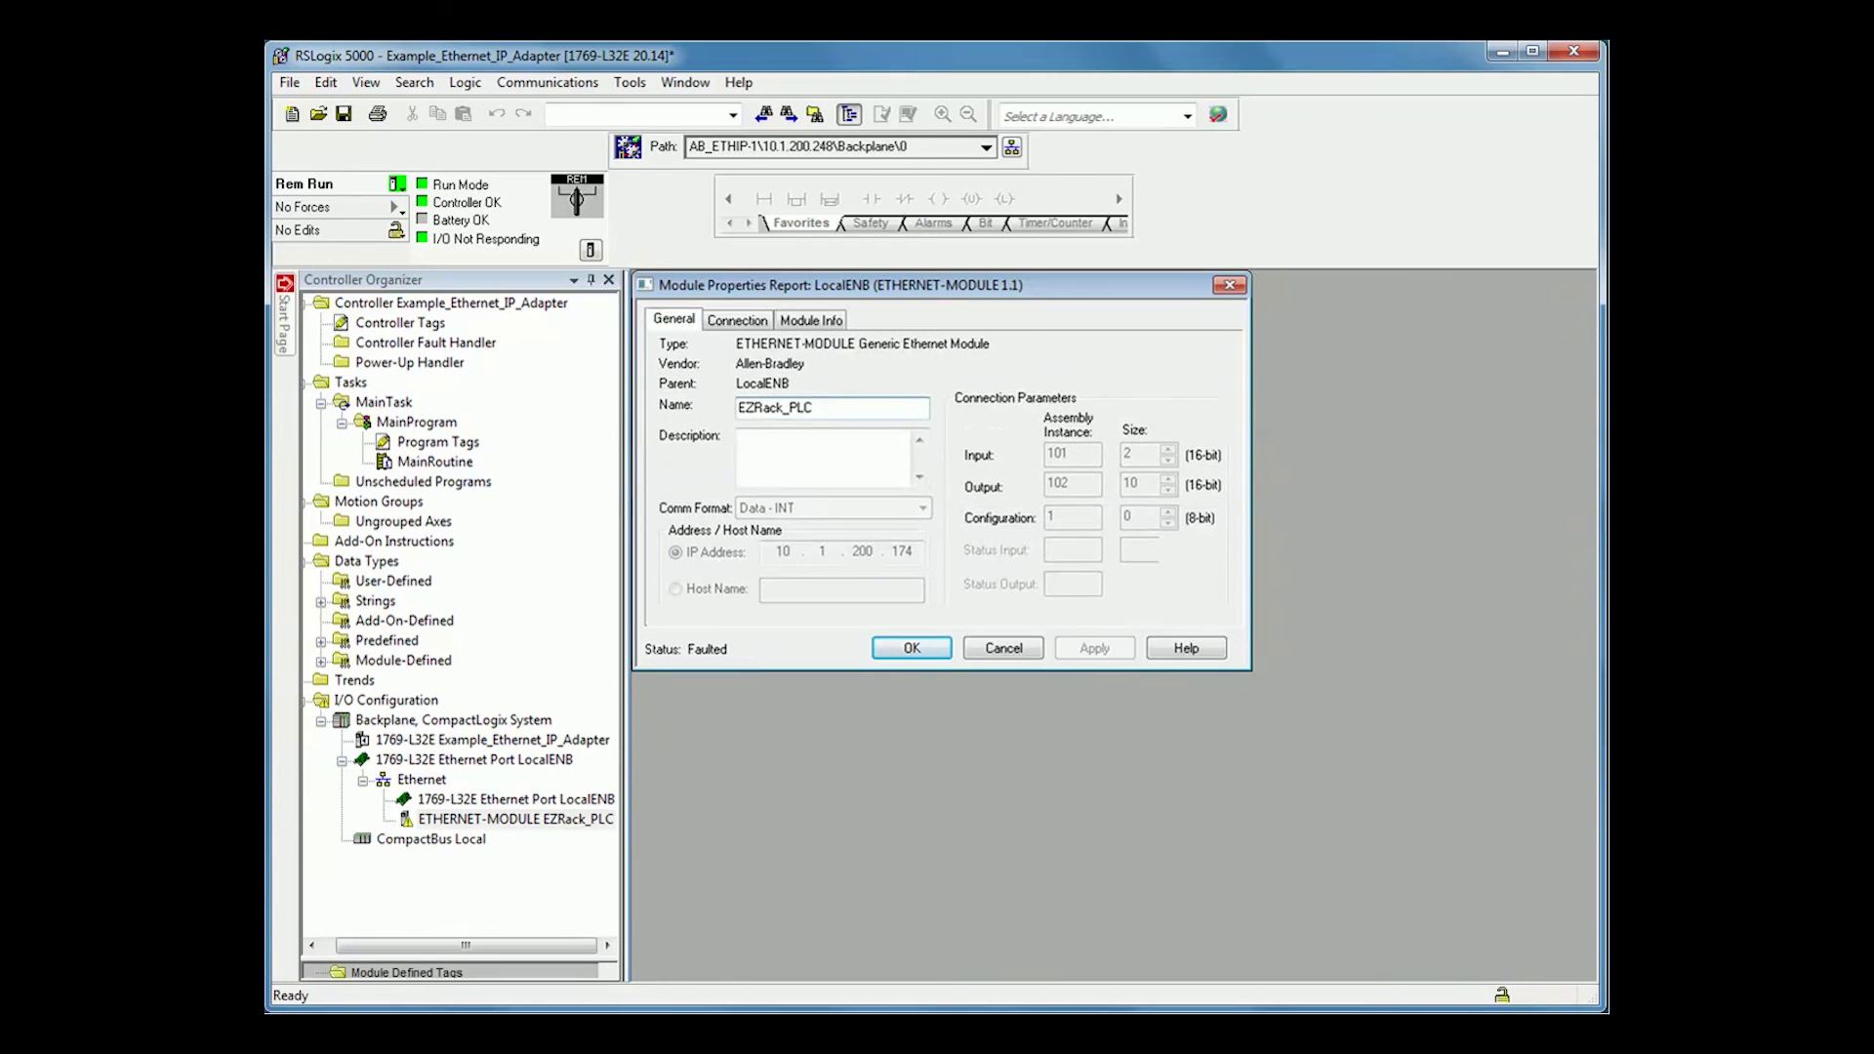